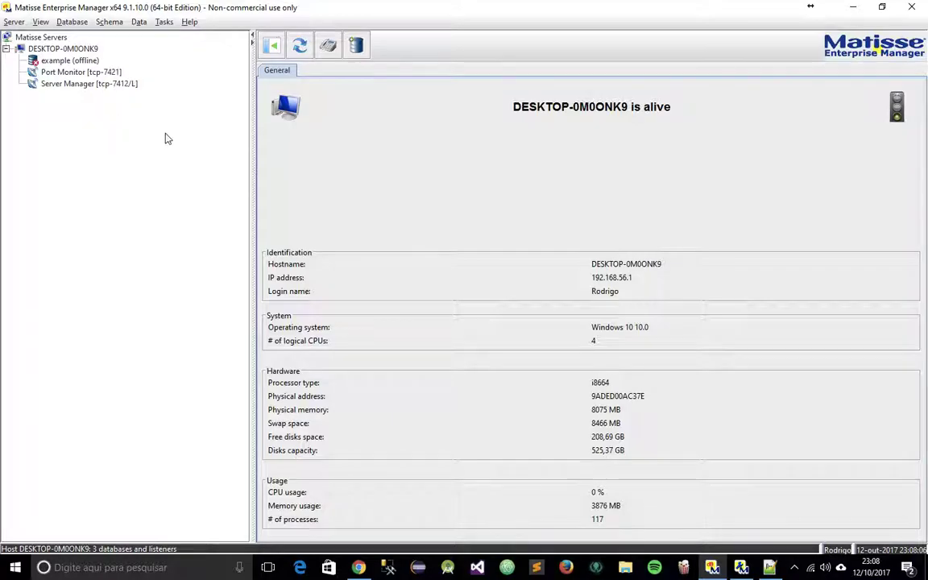
# Step: Create a new database named aula on the local desktop server
pyautogui.rightClick(63, 50)
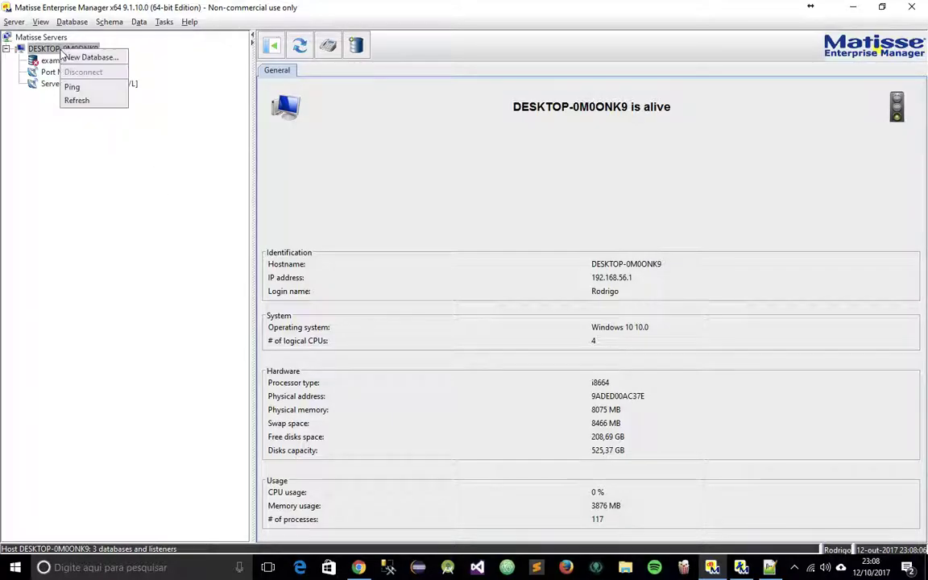
pyautogui.click(82, 56)
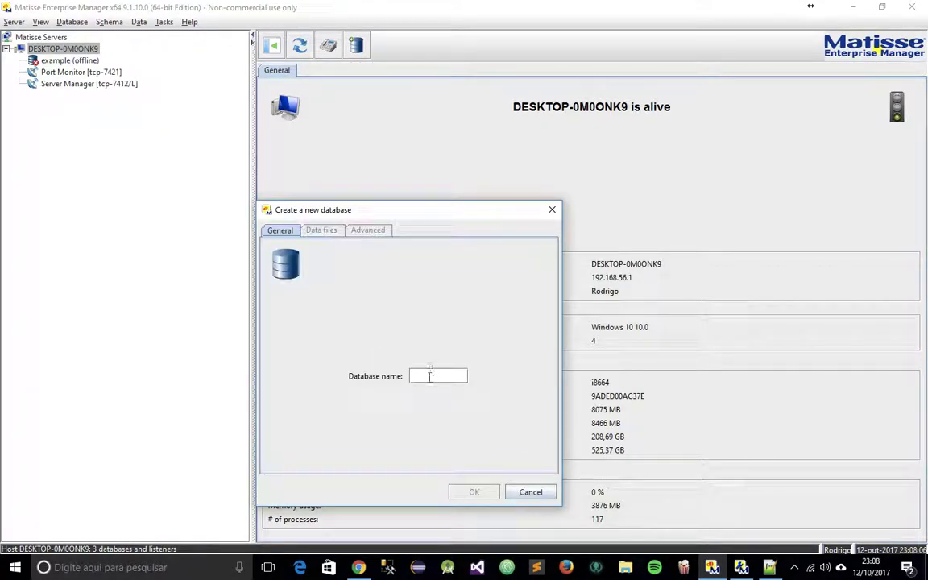
pyautogui.write('aula')
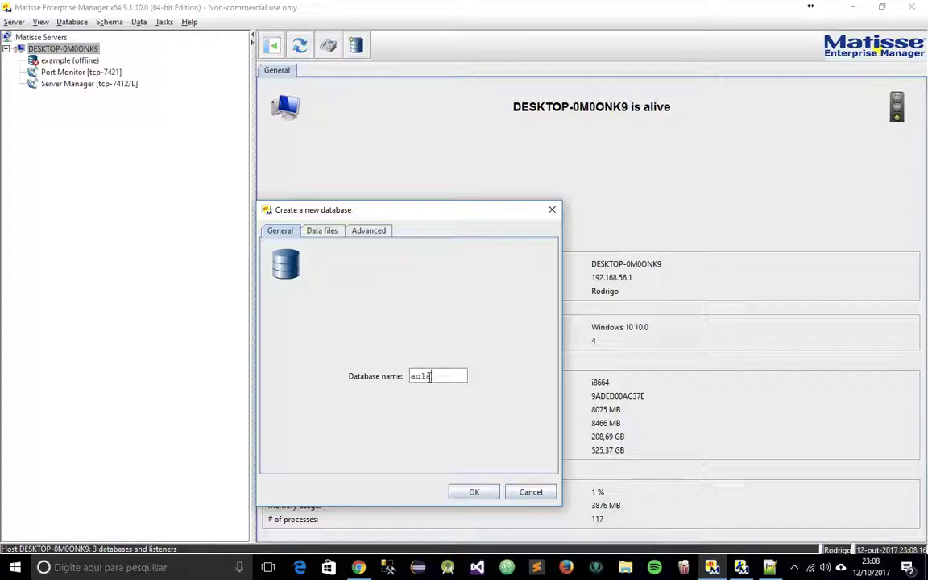
pyautogui.click(479, 492)
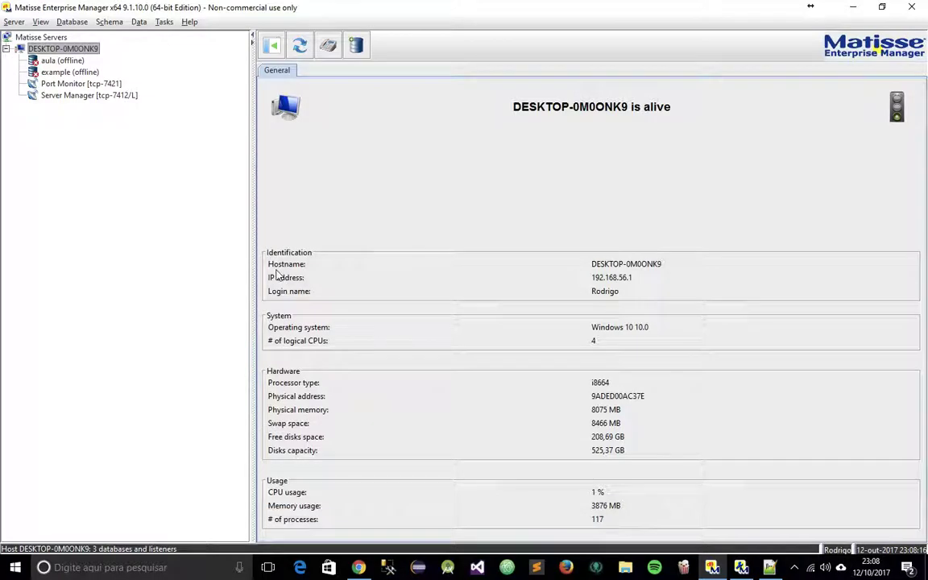
# Step: Start the aula database and expand its Schema contents
pyautogui.click(51, 61)
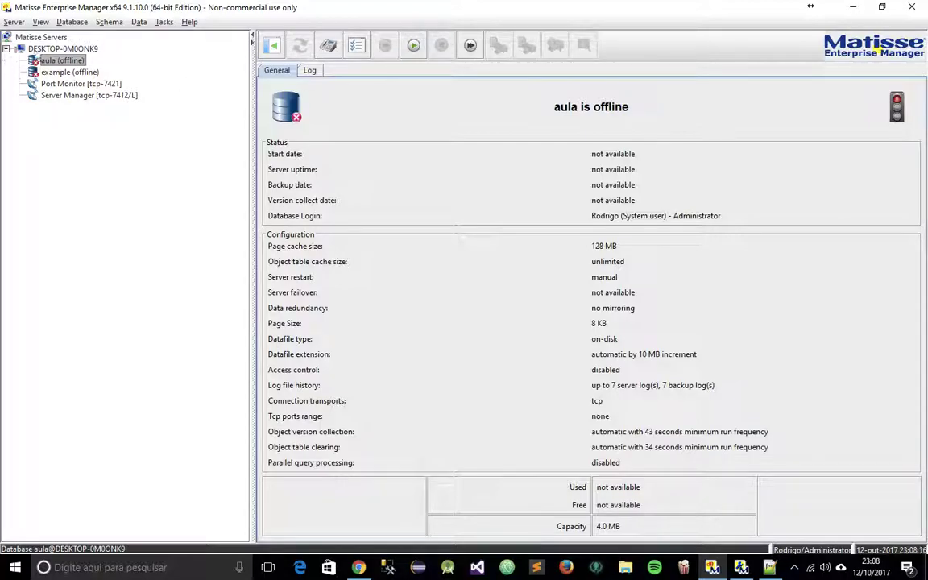
pyautogui.click(328, 45)
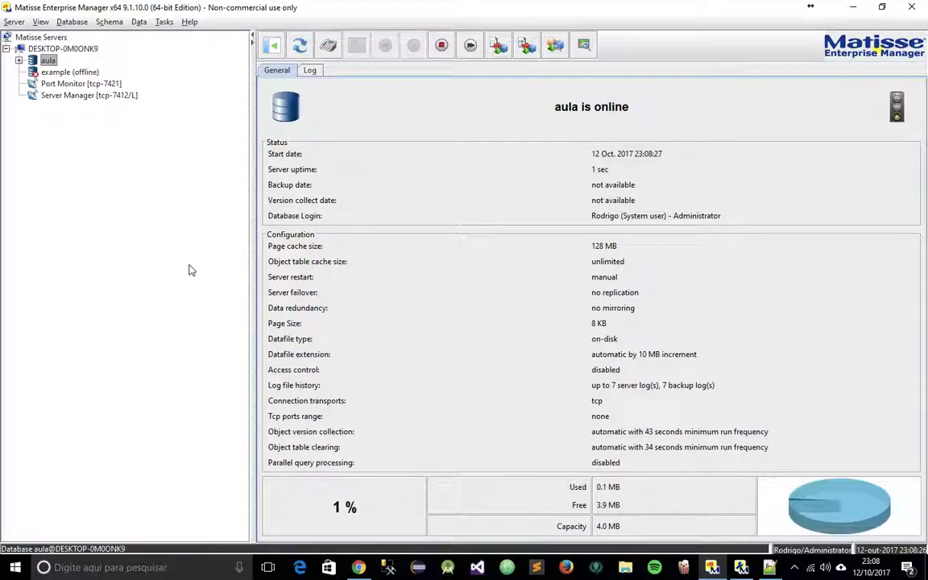
pyautogui.click(19, 61)
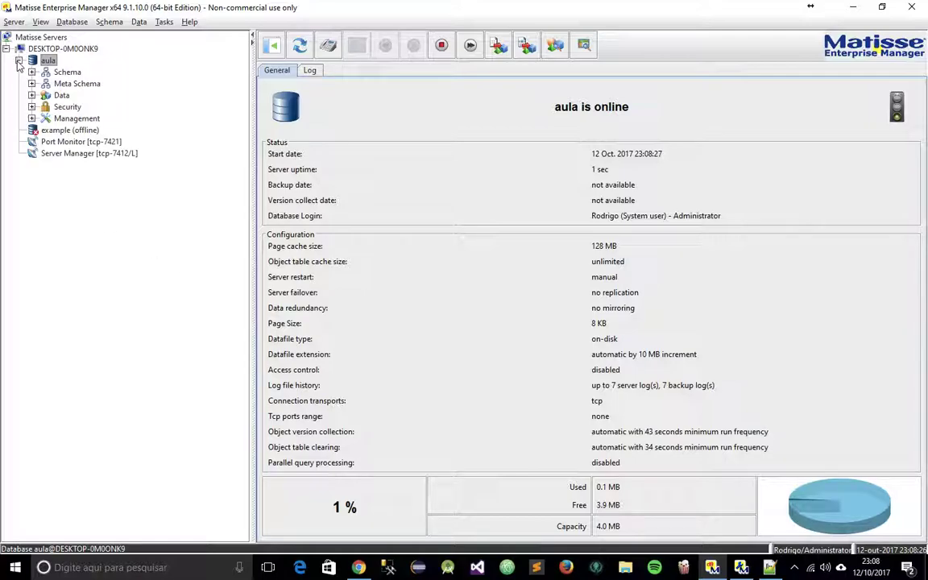
pyautogui.click(31, 72)
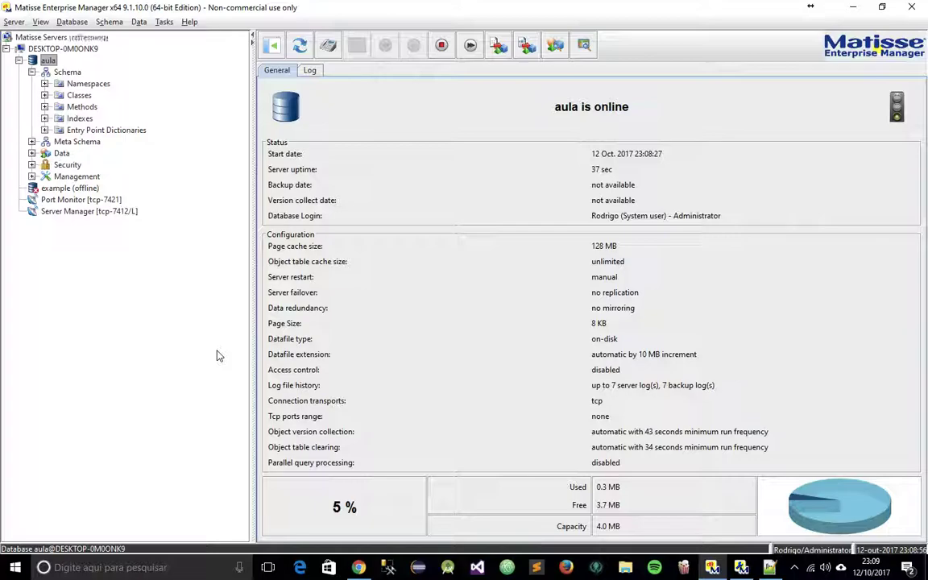
# Step: Switch to Matisse Database Modeler, refresh the server's database list and open the schema diagram of aula
pyautogui.click(742, 568)
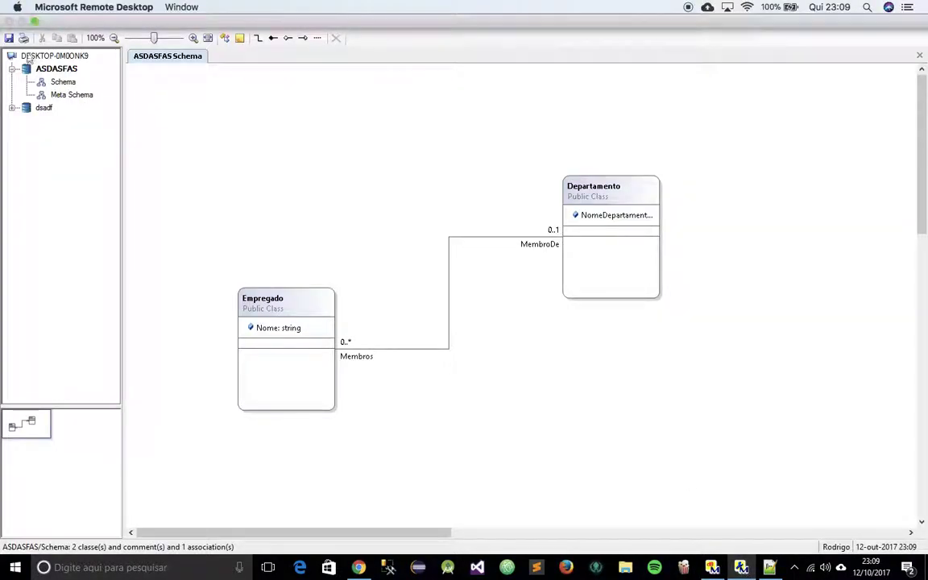
pyautogui.rightClick(66, 62)
pyautogui.click(113, 66)
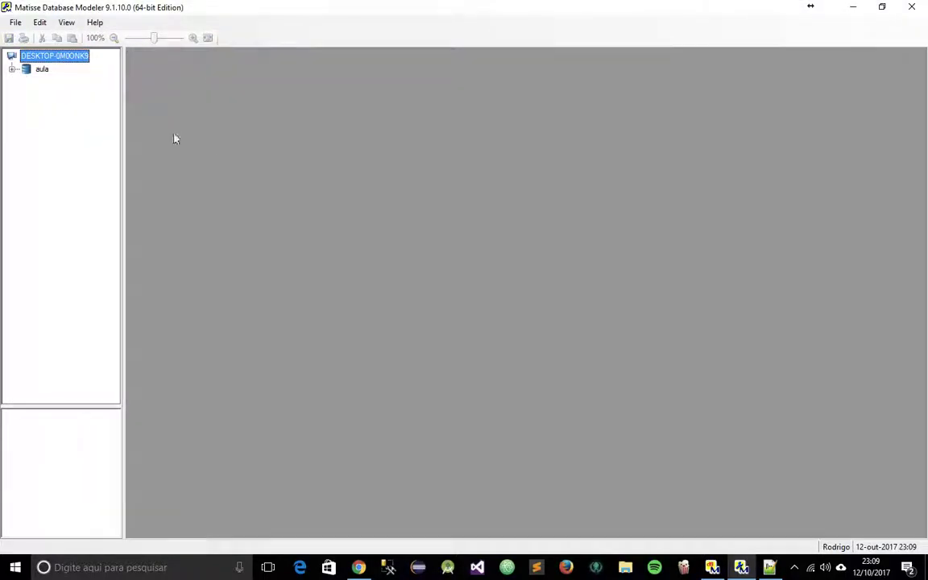
pyautogui.click(12, 69)
pyautogui.doubleClick(64, 83)
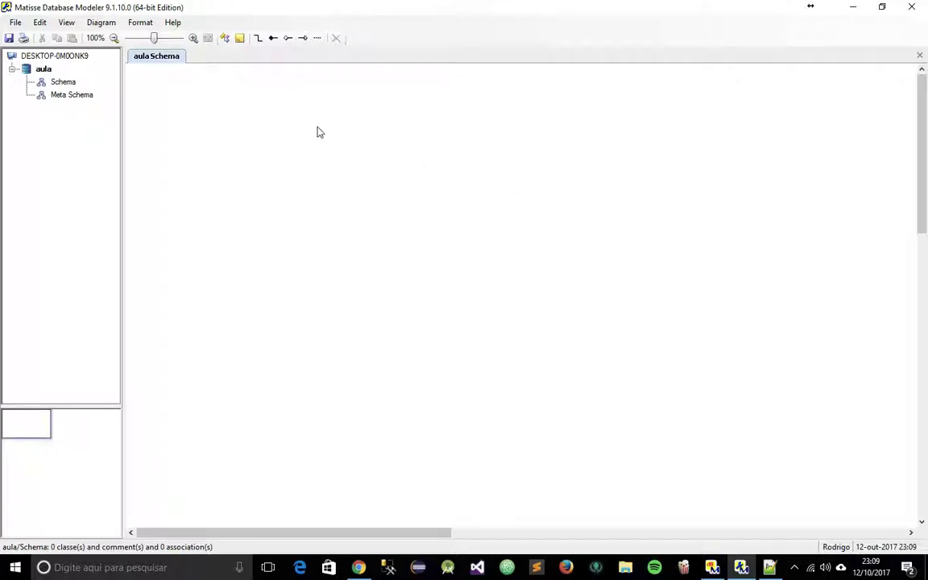
# Step: Add a class named Departamento to the upper middle of the aula schema diagram
pyautogui.rightClick(458, 155)
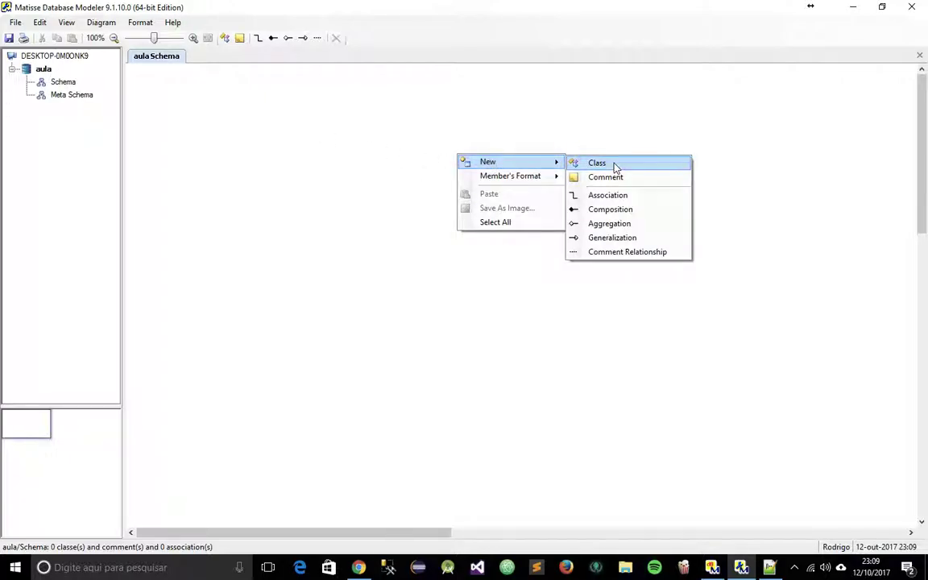
pyautogui.click(416, 131)
pyautogui.click(226, 38)
pyautogui.click(513, 119)
pyautogui.doubleClick(651, 137)
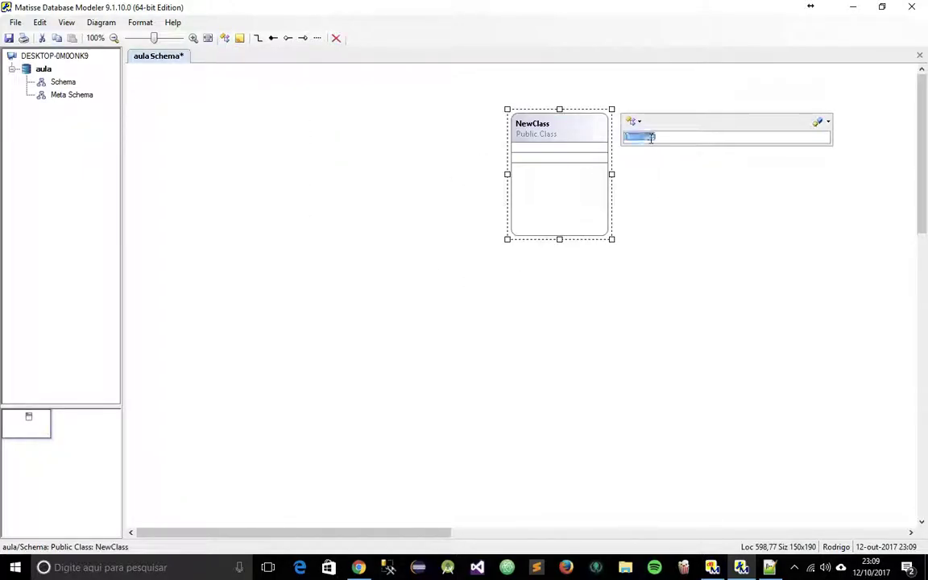
pyautogui.write('Departamento')
# Step: Add a public string field NomeDepartamento to the Departamento class
pyautogui.click(817, 124)
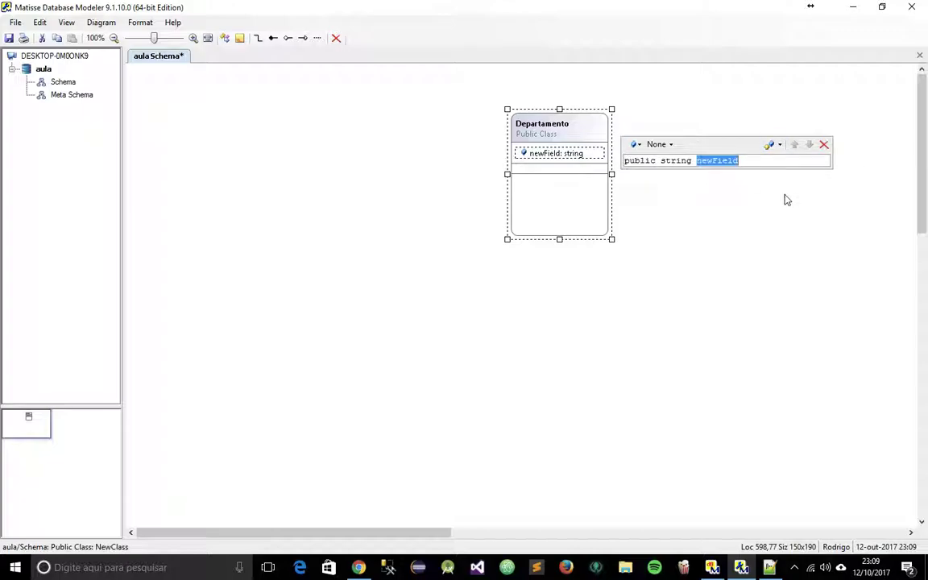
pyautogui.write('NomeDepartamento')
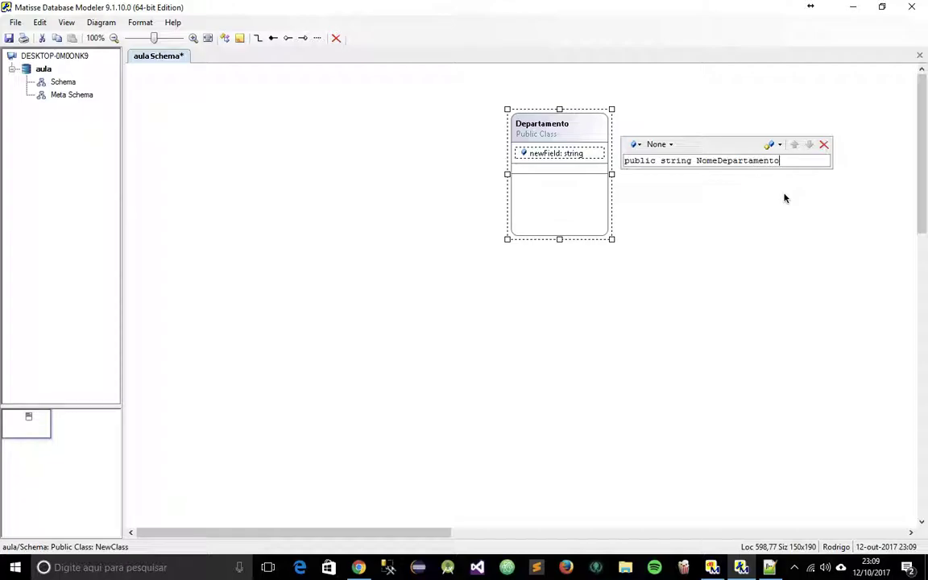
pyautogui.click(786, 200)
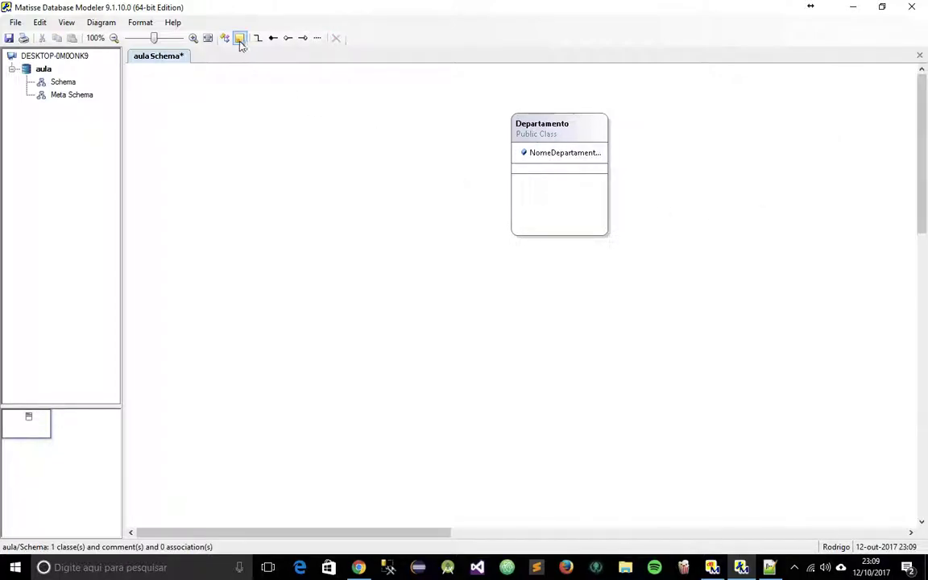
# Step: Add a second class named Empregado below and to the left of Departamento
pyautogui.click(225, 38)
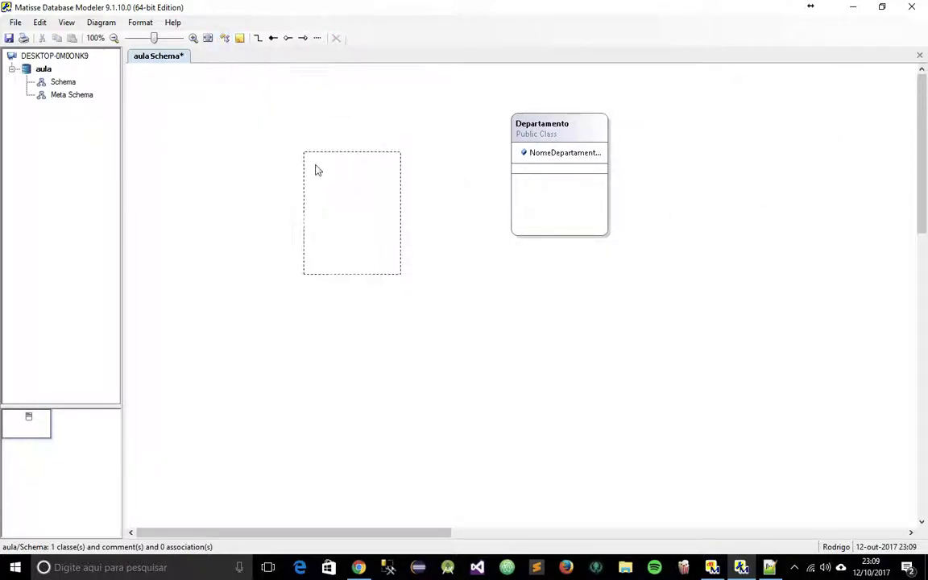
pyautogui.click(253, 275)
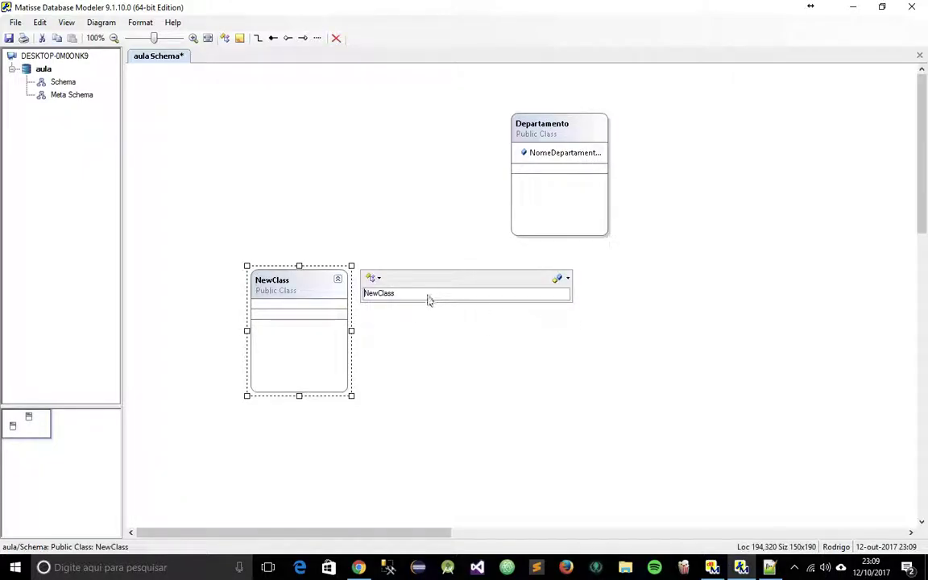
pyautogui.doubleClick(383, 294)
pyautogui.write('Empl')
pyautogui.write('re')
pyautogui.write('gado')
# Step: Add the public string fields Nome and Sobrenome to the Empregado class
pyautogui.click(557, 278)
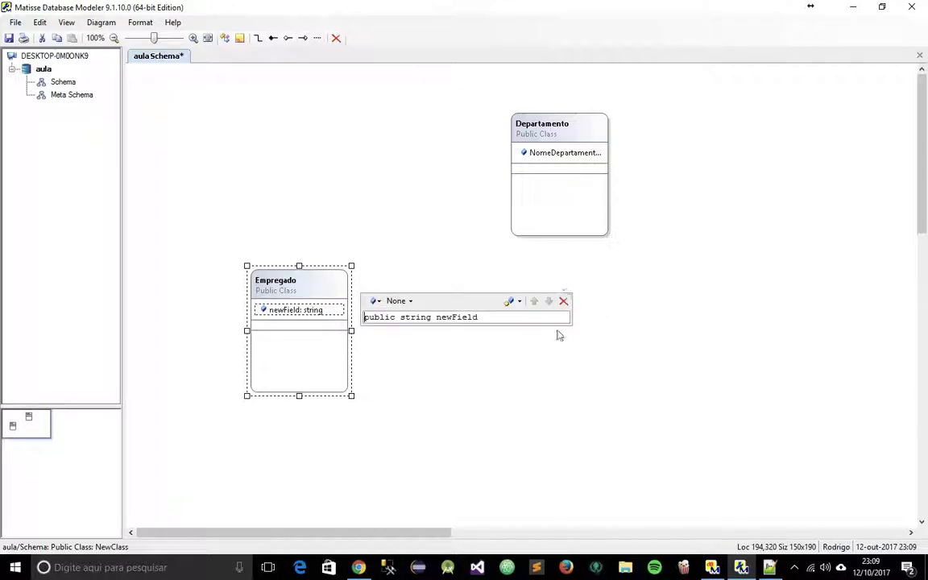
pyautogui.doubleClick(470, 318)
pyautogui.write('Nome')
pyautogui.click(510, 301)
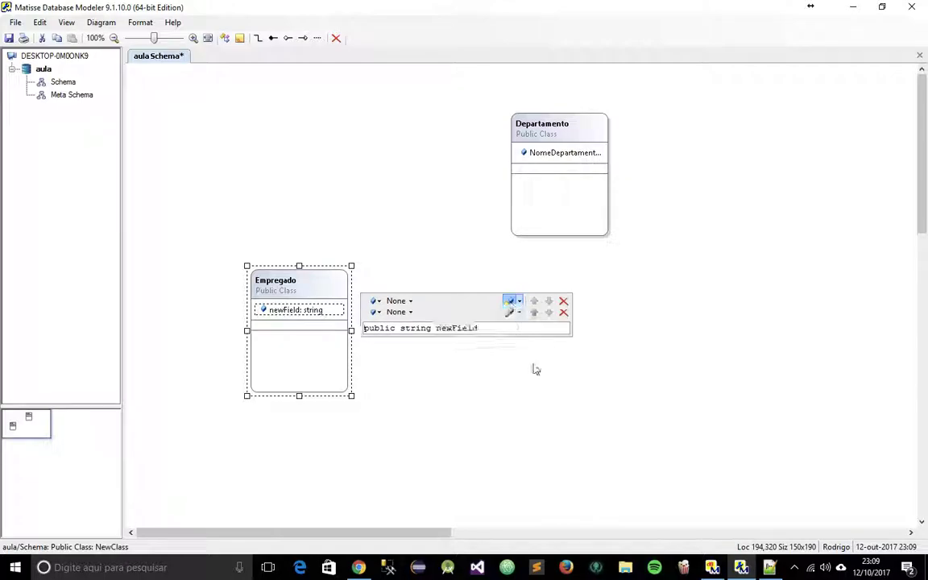
pyautogui.doubleClick(454, 329)
pyautogui.write('Sobrenome')
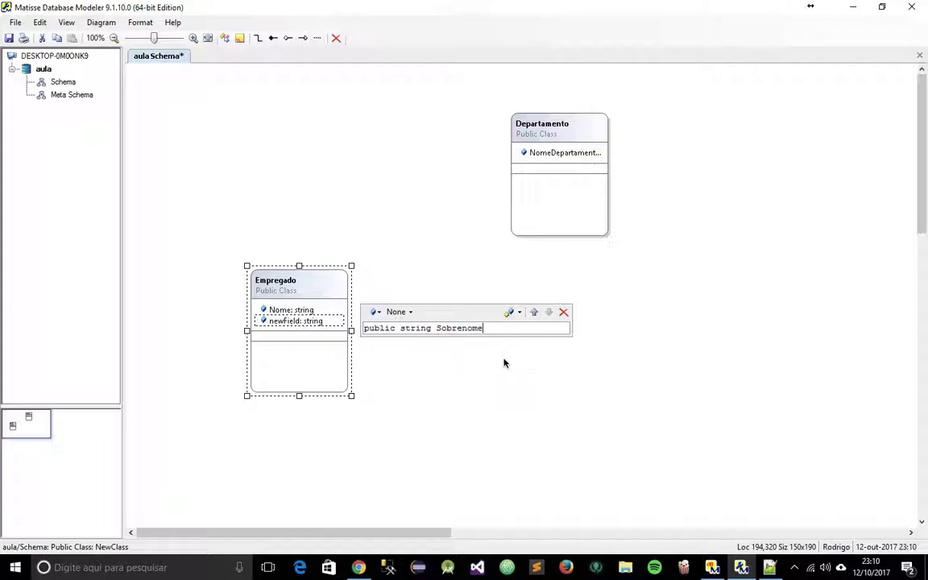
# Step: Add a public field DataNascimento of type date to the Empregado class
pyautogui.click(509, 312)
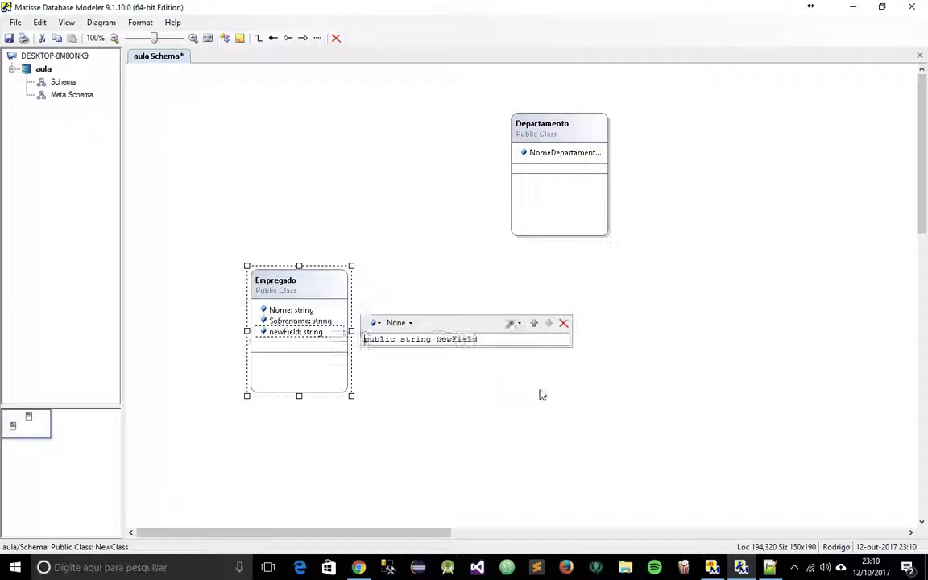
pyautogui.doubleClick(430, 338)
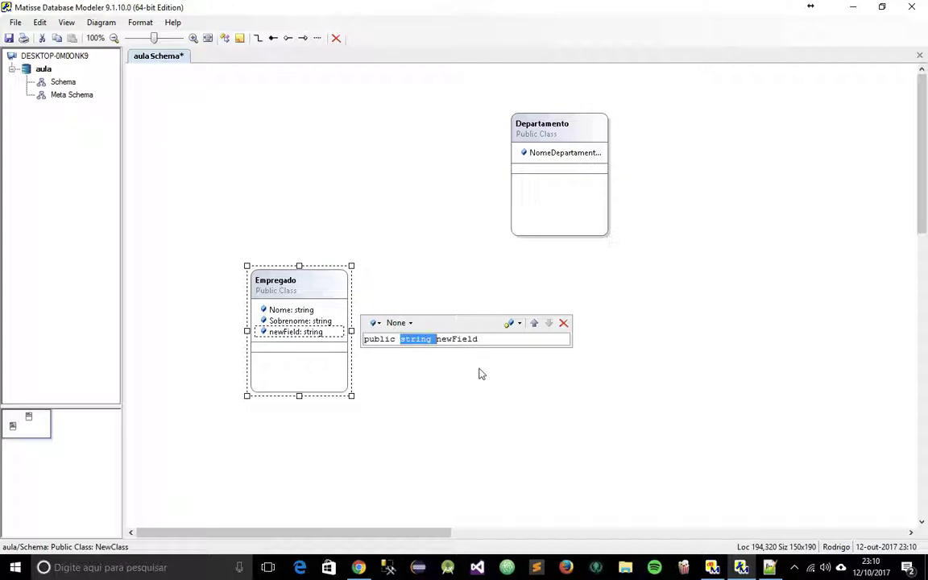
pyautogui.write('Da')
pyautogui.press('BackSpace')
pyautogui.press('BackSpace')
pyautogui.write('date')
pyautogui.hotkey('shift', 'Right')
pyautogui.hotkey('shift', 'Right')
pyautogui.hotkey('shift', 'Right')
pyautogui.hotkey('shift', 'Right')
pyautogui.hotkey('shift', 'Right')
pyautogui.hotkey('shift', 'Right')
pyautogui.hotkey('shift', 'Right')
pyautogui.hotkey('shift', 'Right')
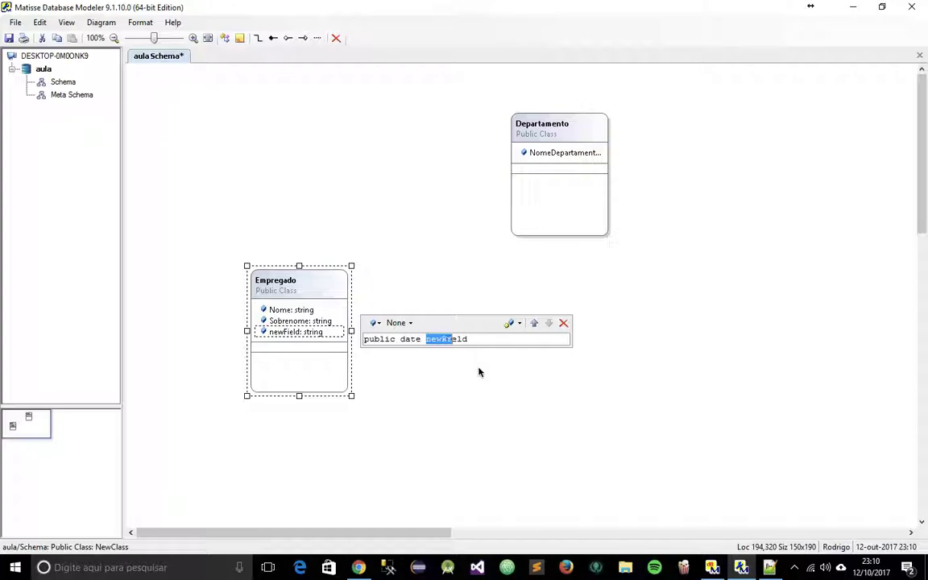
pyautogui.write('date DataNascimento')
pyautogui.click(638, 359)
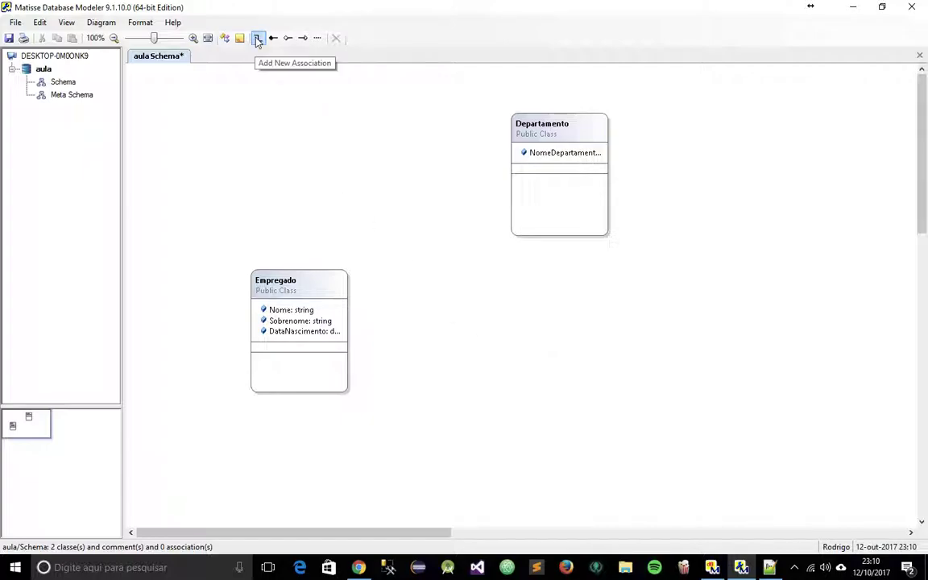
# Step: Add an association from the Departamento class to the Empregado class and select it
pyautogui.click(522, 218)
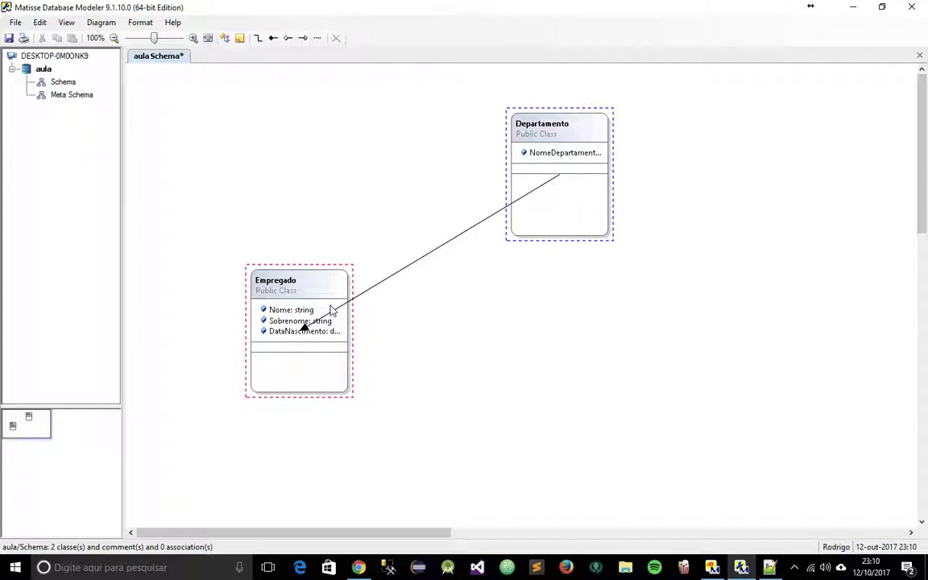
pyautogui.click(330, 310)
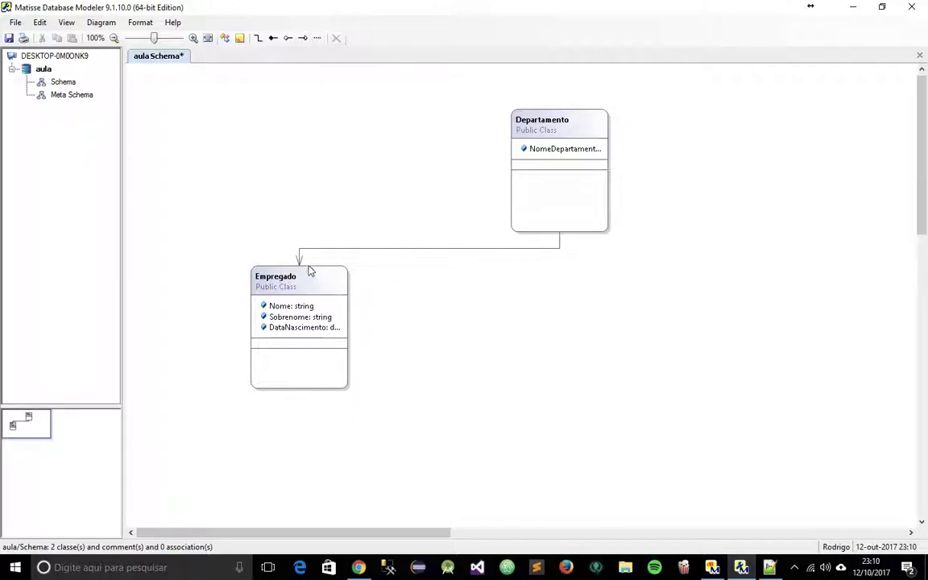
pyautogui.rightClick(479, 250)
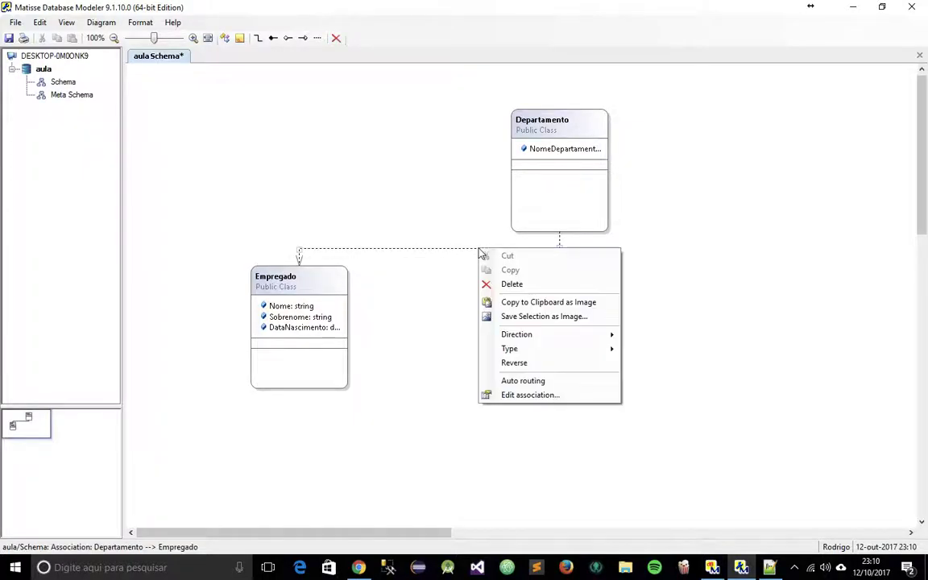
pyautogui.click(446, 257)
pyautogui.click(448, 251)
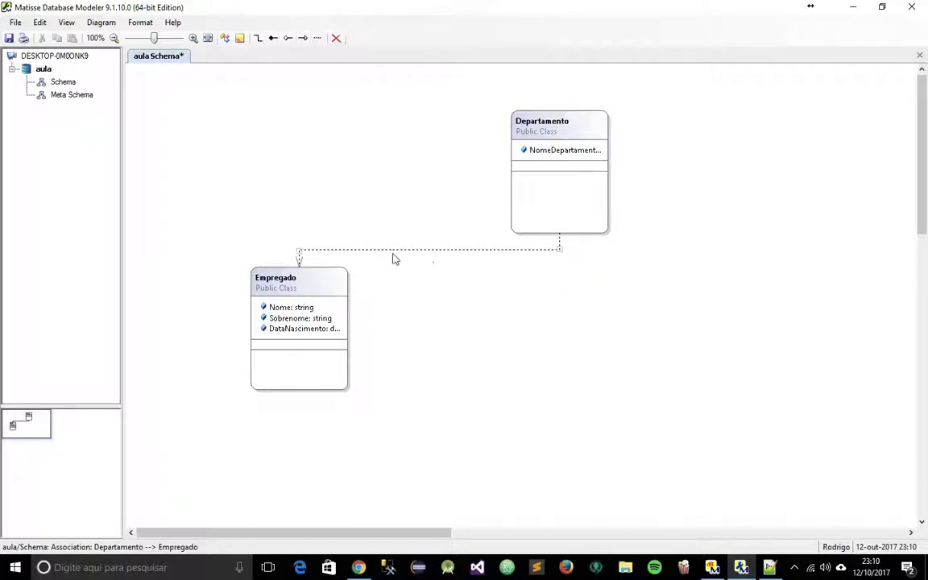
# Step: Edit the association's Departamento end: multiplicity 0..1, Ordered enabled, role name MembroDe
pyautogui.rightClick(460, 256)
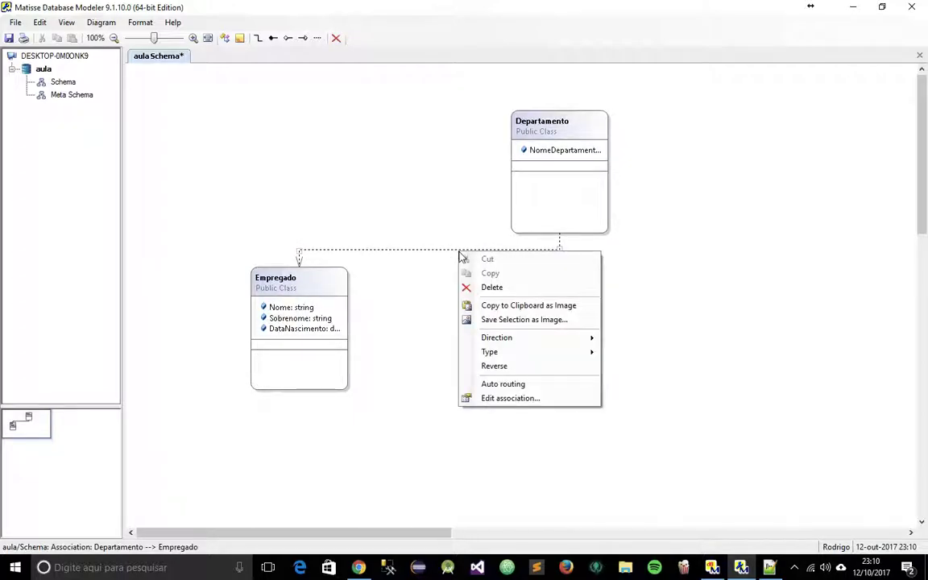
pyautogui.click(510, 399)
pyautogui.moveTo(479, 229); pyautogui.dragTo(521, 317)
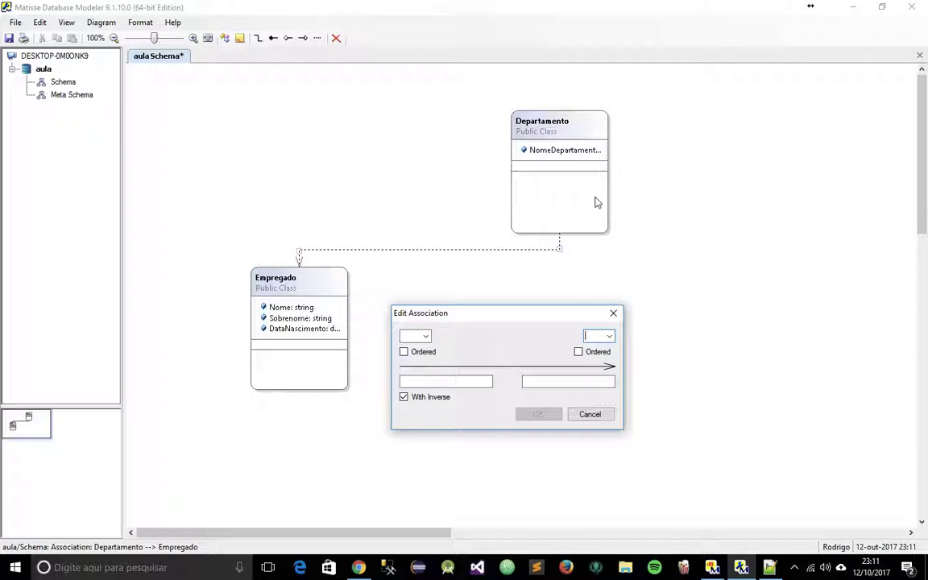
pyautogui.click(426, 336)
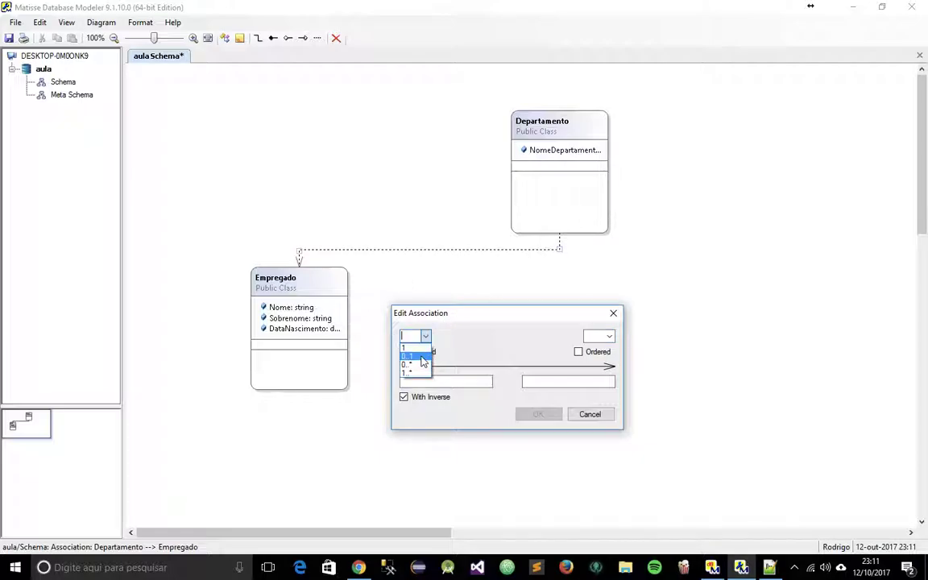
pyautogui.click(424, 358)
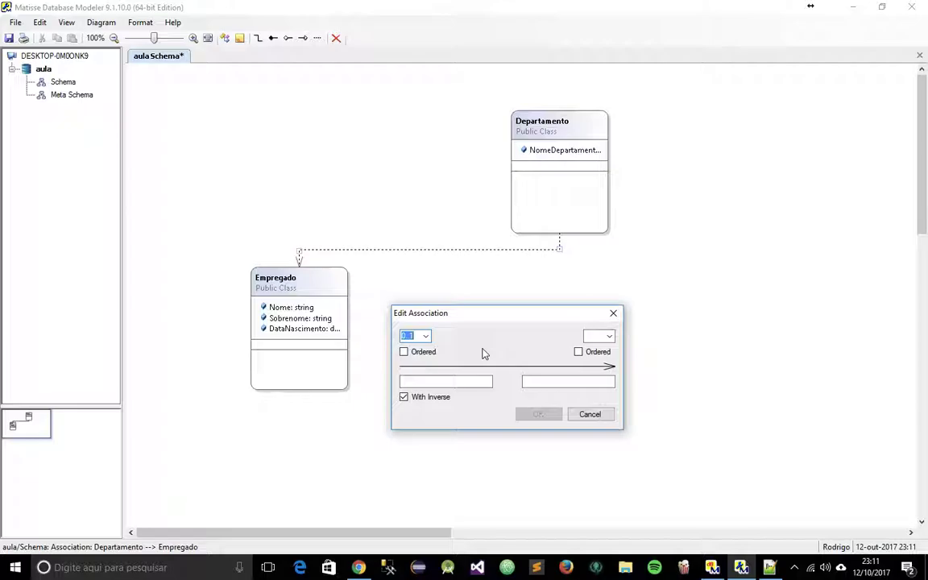
pyautogui.click(404, 352)
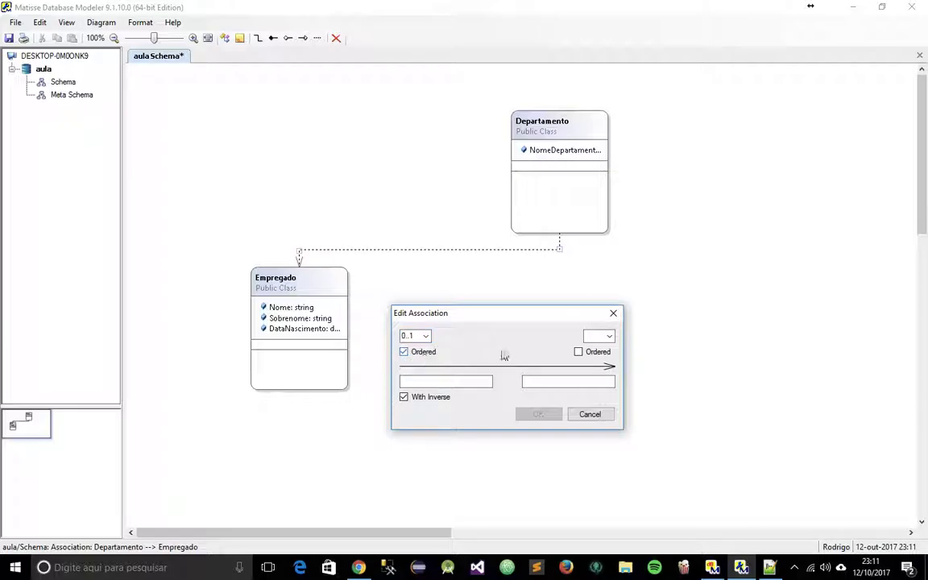
pyautogui.click(455, 383)
pyautogui.write('MembroDe')
# Step: Set the association's Empregado end to multiplicity 0..* with role name Membros and apply the association edits
pyautogui.click(563, 383)
pyautogui.click(609, 337)
pyautogui.click(600, 367)
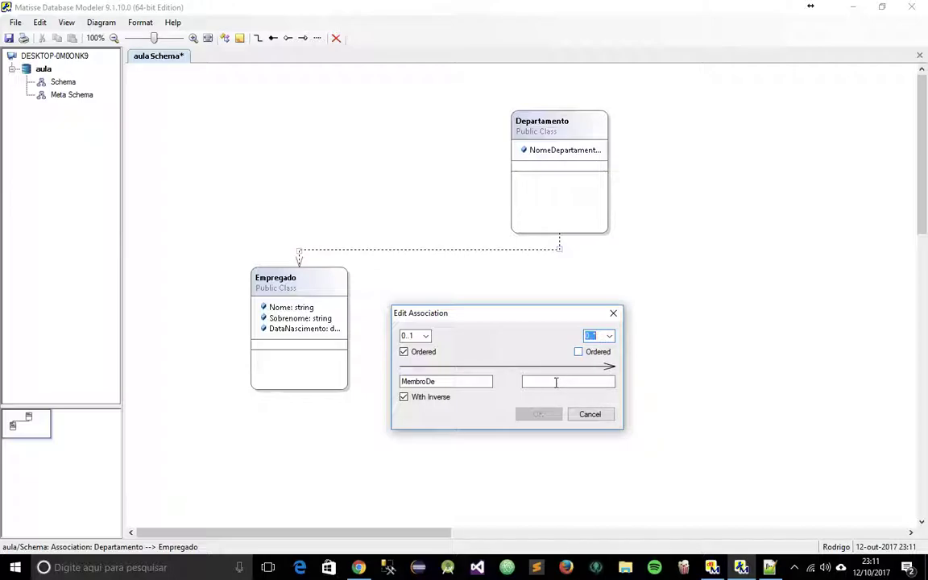
pyautogui.click(556, 382)
pyautogui.write('Mem')
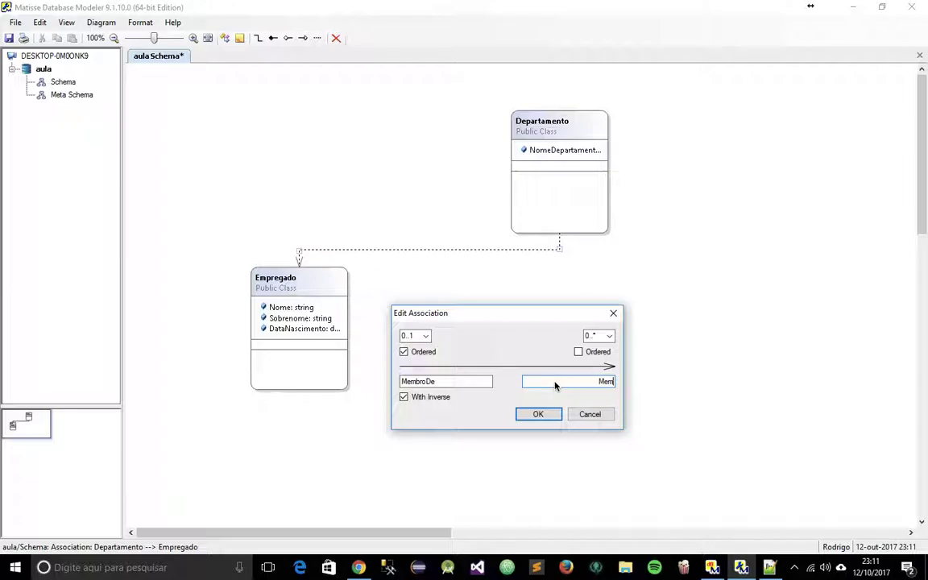
pyautogui.write('bros')
pyautogui.click(541, 416)
# Step: Make the association between Departamento and Empregado bidirectional and save the aula schema
pyautogui.rightClick(456, 249)
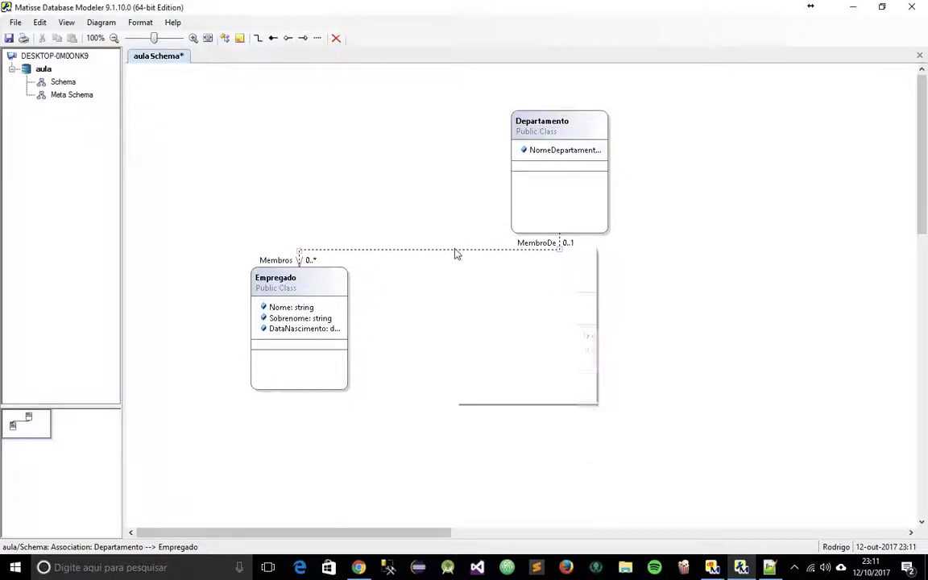
pyautogui.moveTo(509, 334)
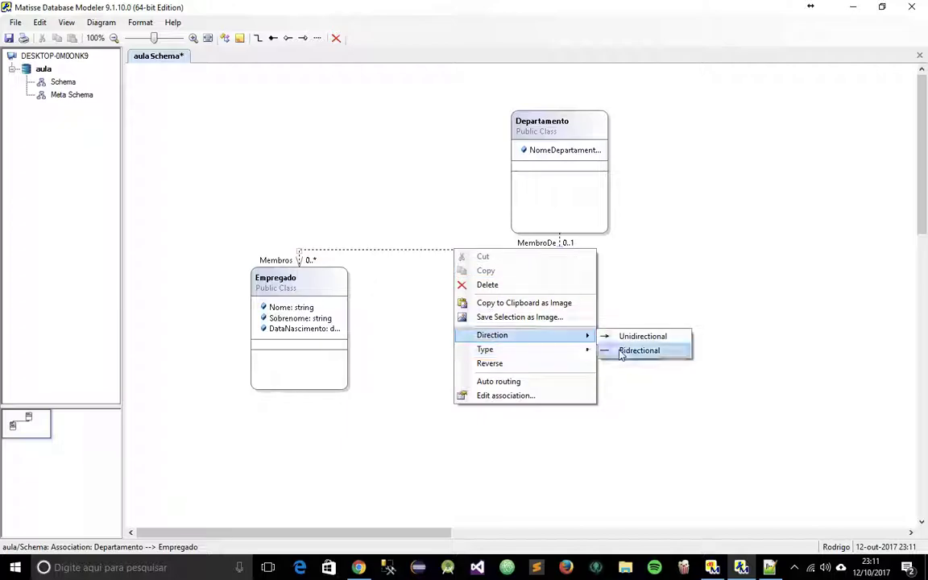
pyautogui.click(610, 350)
pyautogui.click(539, 357)
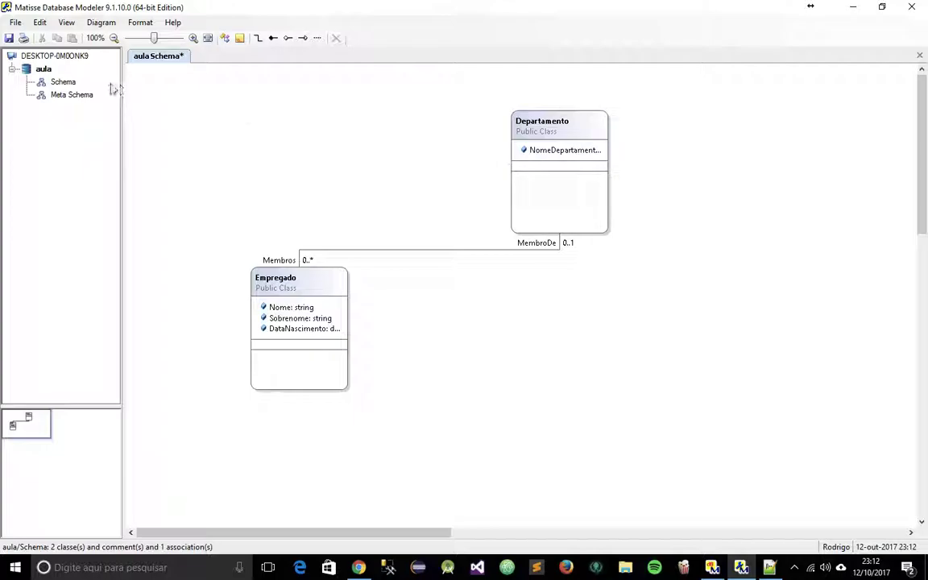
pyautogui.click(8, 38)
# Step: Switch to Matisse Enterprise Manager and examine the Departamento and Empregado attributes plus the Membros and MembroDe relationship properties
pyautogui.click(712, 568)
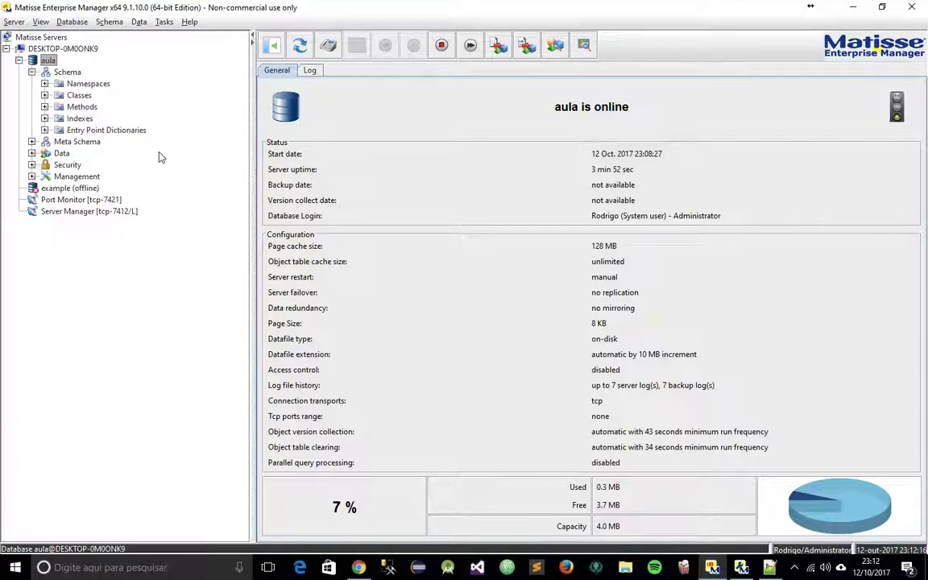
pyautogui.click(46, 96)
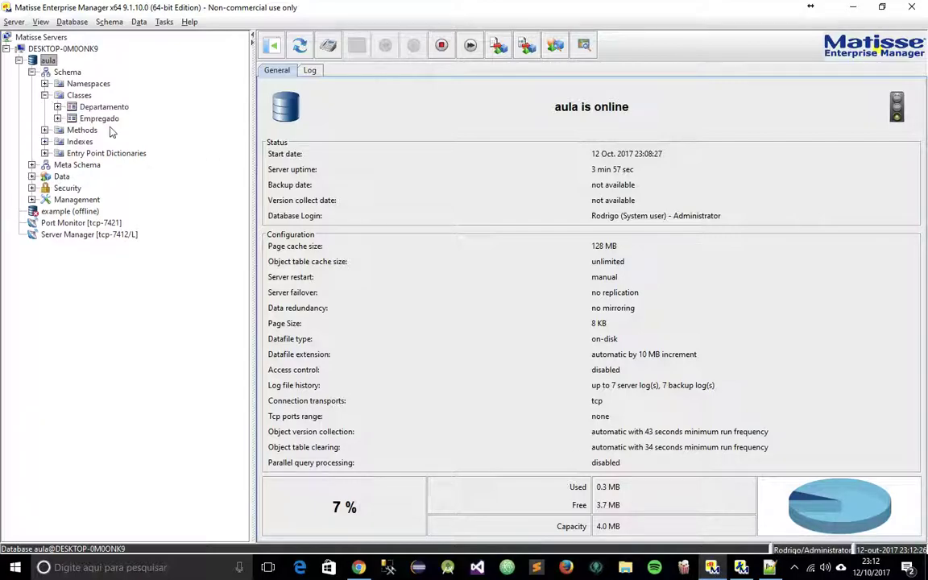
pyautogui.click(57, 106)
pyautogui.click(57, 142)
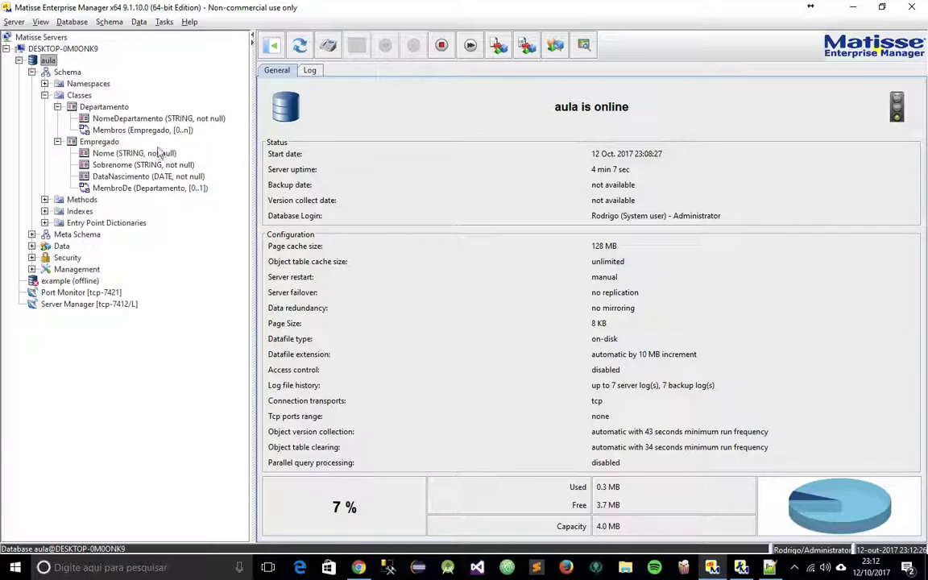
pyautogui.click(133, 131)
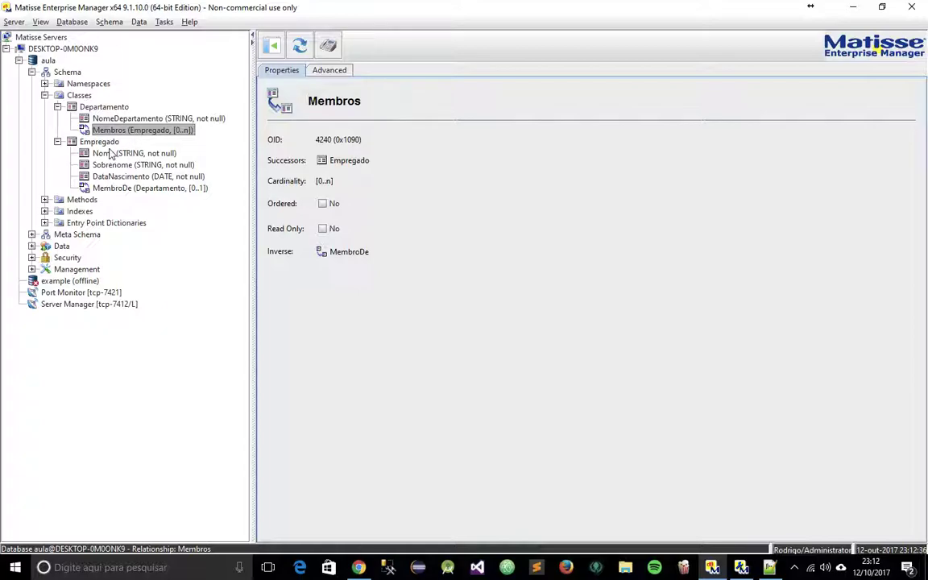
pyautogui.click(113, 191)
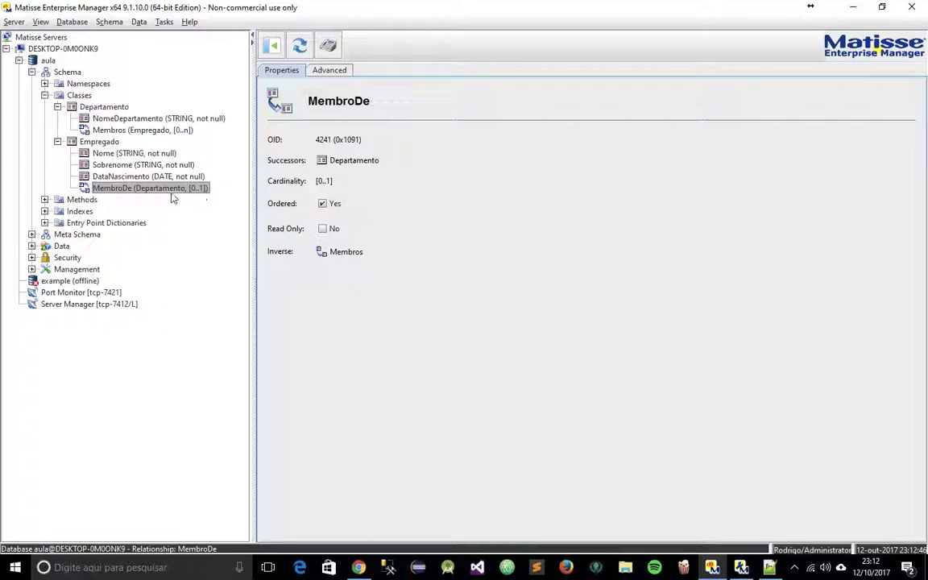
# Step: Open the SQL Query Analyzer for the aula database and paste in the Departamento and Empregado INSERT statements copied from Notepad++
pyautogui.click(48, 60)
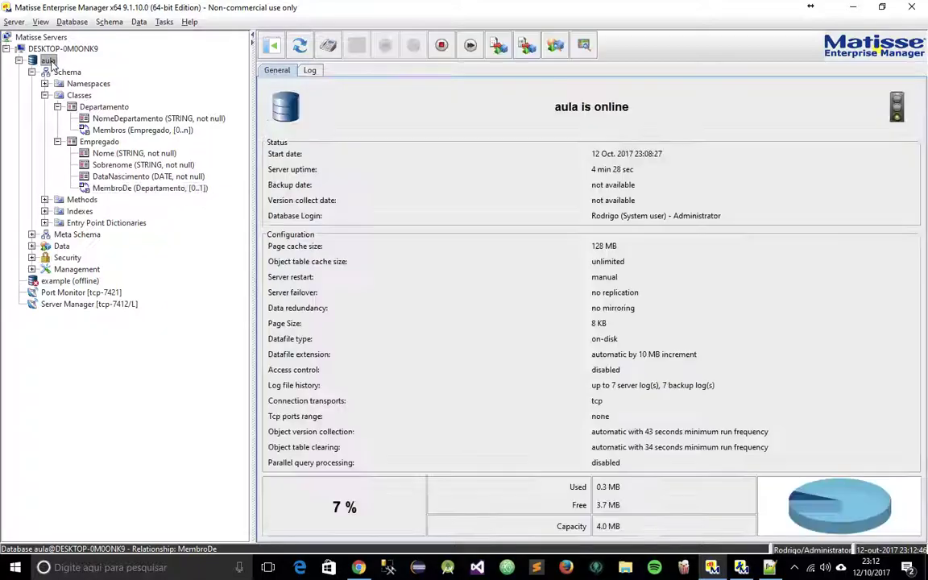
pyautogui.click(57, 106)
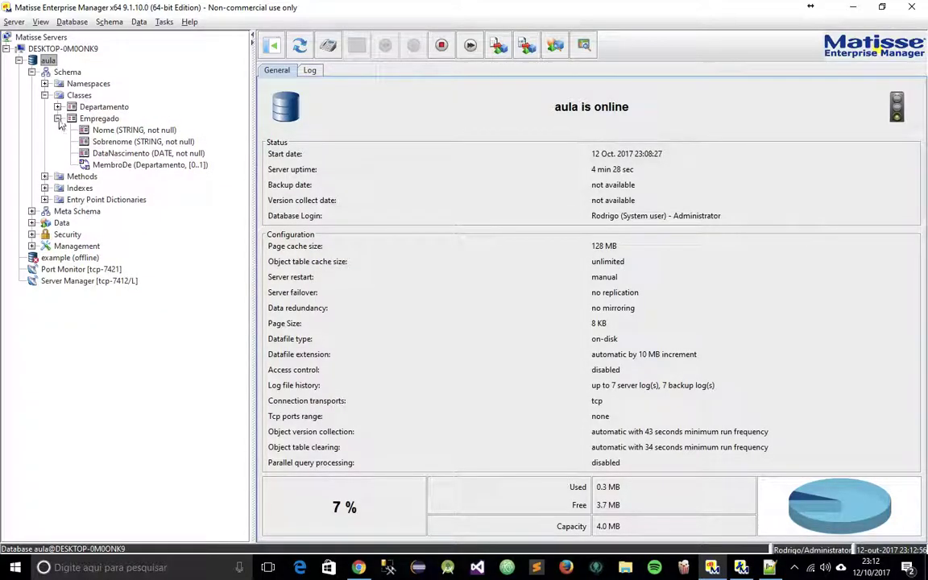
pyautogui.click(57, 118)
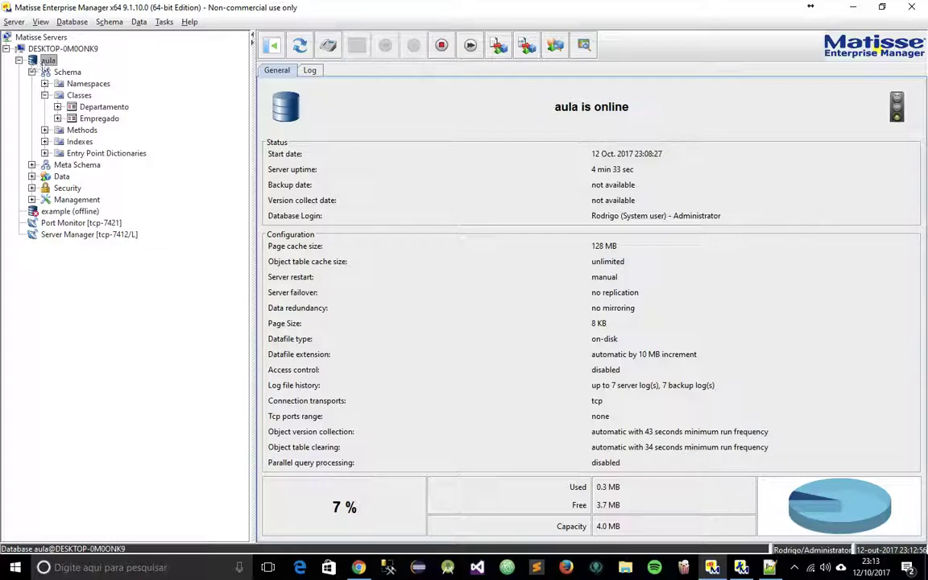
pyautogui.click(584, 46)
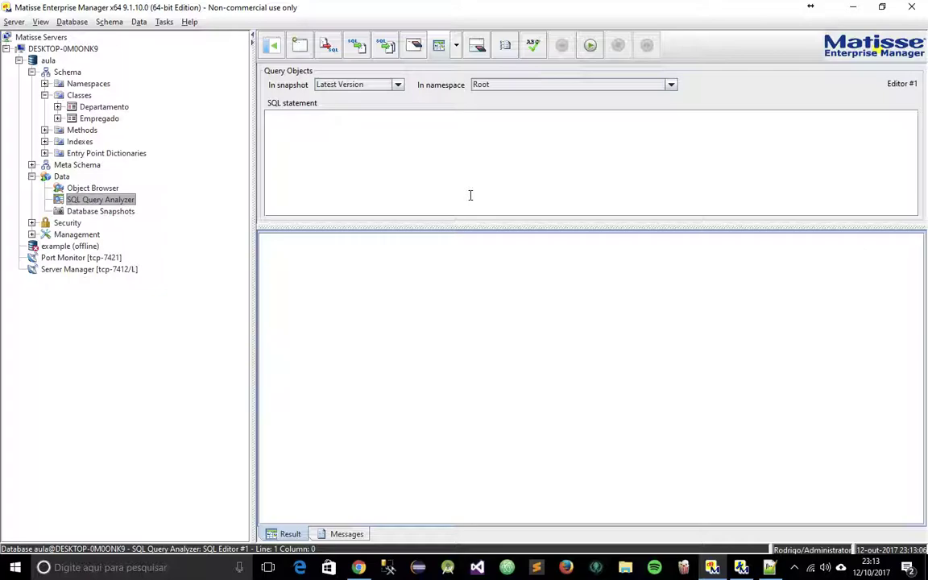
pyautogui.click(771, 569)
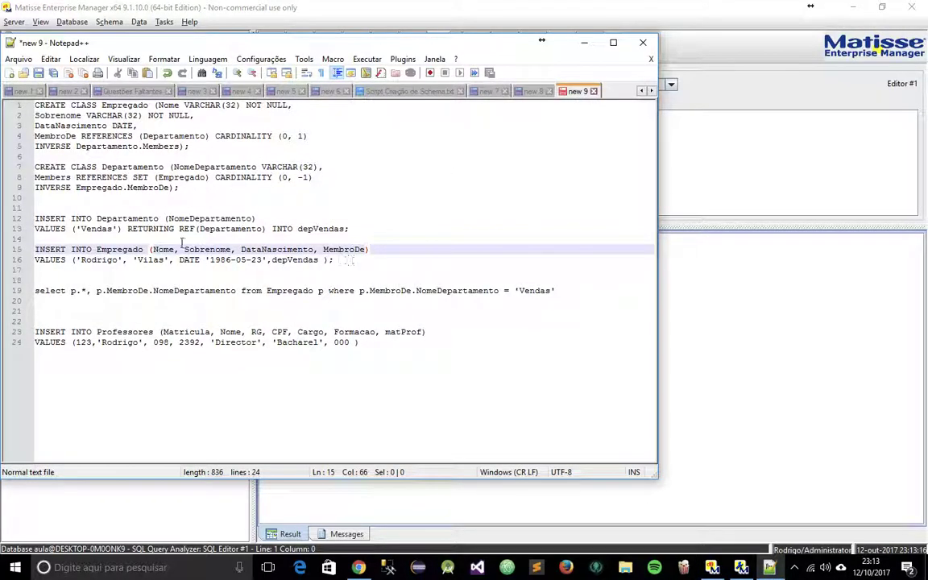
pyautogui.moveTo(334, 260); pyautogui.dragTo(35, 219)
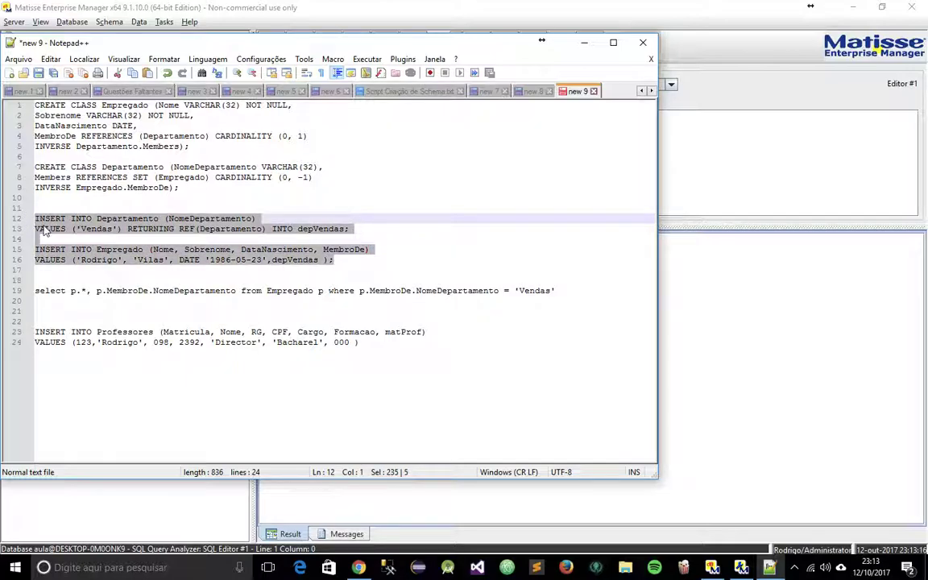
pyautogui.hotkey('ctrl', 'c')
pyautogui.click(741, 160)
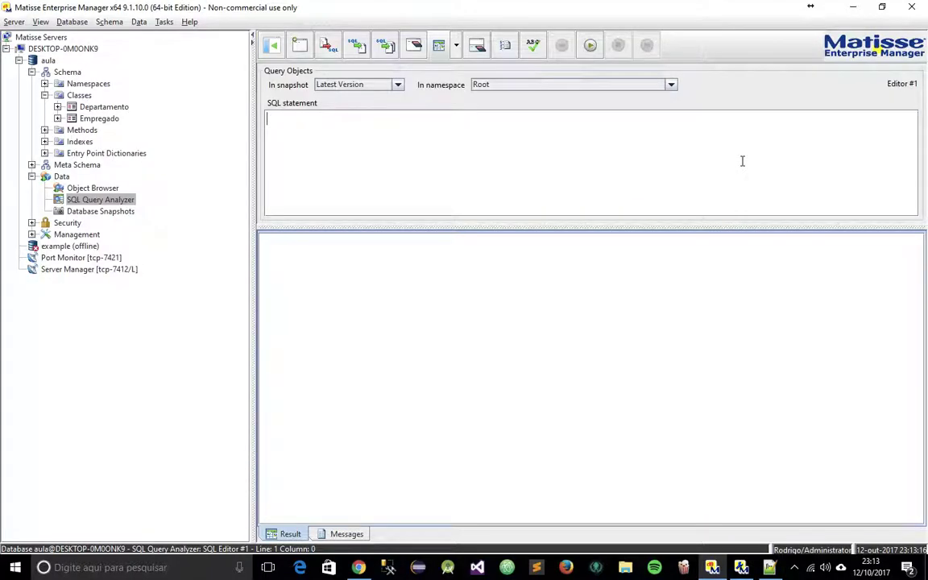
pyautogui.hotkey('ctrl', 'v')
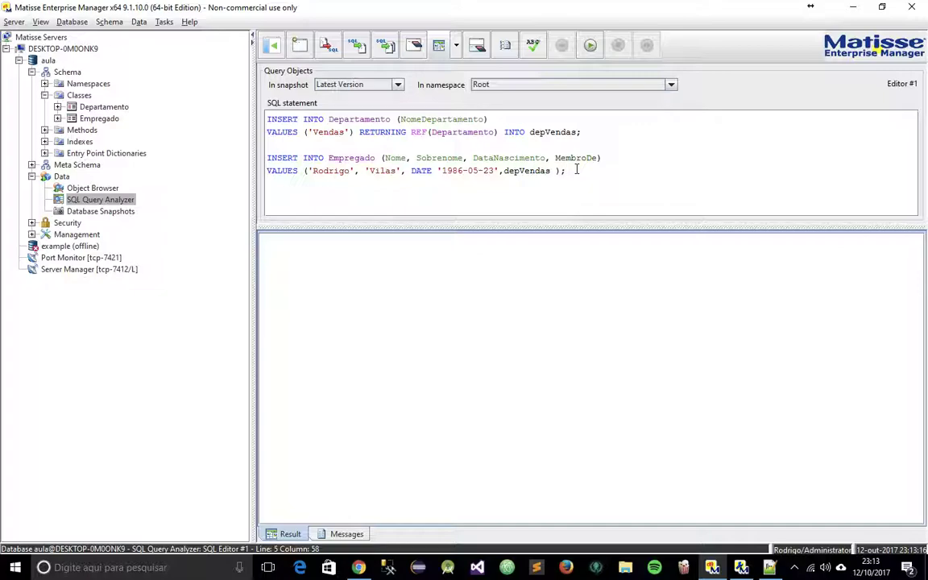
# Step: Examine the INSERT statements: class and attribute names, inserted values, the RETURNING REF clause and the depVendas variable used for MembroDe
pyautogui.doubleClick(368, 119)
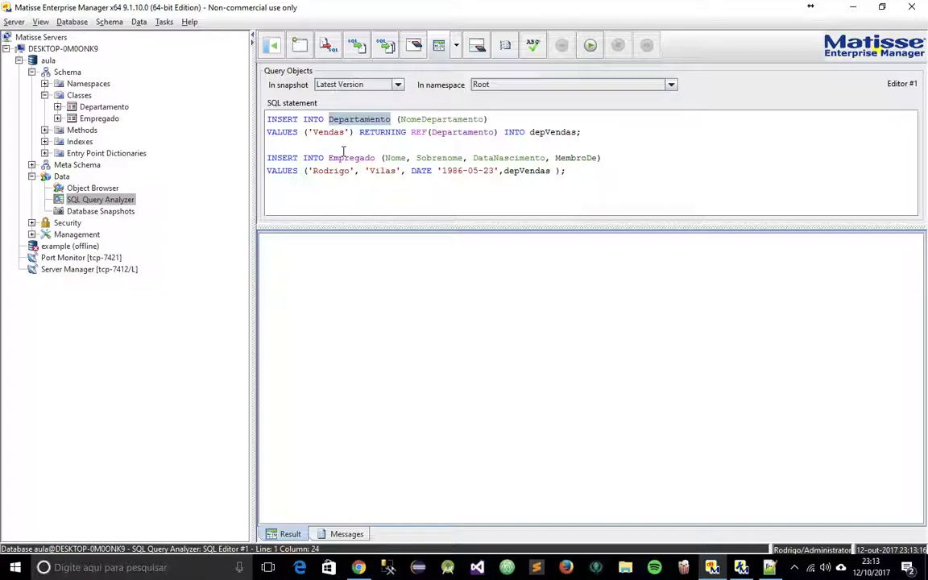
pyautogui.doubleClick(443, 119)
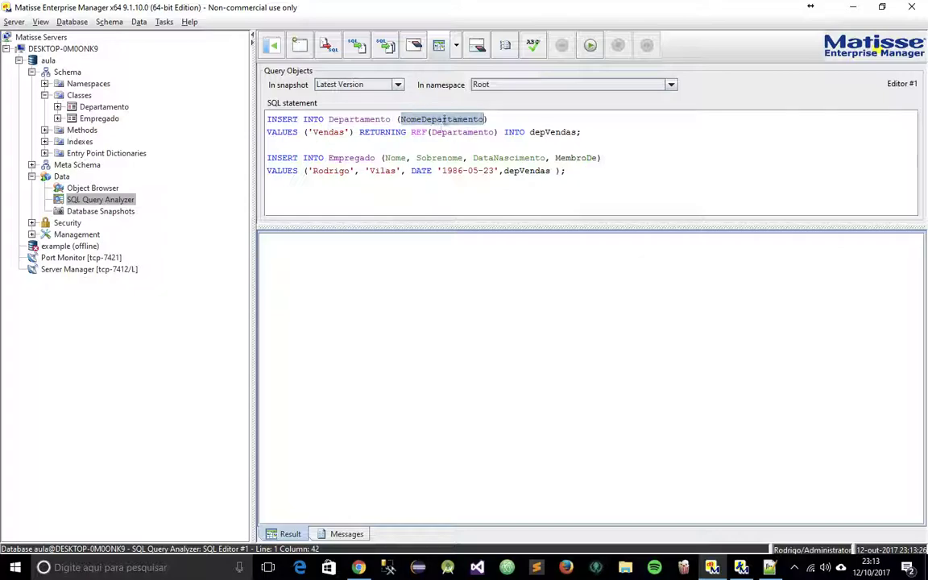
pyautogui.doubleClick(327, 132)
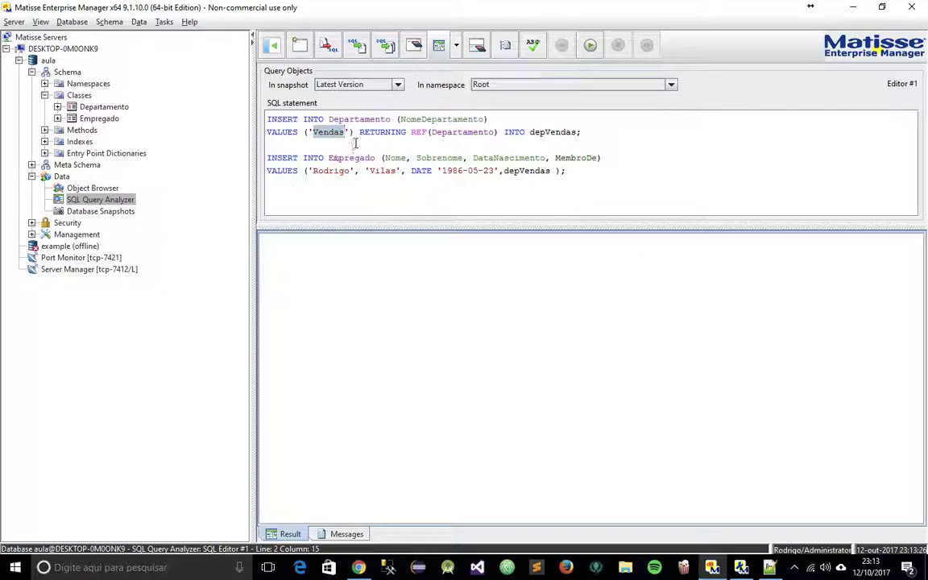
pyautogui.moveTo(360, 134); pyautogui.dragTo(500, 133)
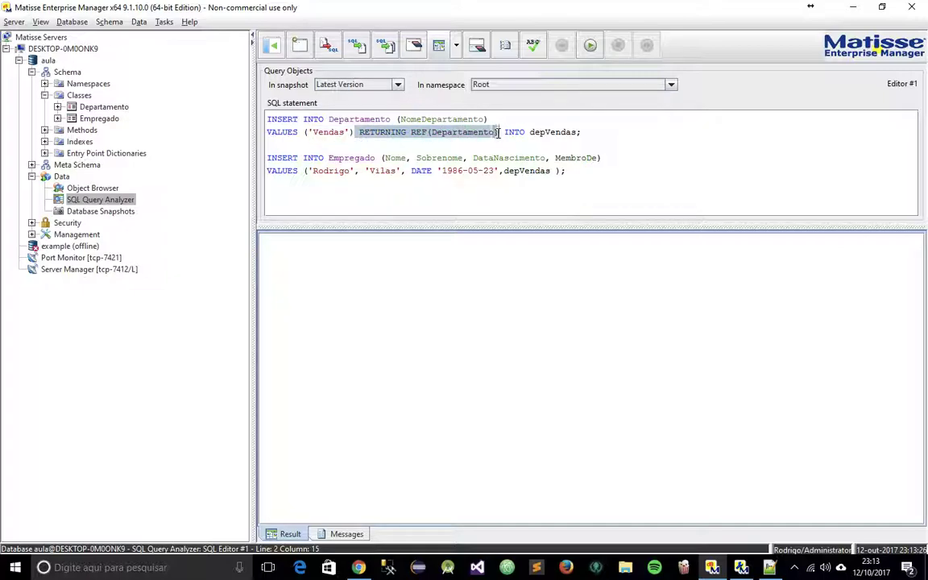
pyautogui.click(462, 132)
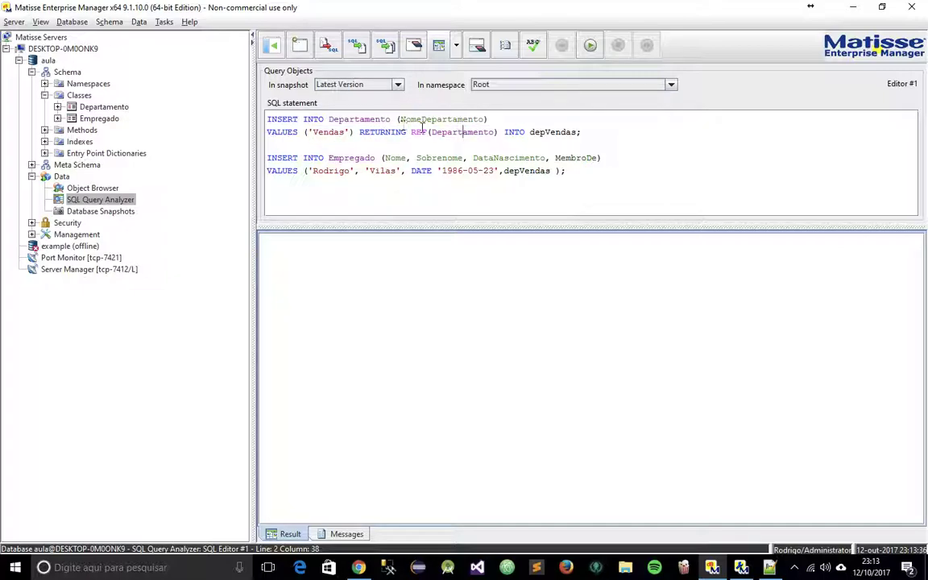
pyautogui.doubleClick(564, 131)
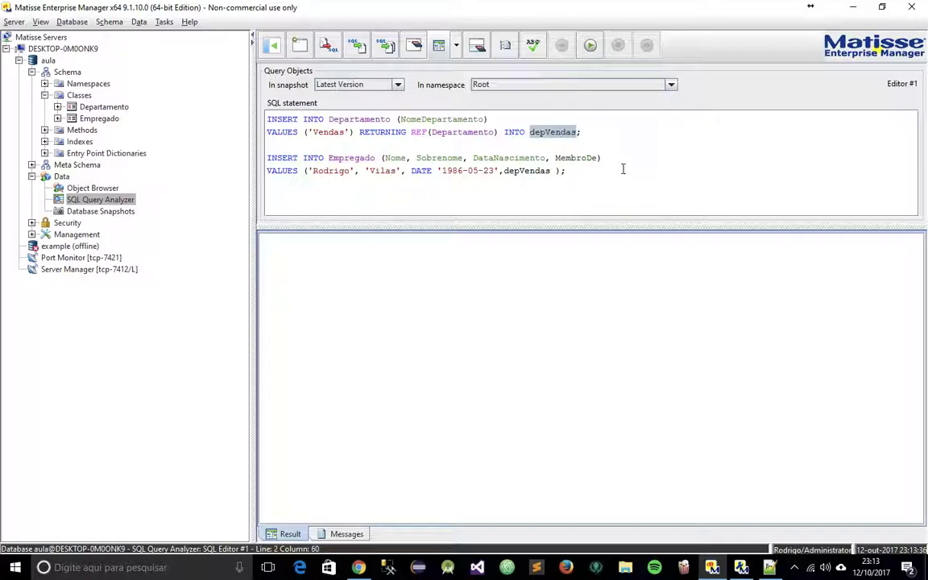
pyautogui.doubleClick(515, 170)
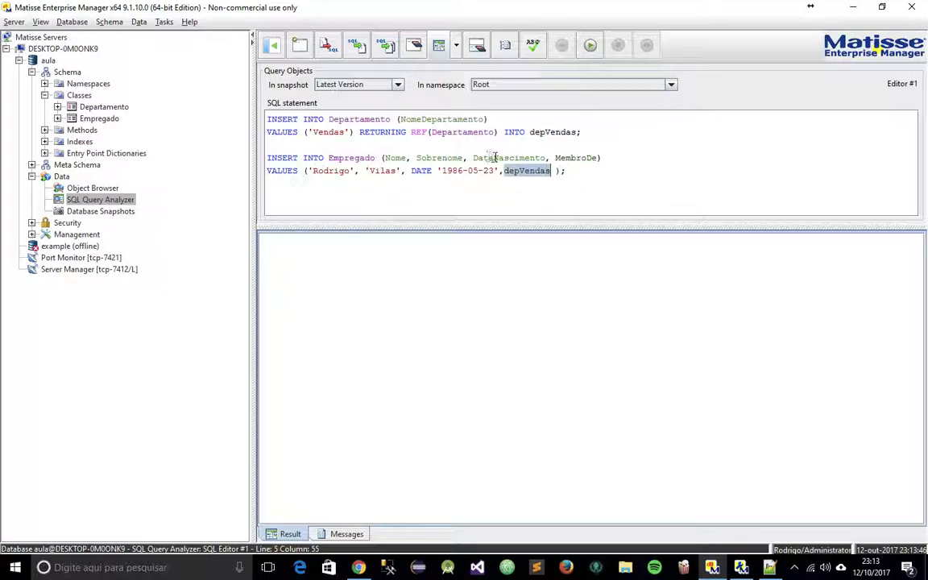
pyautogui.click(325, 171)
pyautogui.moveTo(309, 170); pyautogui.dragTo(499, 171)
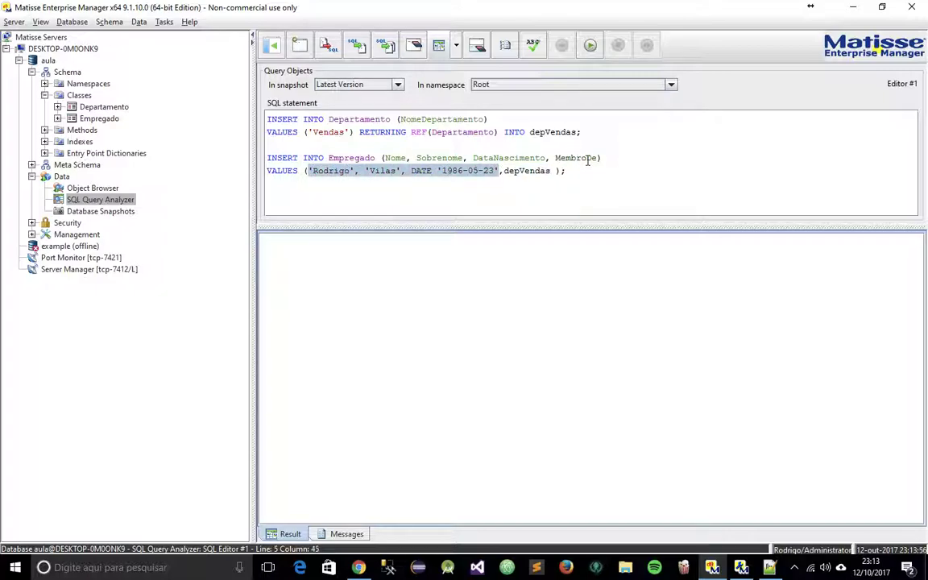
pyautogui.doubleClick(580, 159)
pyautogui.doubleClick(532, 171)
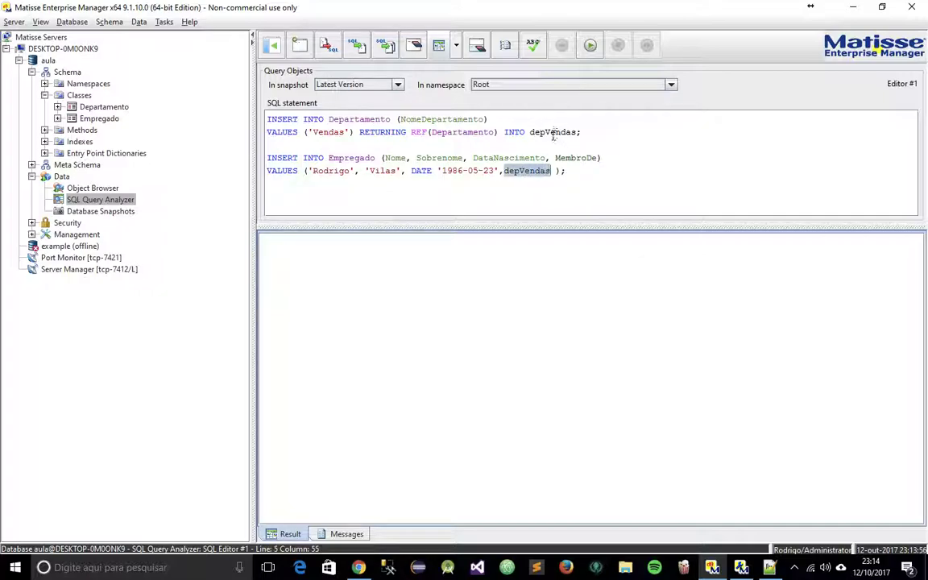
# Step: Execute the two INSERT statements for the Vendas department and its employee
pyautogui.click(632, 155)
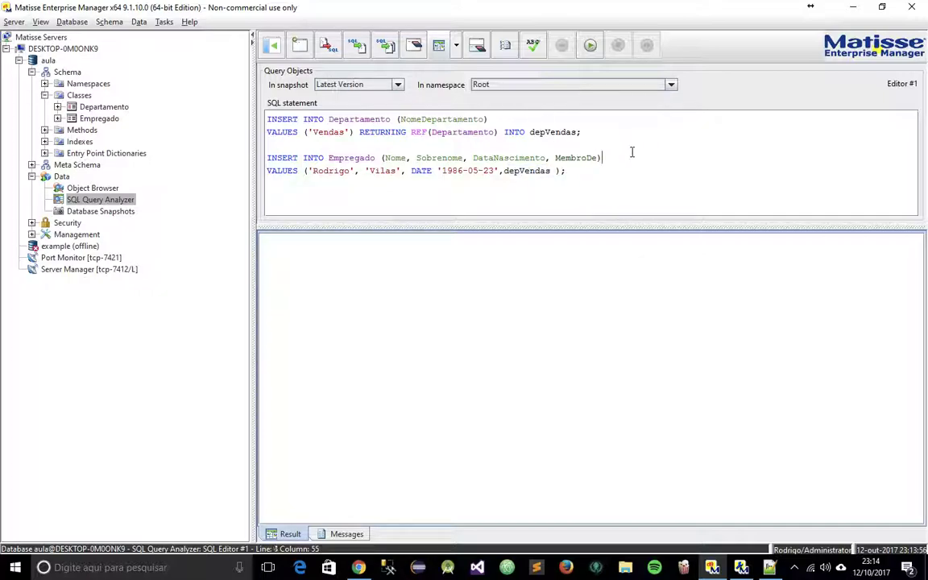
pyautogui.click(591, 47)
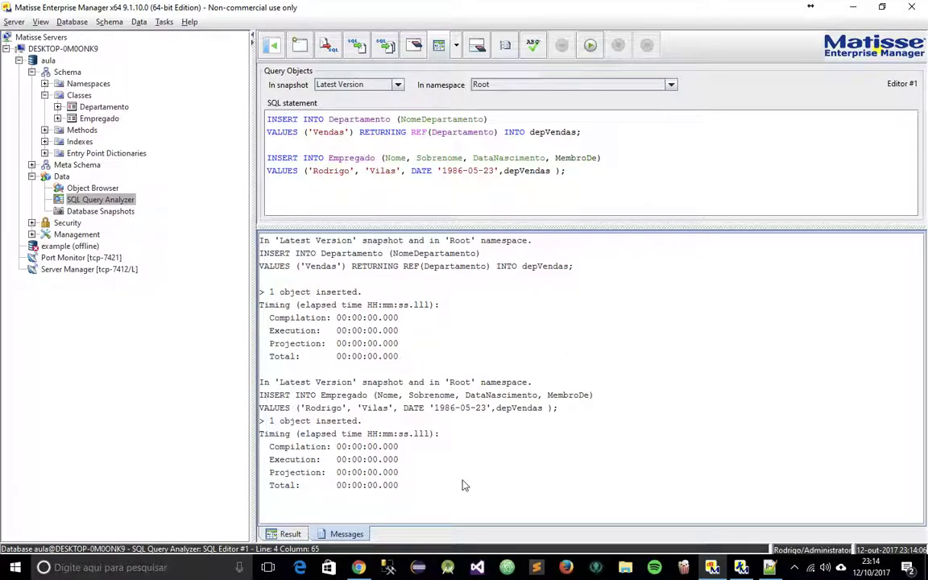
pyautogui.click(583, 170)
# Step: Replace the SQL with Notepad++'s query: select p.*, p.MembroDe.NomeDepartamento from Empregado p where p.MembroDe.NomeDepartamento = 'Vendas'
pyautogui.click(770, 567)
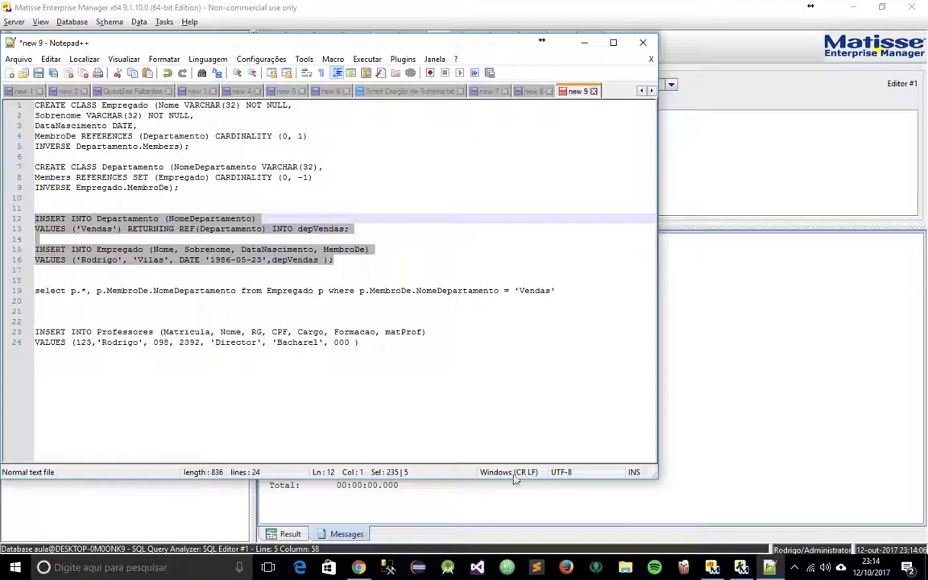
pyautogui.moveTo(565, 291); pyautogui.dragTo(36, 292)
pyautogui.hotkey('ctrl', 'c')
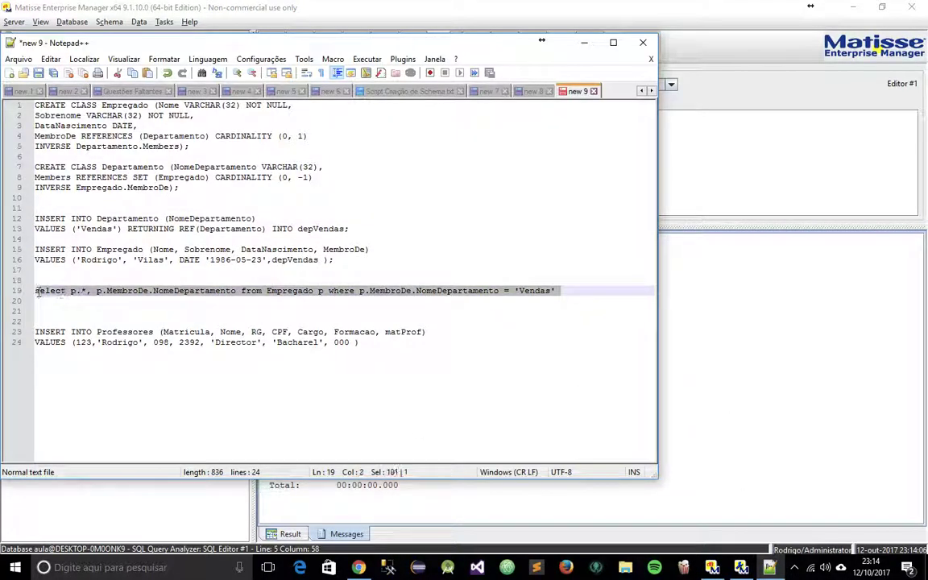
pyautogui.click(704, 197)
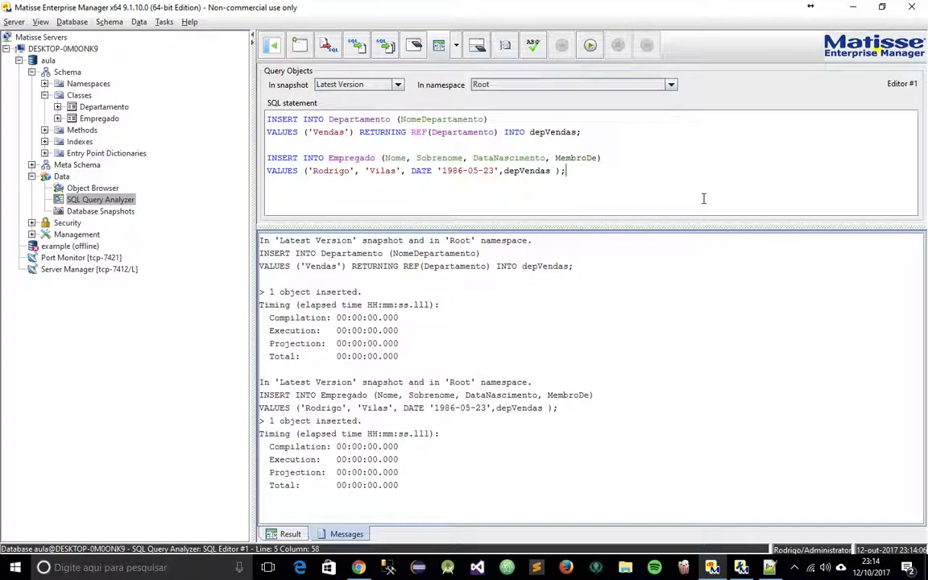
pyautogui.hotkey('ctrl', 'a')
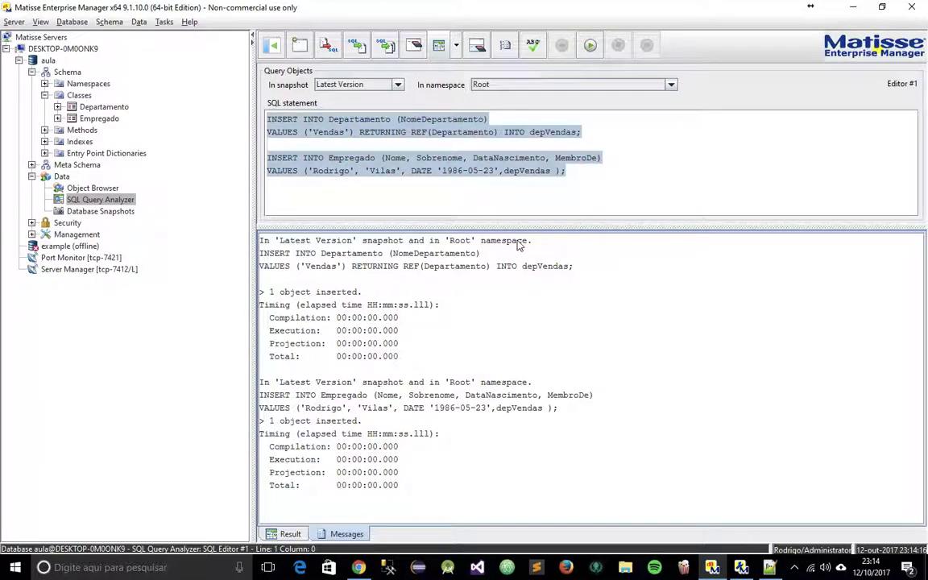
pyautogui.hotkey('ctrl', 'v')
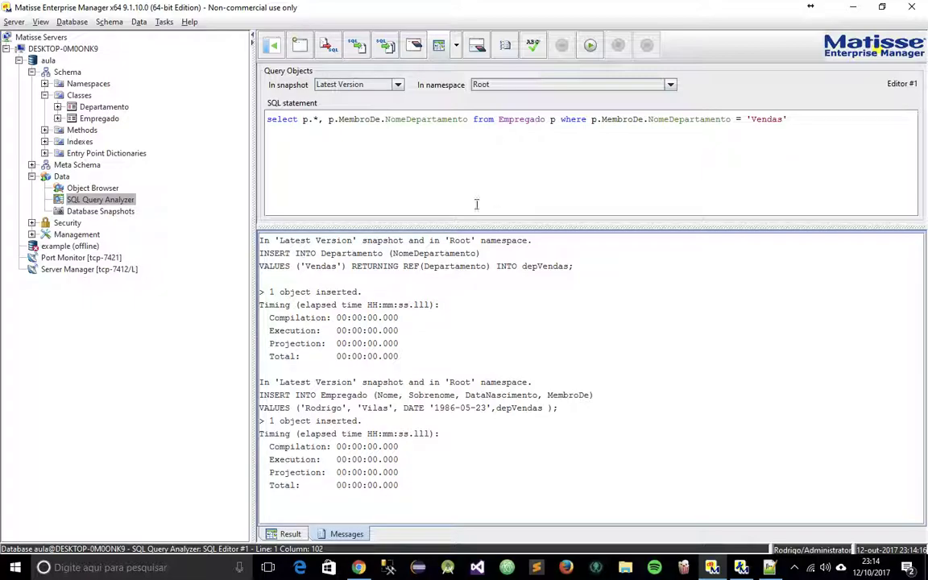
pyautogui.doubleClick(280, 120)
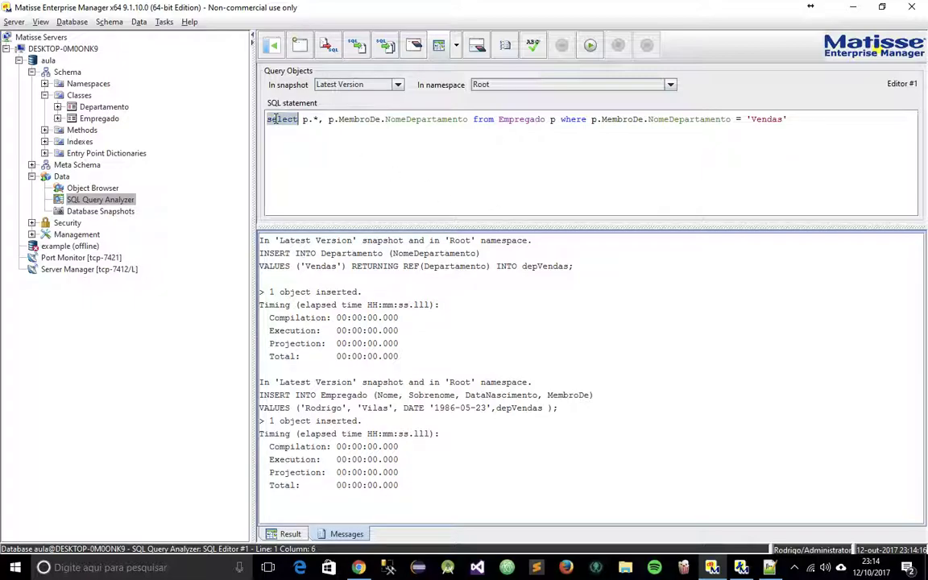
# Step: Examine the query's Empregado source and alias p, the selected p.* and p.MembroDe.NomeDepartamento, and the WHERE condition on 'Vendas'
pyautogui.moveTo(499, 120); pyautogui.dragTo(553, 120)
pyautogui.press('End')
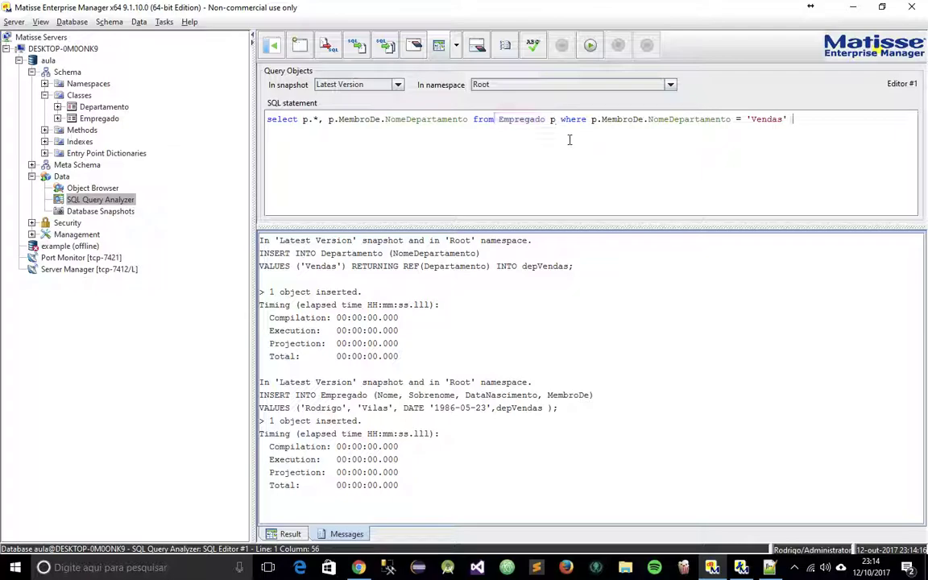
pyautogui.click(554, 119)
pyautogui.moveTo(304, 120); pyautogui.dragTo(318, 119)
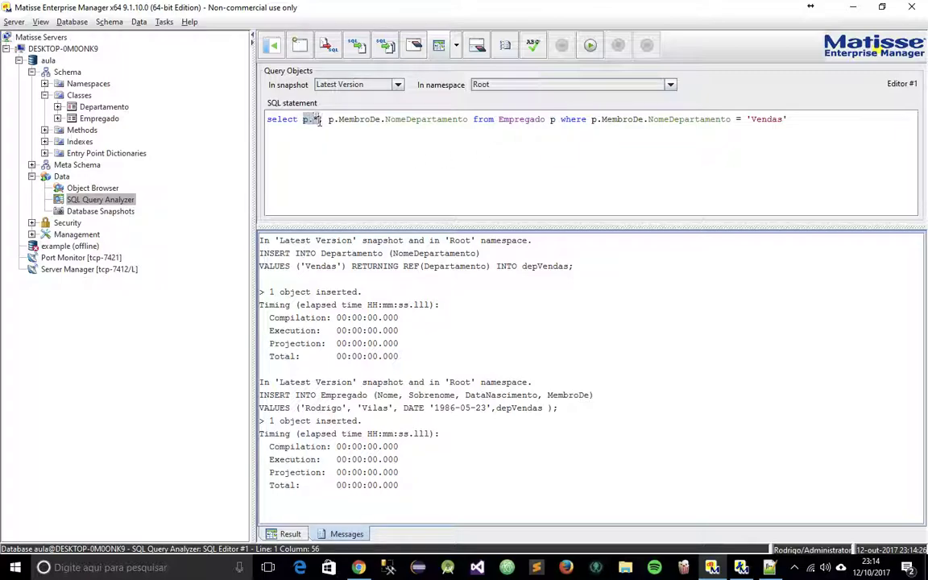
pyautogui.doubleClick(414, 119)
pyautogui.click(412, 155)
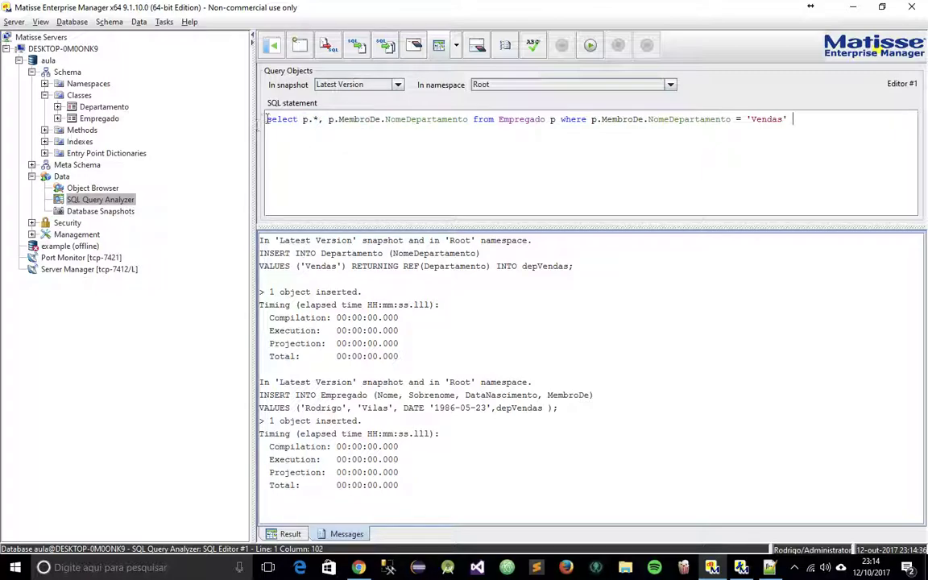
pyautogui.doubleClick(514, 120)
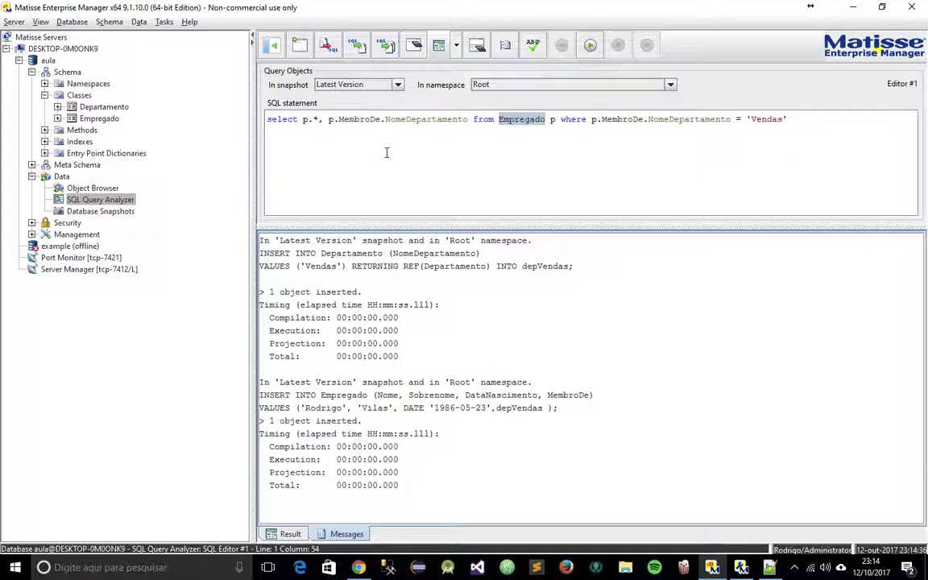
pyautogui.click(535, 119)
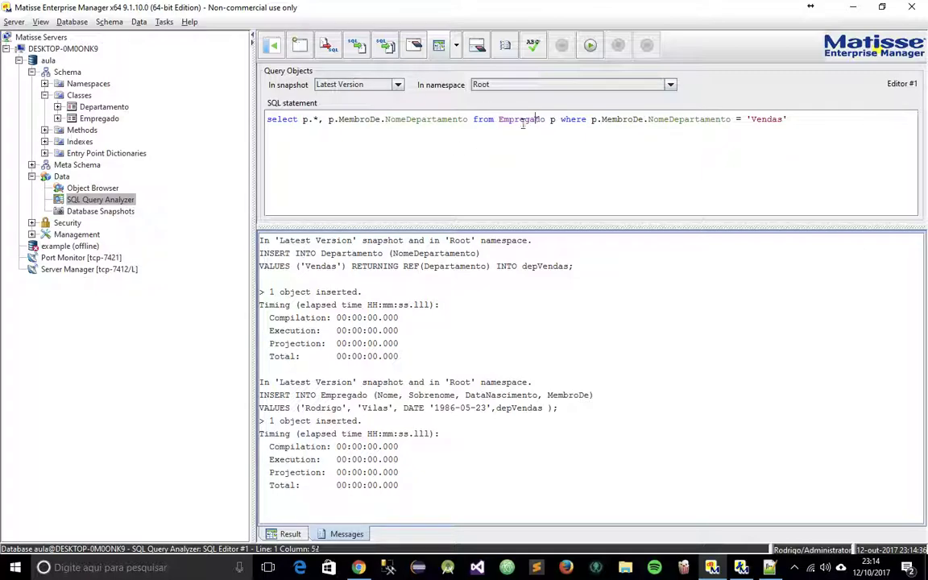
pyautogui.doubleClick(335, 121)
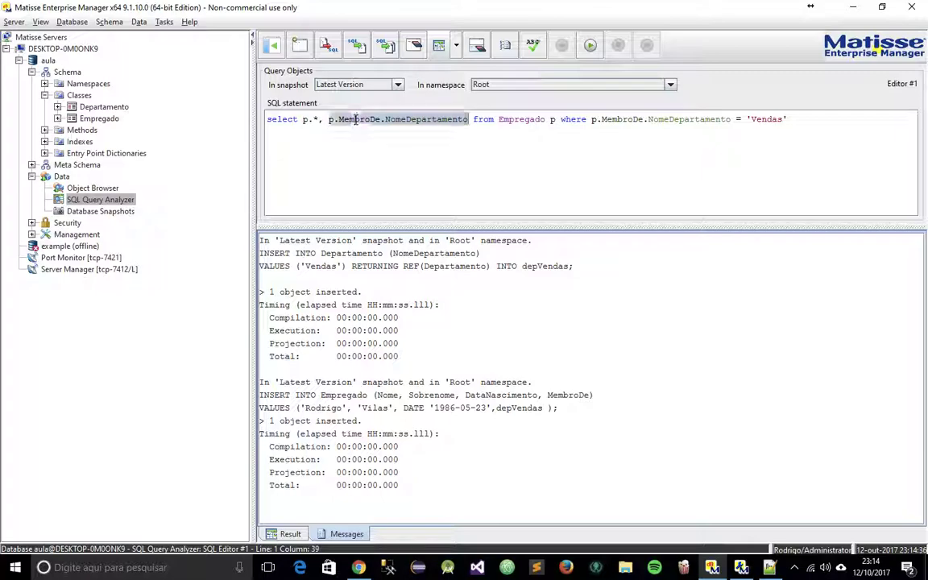
pyautogui.doubleClick(371, 120)
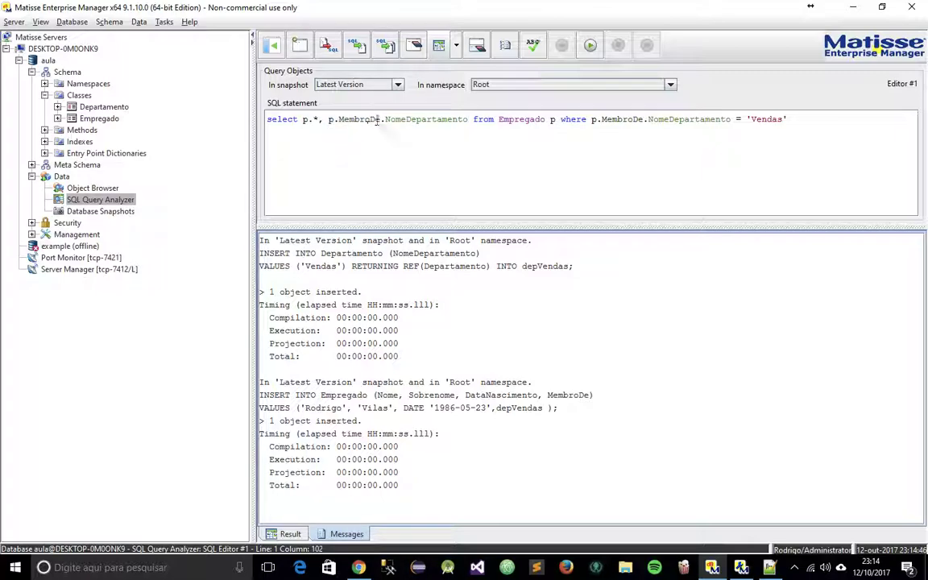
pyautogui.press('End')
pyautogui.moveTo(593, 119); pyautogui.dragTo(727, 120)
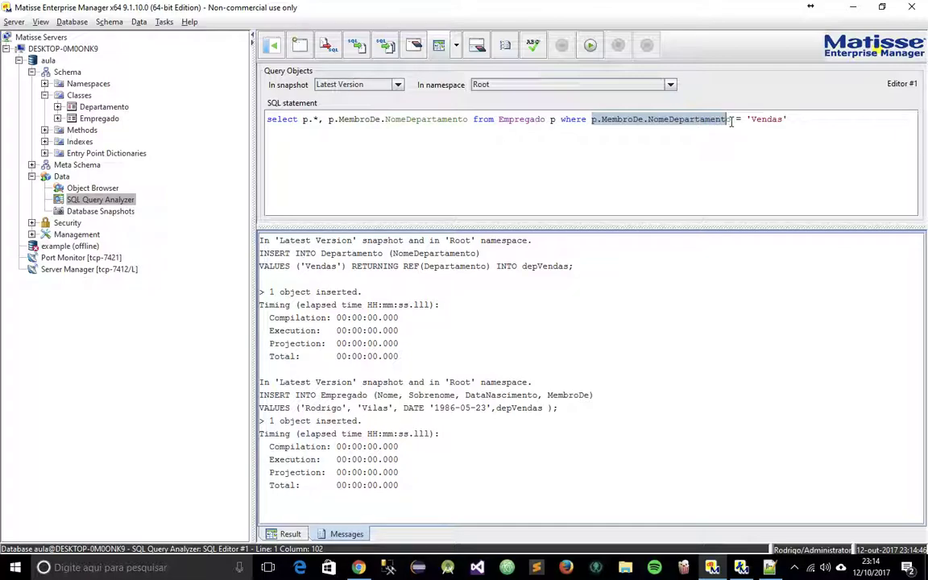
pyautogui.moveTo(787, 119); pyautogui.dragTo(741, 123)
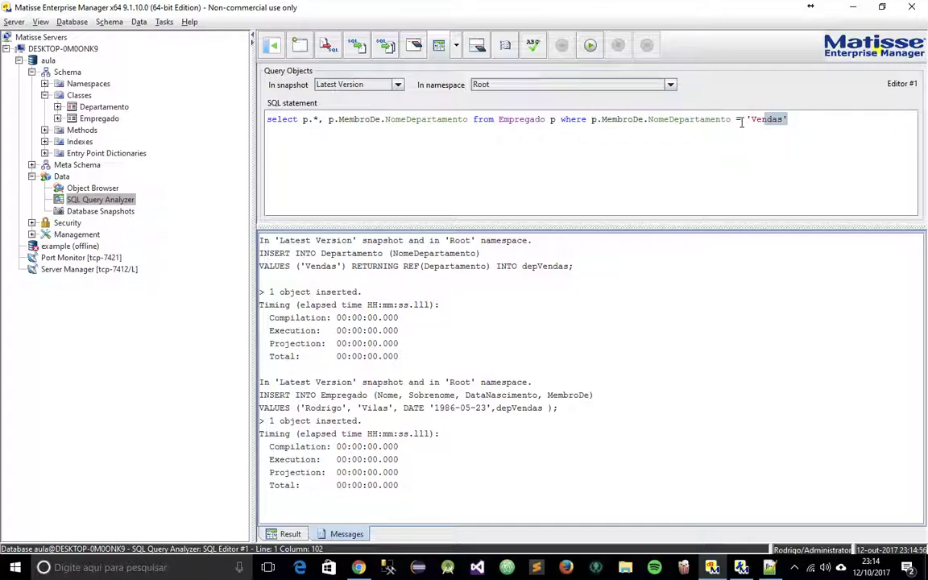
pyautogui.press('End')
# Step: Execute the Empregado query and inspect the NomeDepartamento value in the result row
pyautogui.moveTo(793, 119); pyautogui.dragTo(295, 84)
pyautogui.click(591, 46)
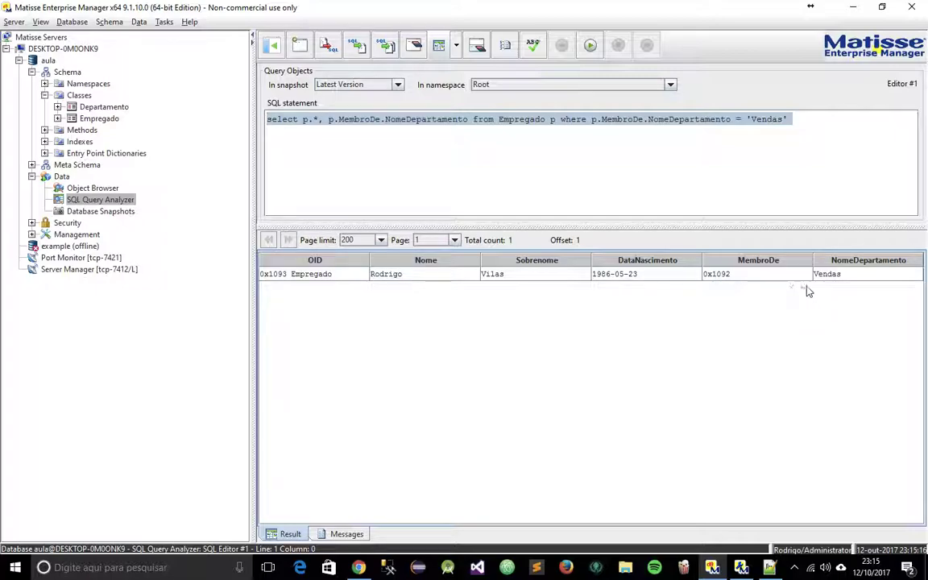
pyautogui.click(867, 275)
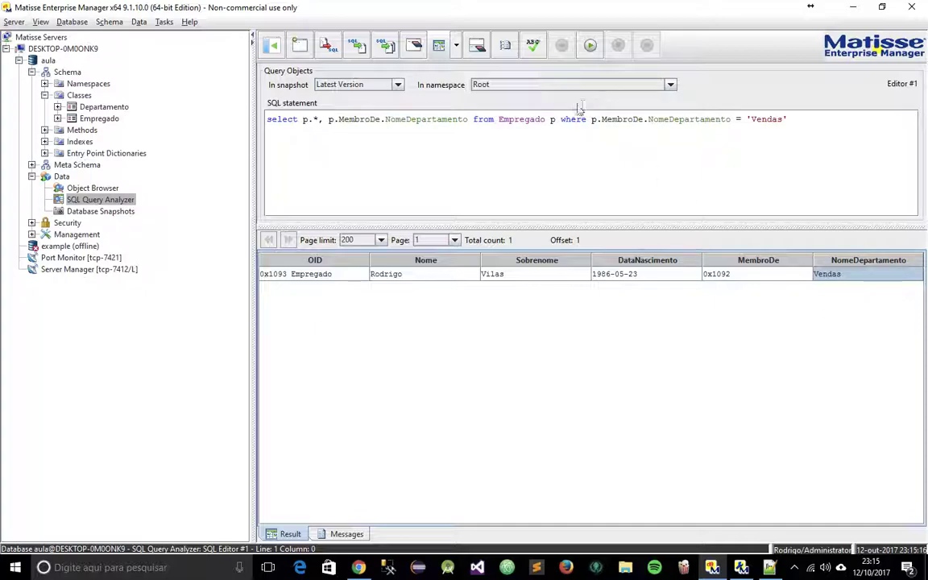
# Step: Replace the SQL with select * from departamento and execute it
pyautogui.click(819, 123)
pyautogui.moveTo(820, 122); pyautogui.dragTo(135, 120)
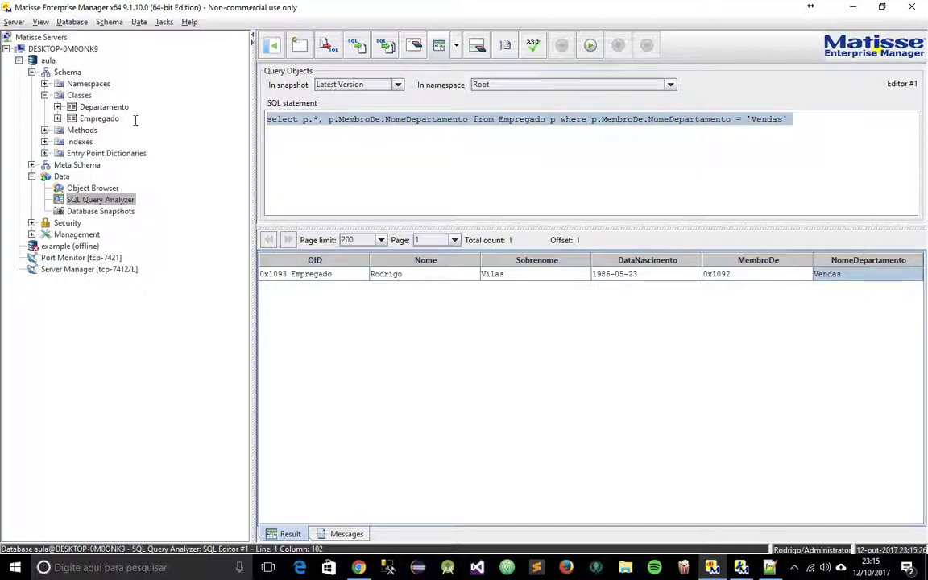
pyautogui.write('select')
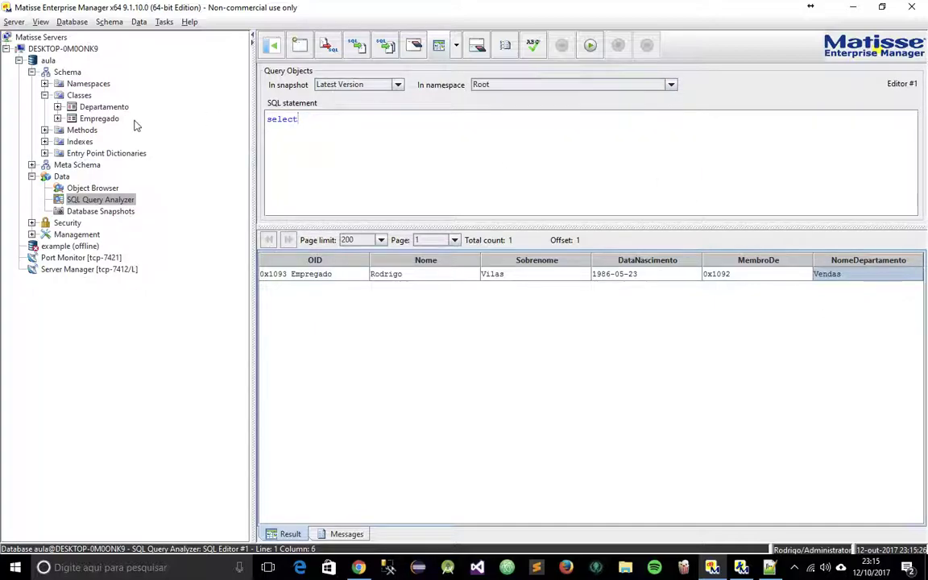
pyautogui.write(' * from departamento')
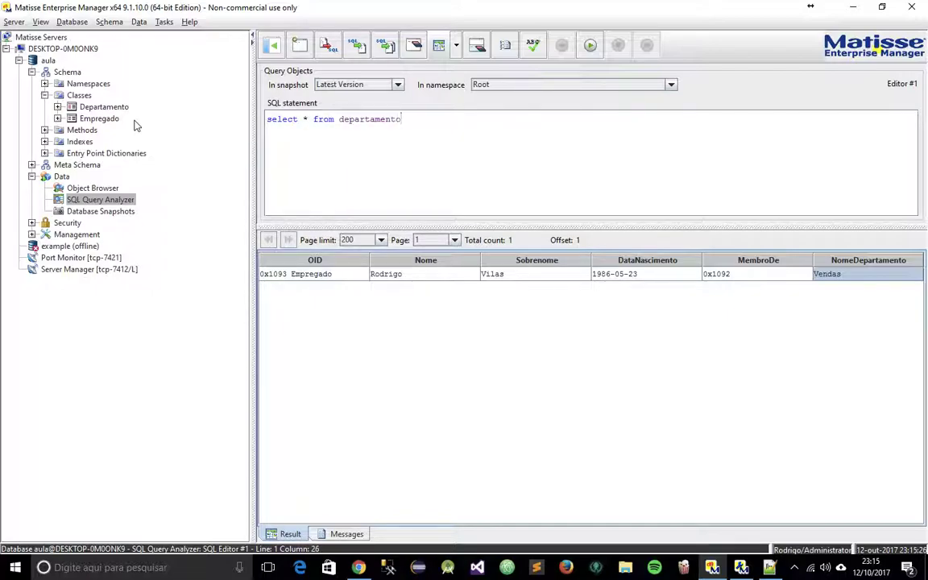
pyautogui.click(591, 46)
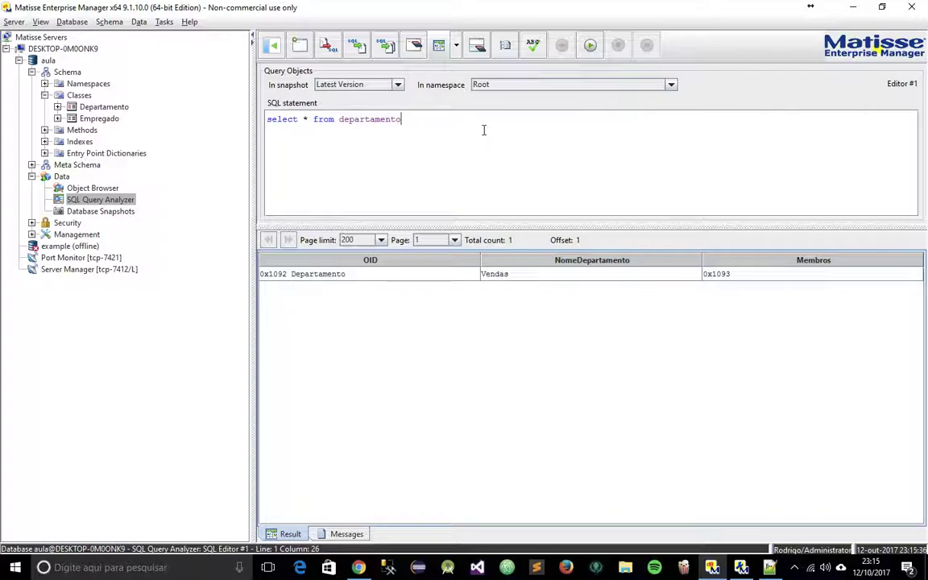
# Step: Replace the SQL with the Empregado query for 'Vendas' copied again from Notepad++ and execute it
pyautogui.hotkey('alt', 'Tab')
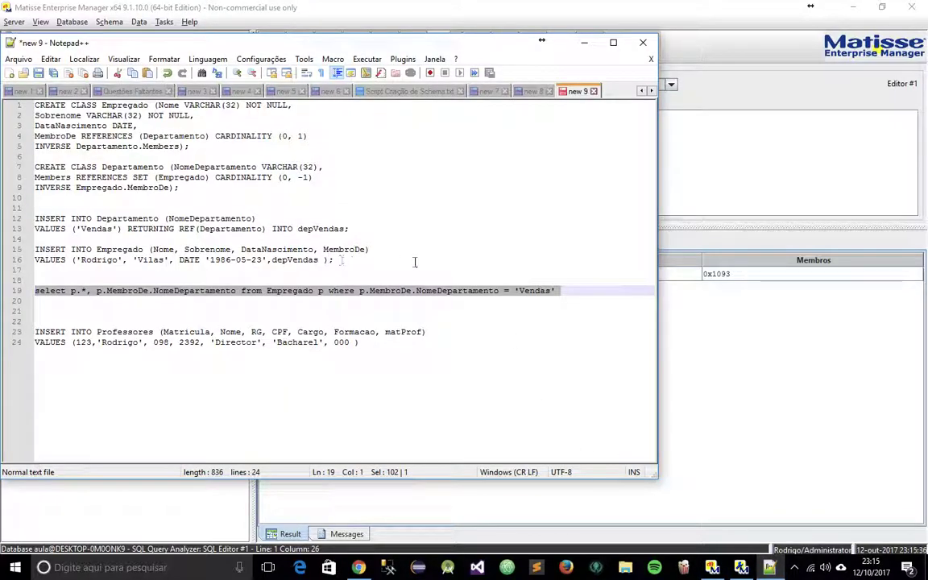
pyautogui.moveTo(593, 297); pyautogui.dragTo(34, 291)
pyautogui.hotkey('ctrl', 'c')
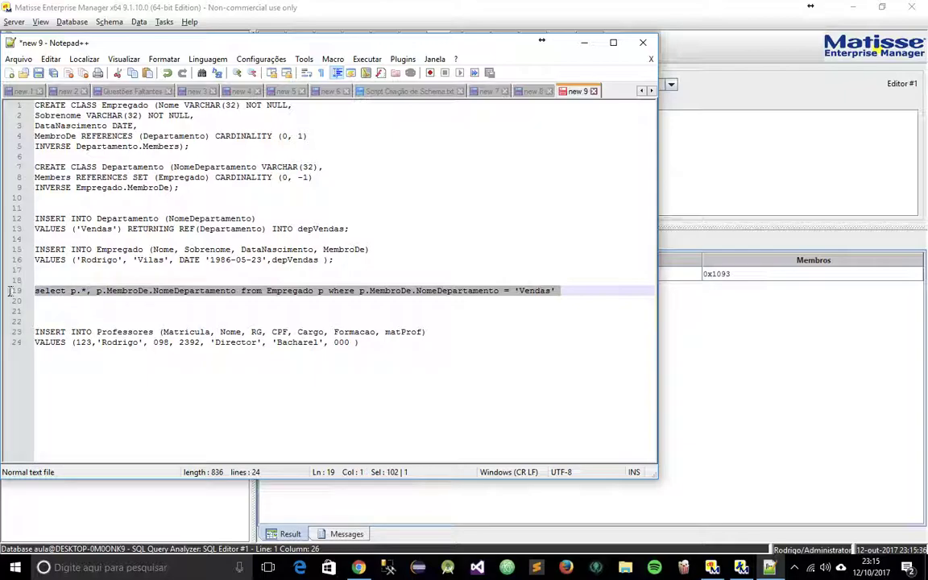
pyautogui.hotkey('alt', 'Tab')
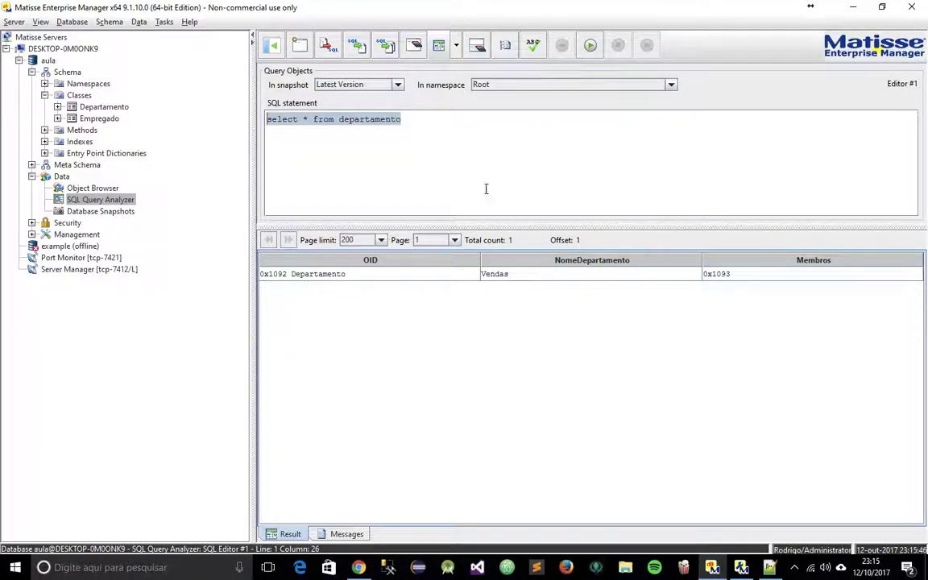
pyautogui.hotkey('ctrl', 'v')
pyautogui.click(591, 46)
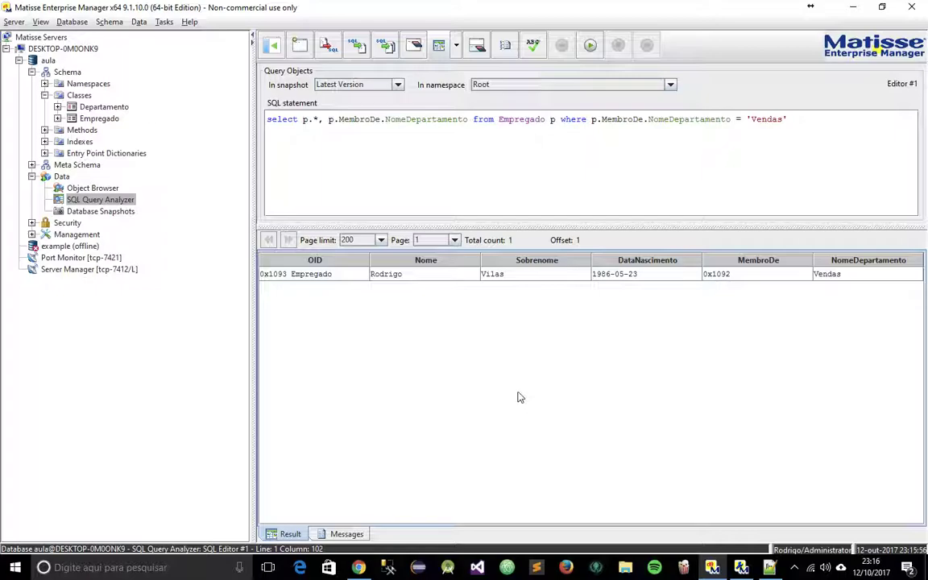
# Step: Switch to Matisse Database Modeler and move the Departamento class closer to Empregado in the aula schema diagram
pyautogui.click(741, 567)
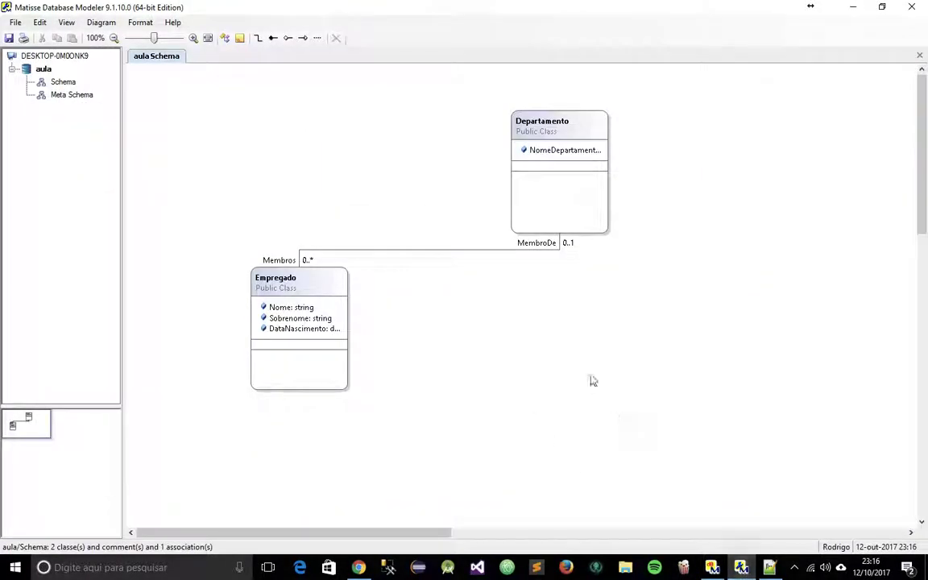
pyautogui.moveTo(545, 123); pyautogui.dragTo(413, 112)
pyautogui.click(726, 207)
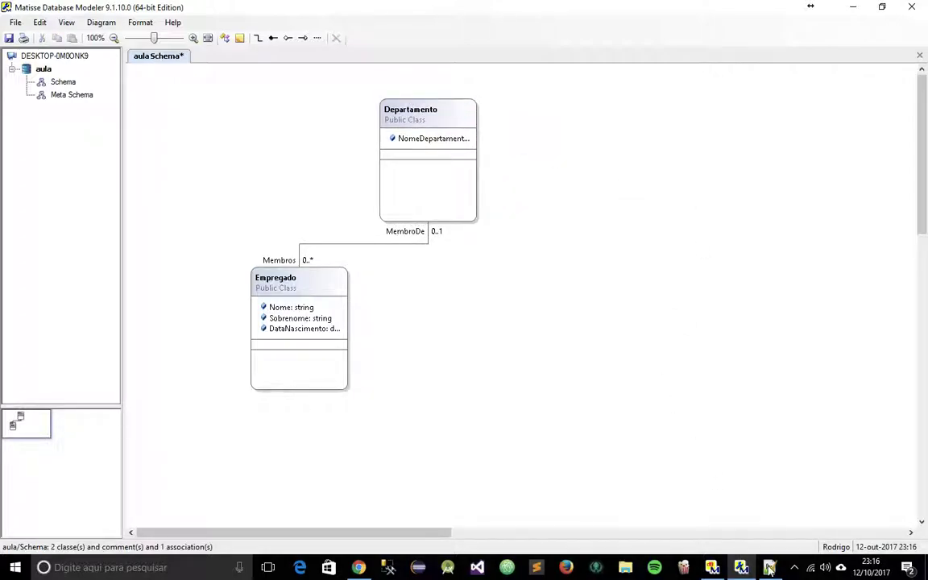
# Step: Add a class named Pessoa to the aula schema diagram and place it to the right of Departamento
pyautogui.click(225, 40)
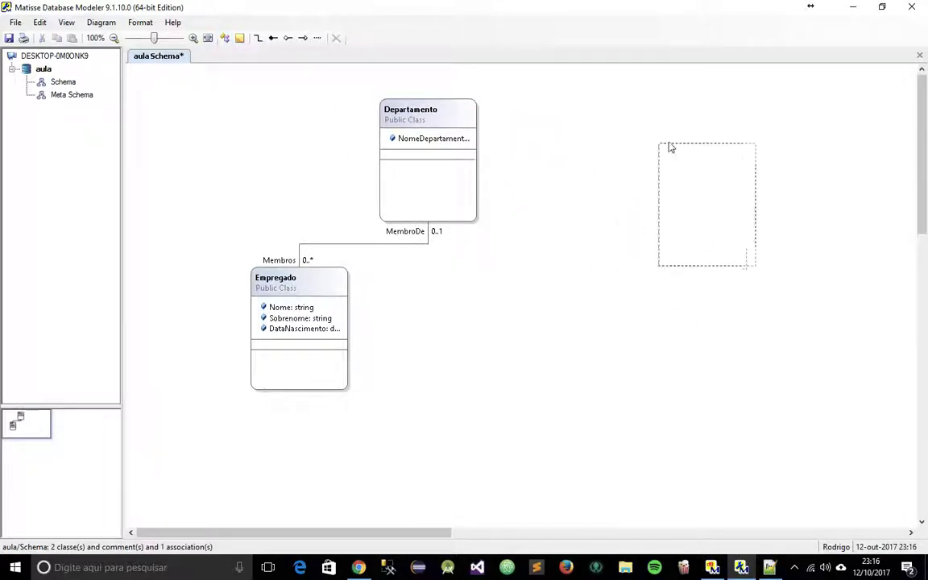
pyautogui.click(698, 125)
pyautogui.write('Pessoa')
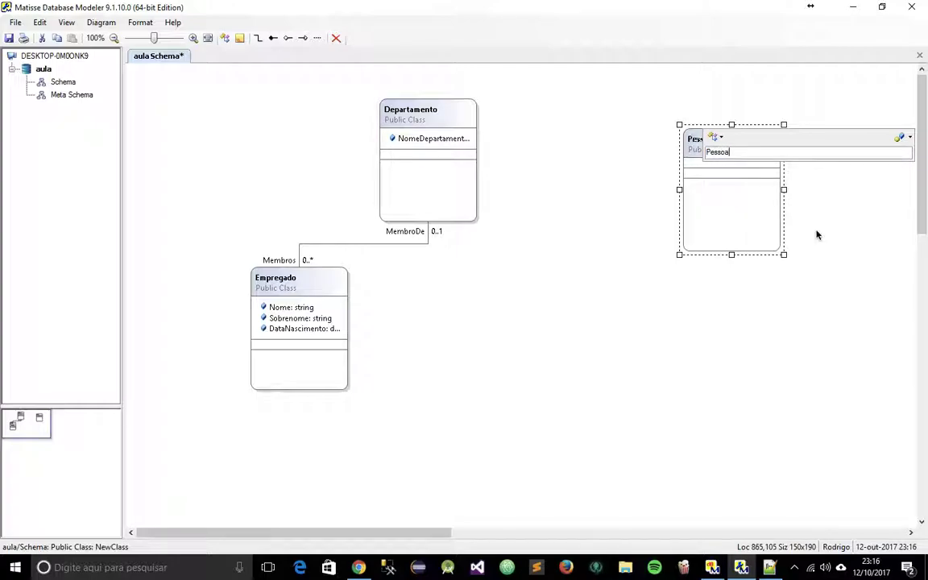
pyautogui.click(843, 209)
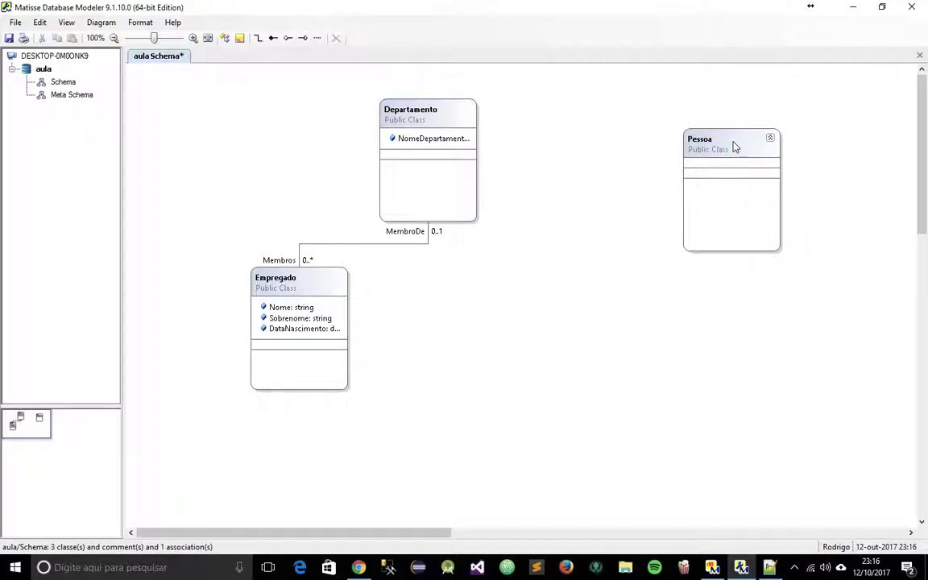
pyautogui.moveTo(736, 147); pyautogui.dragTo(695, 126)
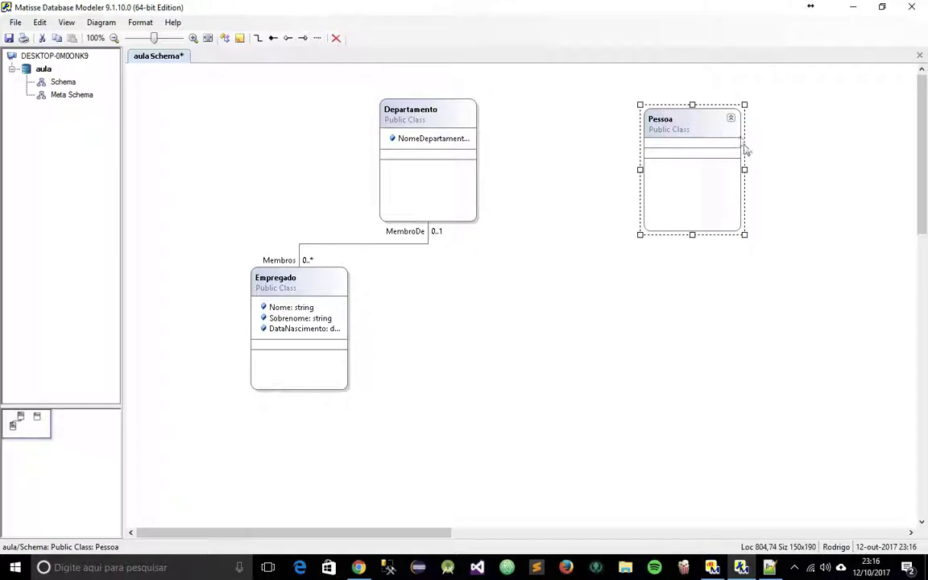
pyautogui.rightClick(707, 124)
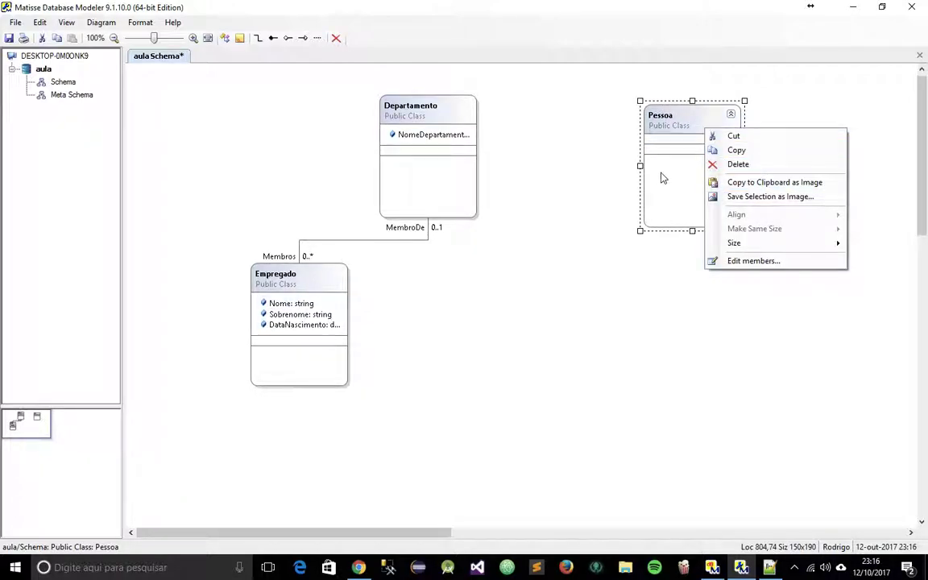
pyautogui.click(698, 157)
pyautogui.rightClick(692, 119)
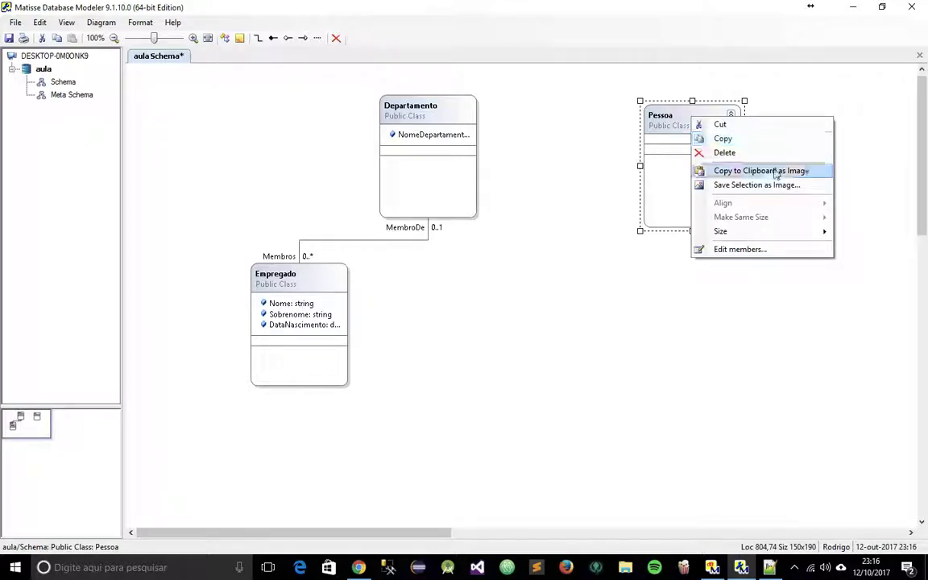
pyautogui.click(663, 193)
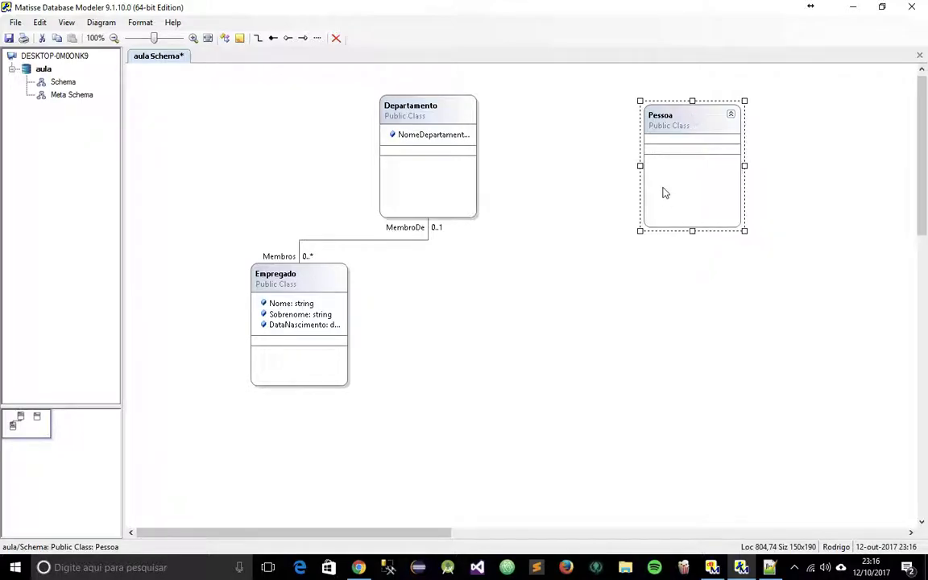
pyautogui.rightClick(703, 130)
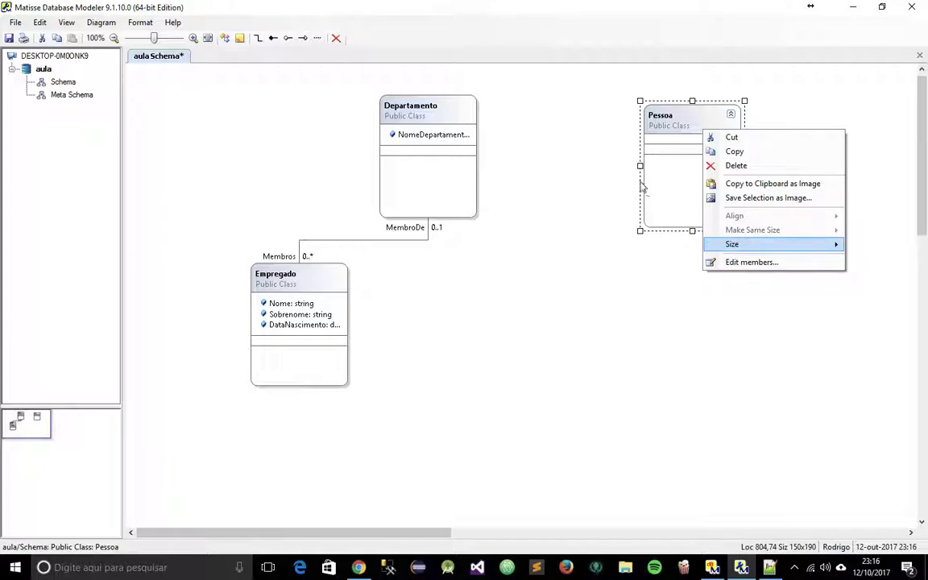
# Step: Add public string attributes Nome and Matricula to the Pessoa class
pyautogui.doubleClick(681, 145)
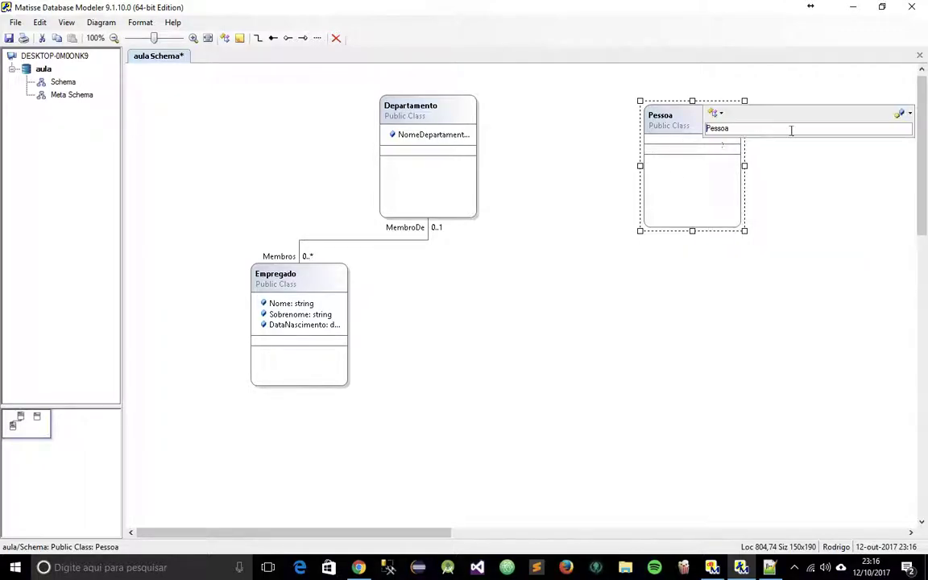
pyautogui.click(901, 115)
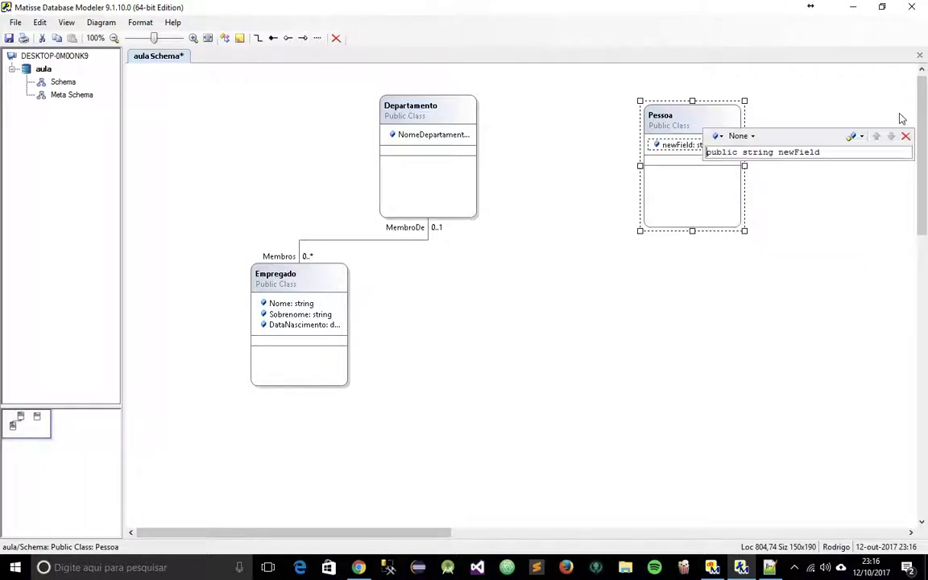
pyautogui.doubleClick(801, 152)
pyautogui.write('Nom')
pyautogui.click(854, 139)
pyautogui.doubleClick(800, 164)
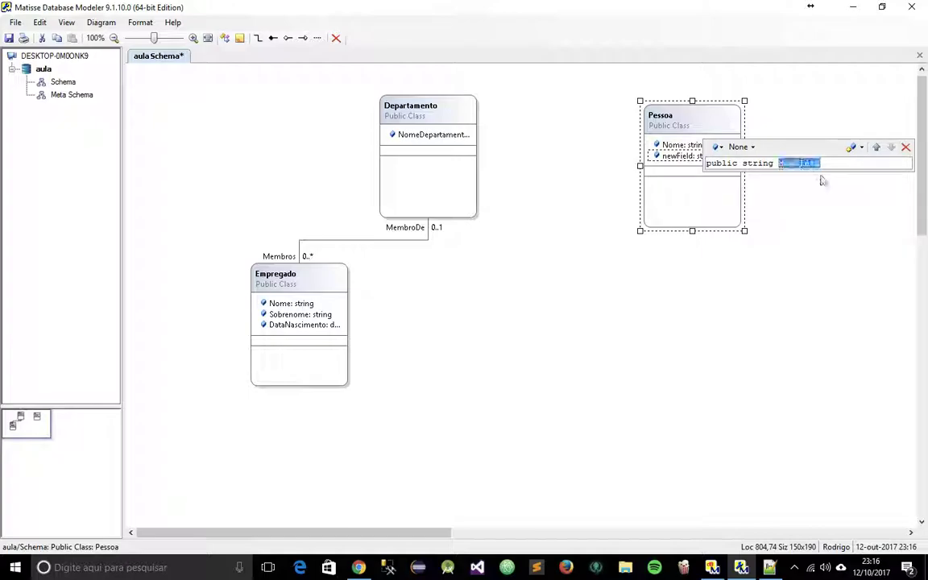
pyautogui.write('Satricula')
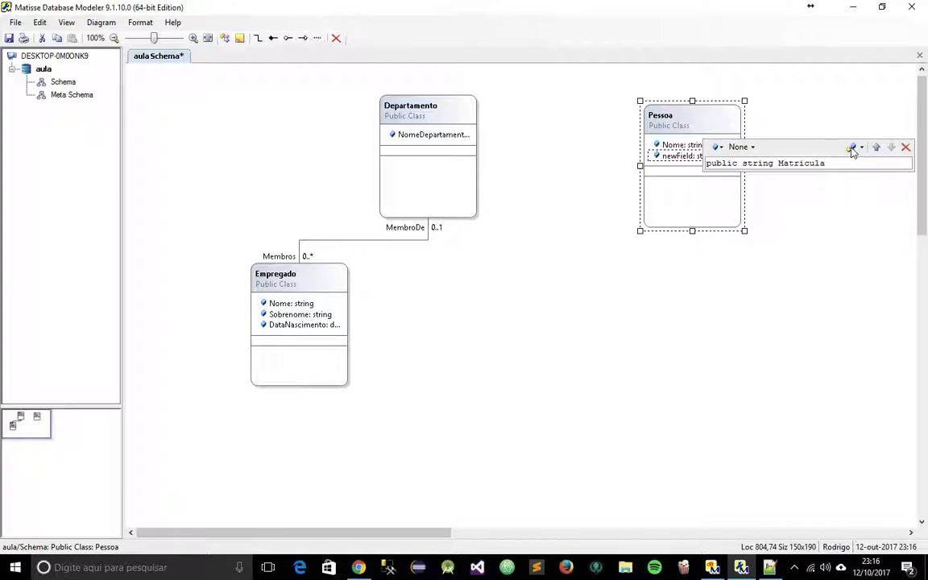
pyautogui.click(852, 149)
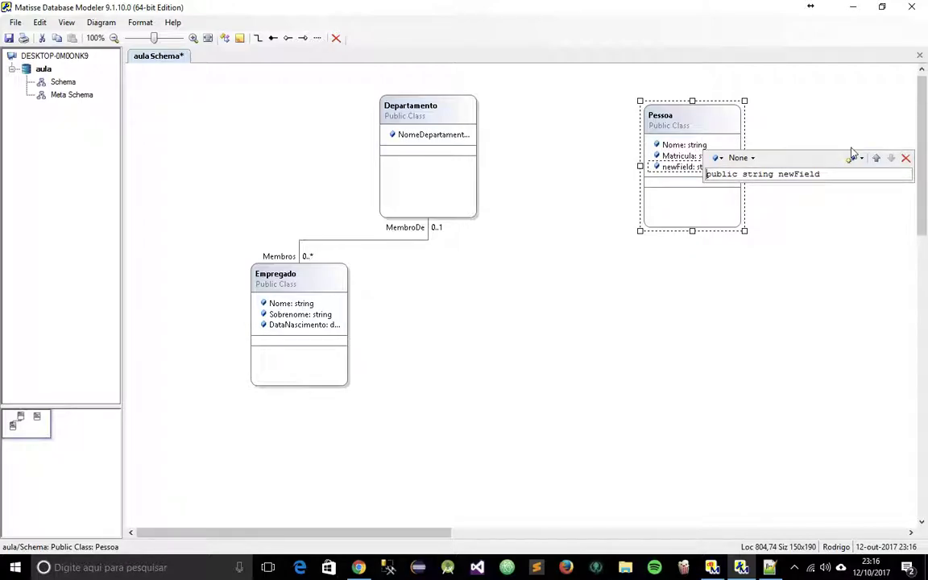
pyautogui.doubleClick(813, 174)
pyautogui.hotkey('shift', 'Delete')
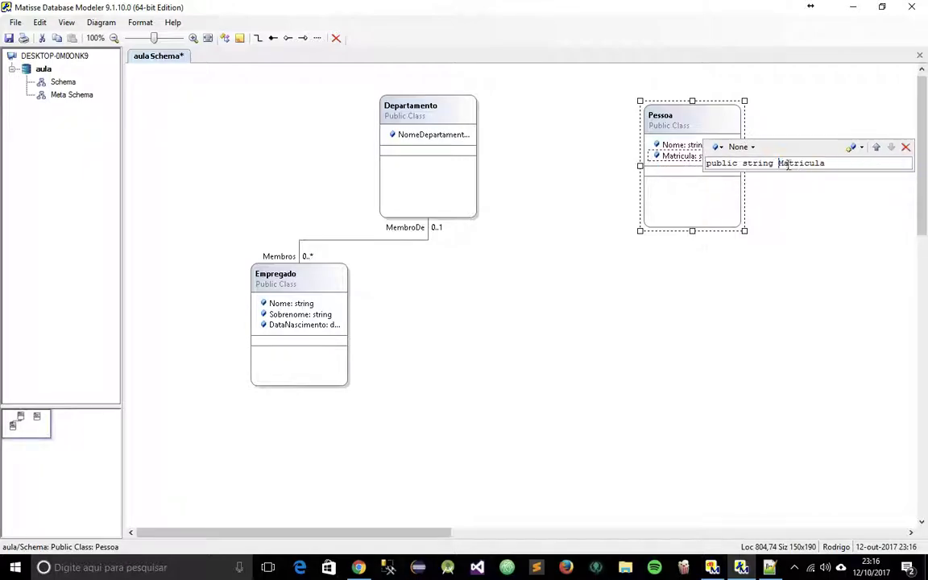
# Step: Change the type of the Matricula attribute in the Pessoa class to integer
pyautogui.doubleClick(755, 163)
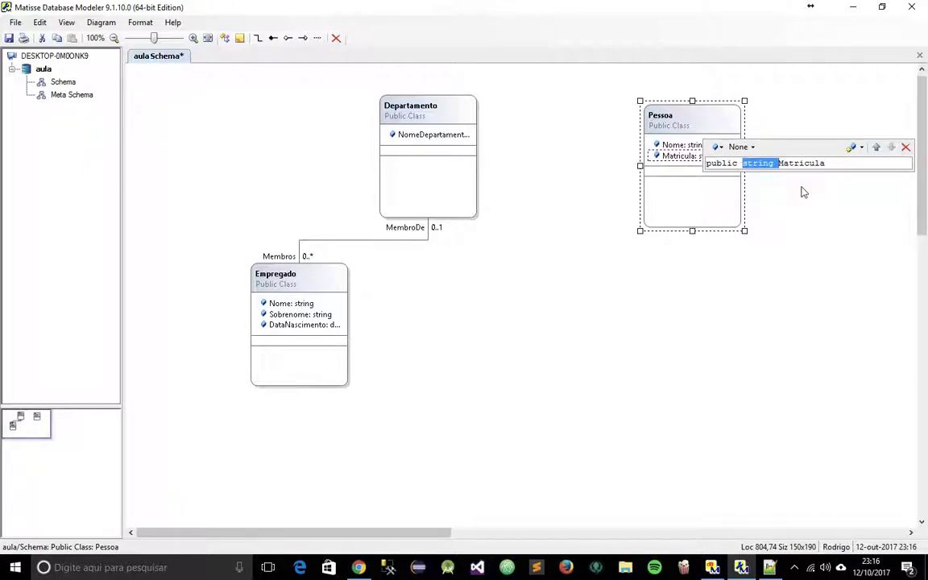
pyautogui.press('BackSpace')
pyautogui.write('i')
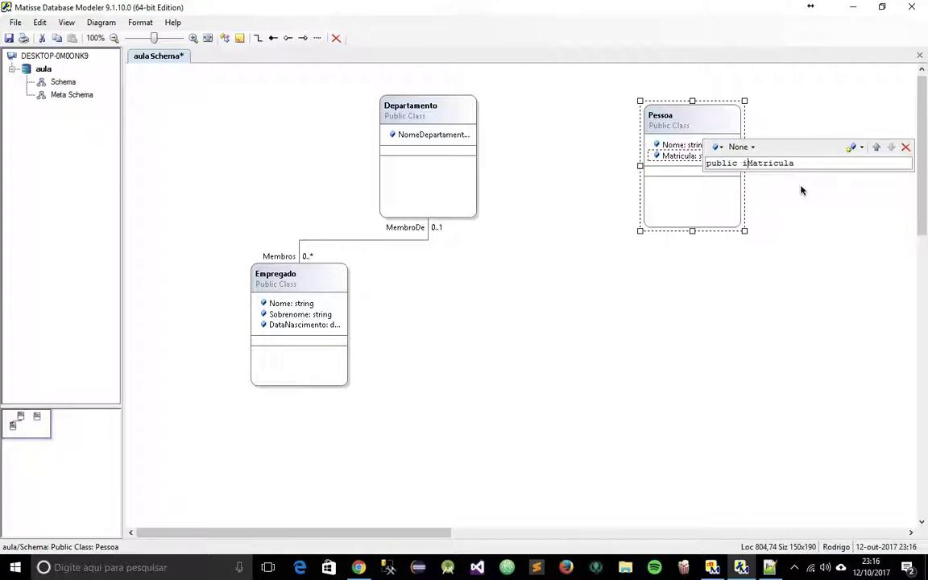
pyautogui.write('nteger')
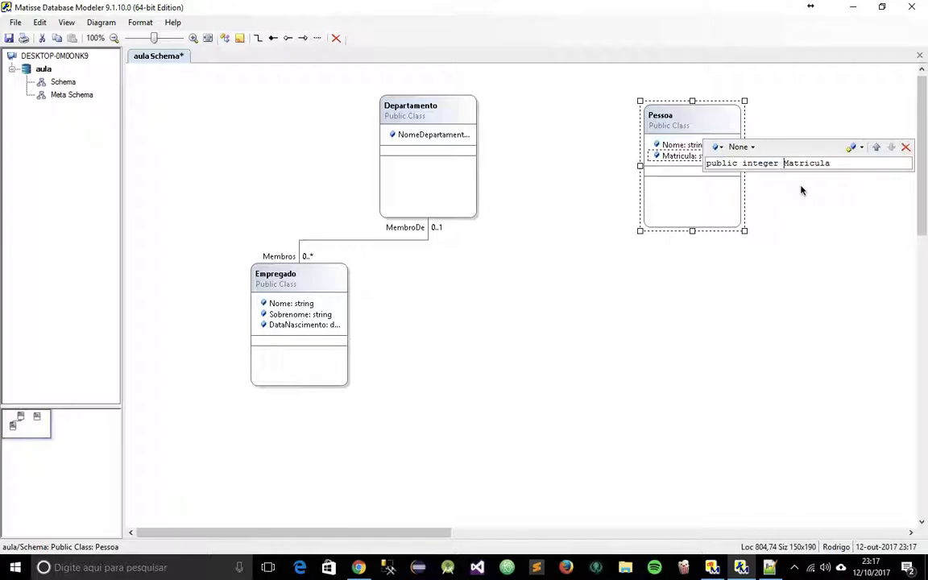
# Step: Add a public integer attribute named RG to the Pessoa class
pyautogui.click(852, 147)
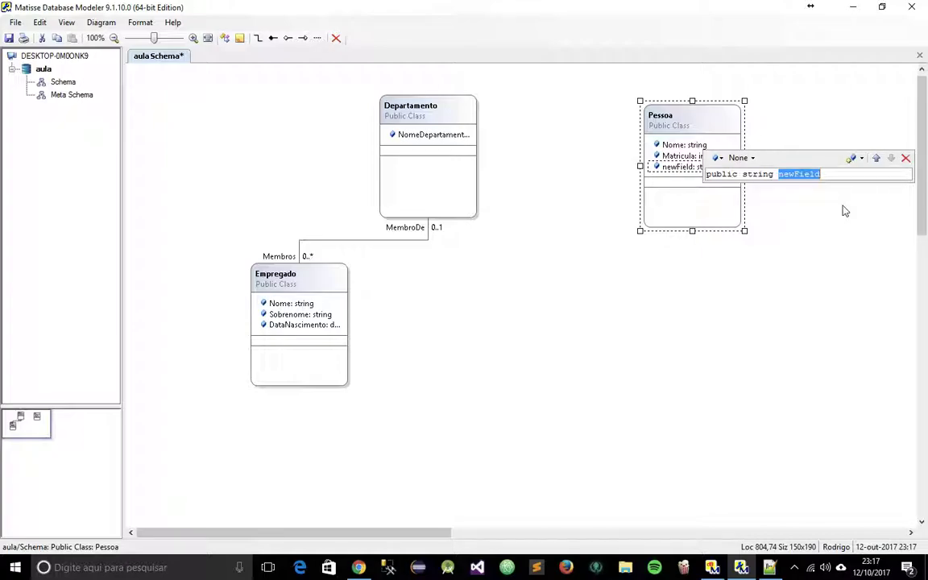
pyautogui.doubleClick(753, 175)
pyautogui.write('integer RG')
pyautogui.hotkey('shift', 'Right')
pyautogui.hotkey('shift', 'Right')
pyautogui.hotkey('shift', 'Right')
pyautogui.hotkey('shift', 'Right')
pyautogui.hotkey('shift', 'Right')
pyautogui.hotkey('shift', 'Right')
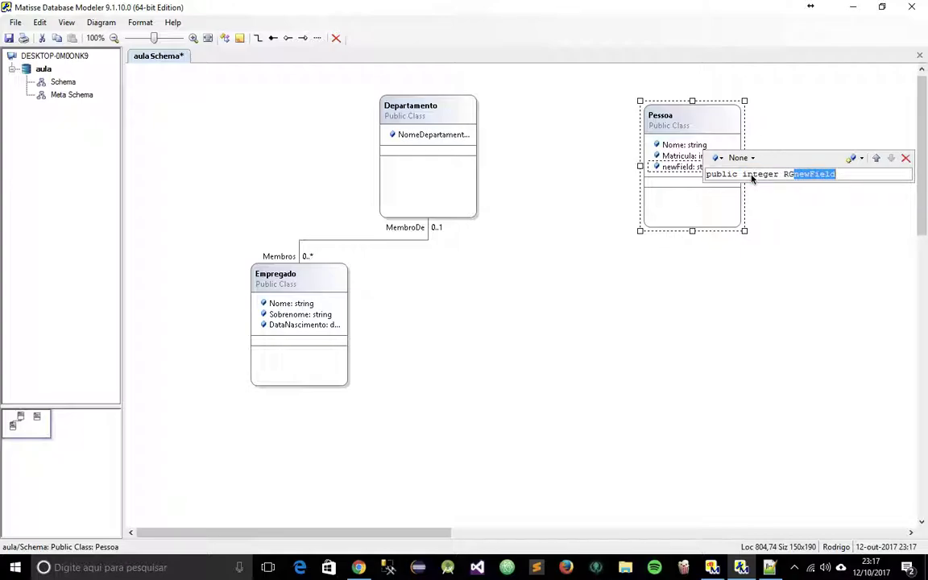
pyautogui.press('Delete')
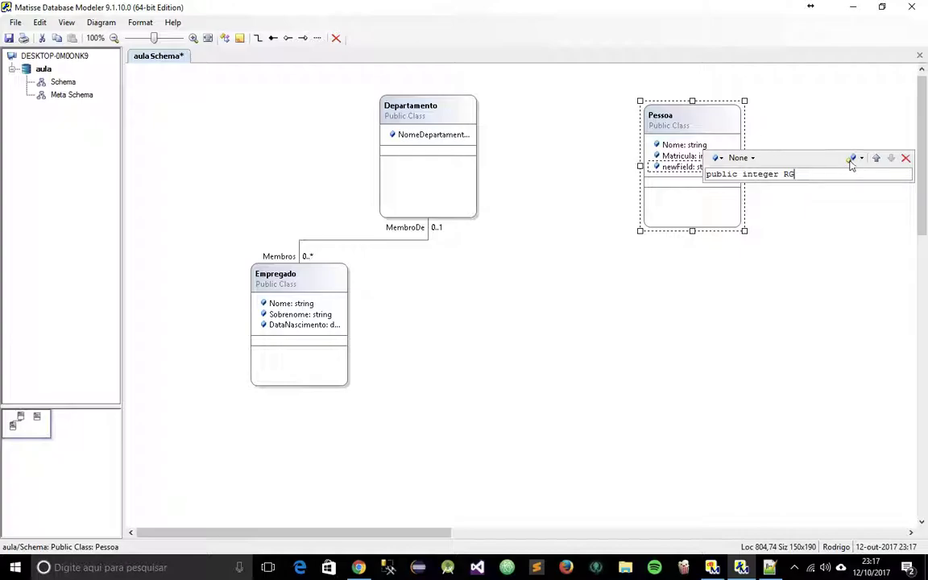
# Step: Add a public integer attribute named CPF to Pessoa and check the attribute list in Notepad++ before returning to the schema diagram
pyautogui.press('Return')
pyautogui.doubleClick(760, 184)
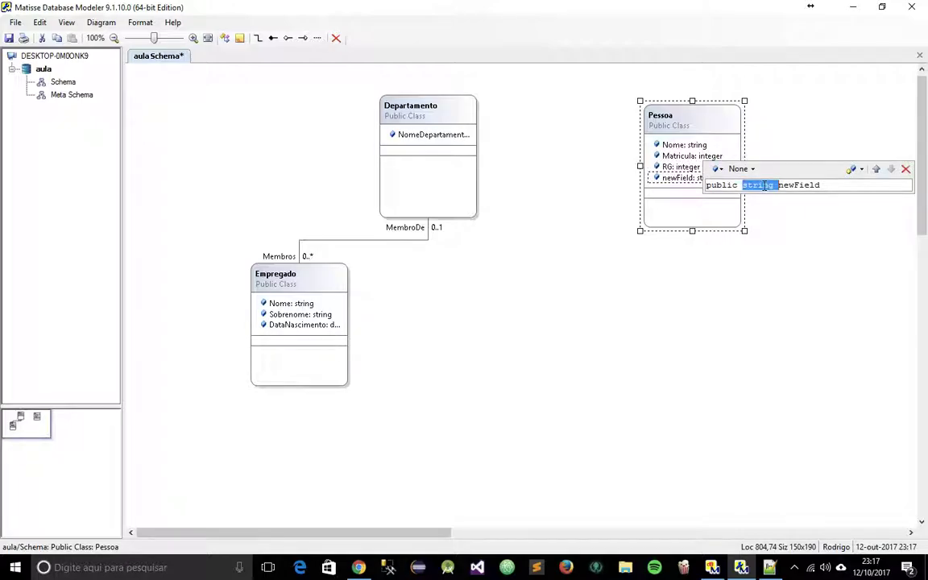
pyautogui.write('integer CPF')
pyautogui.hotkey('shift', 'Right')
pyautogui.hotkey('shift', 'Right')
pyautogui.hotkey('shift', 'Right')
pyautogui.hotkey('shift', 'Right')
pyautogui.hotkey('shift', 'Right')
pyautogui.hotkey('shift', 'Right')
pyautogui.press('Delete')
pyautogui.click(771, 567)
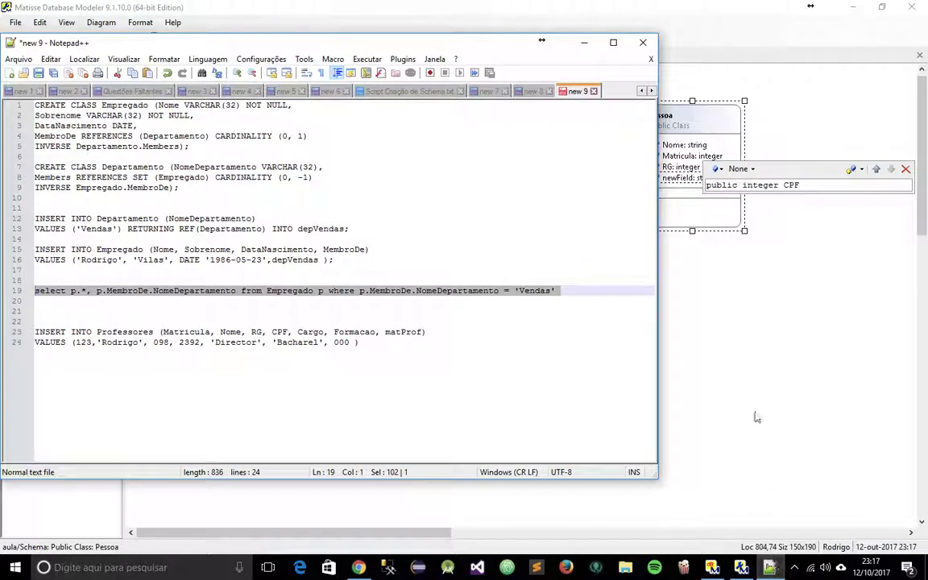
pyautogui.click(744, 367)
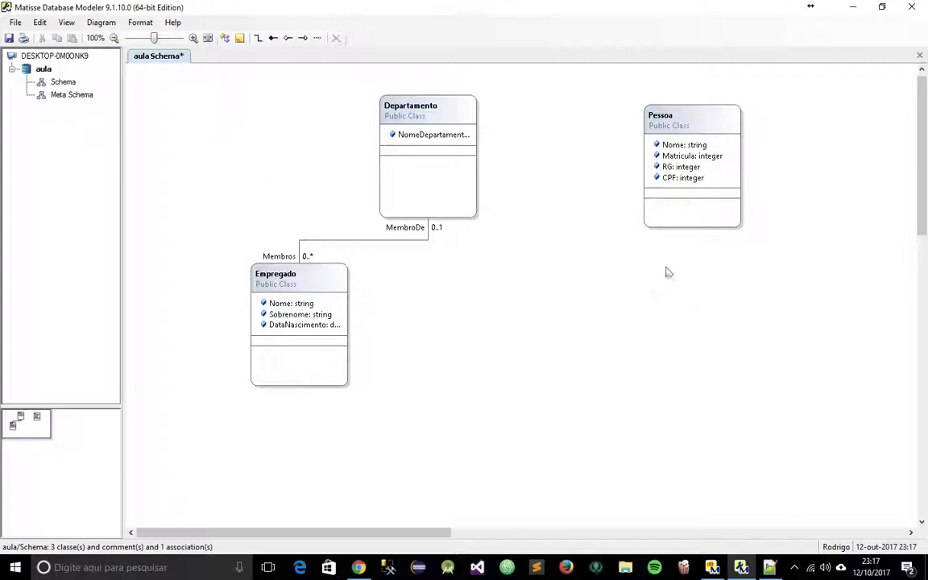
# Step: Add a class named Professor to the aula schema diagram, below and slightly left of Pessoa
pyautogui.click(225, 40)
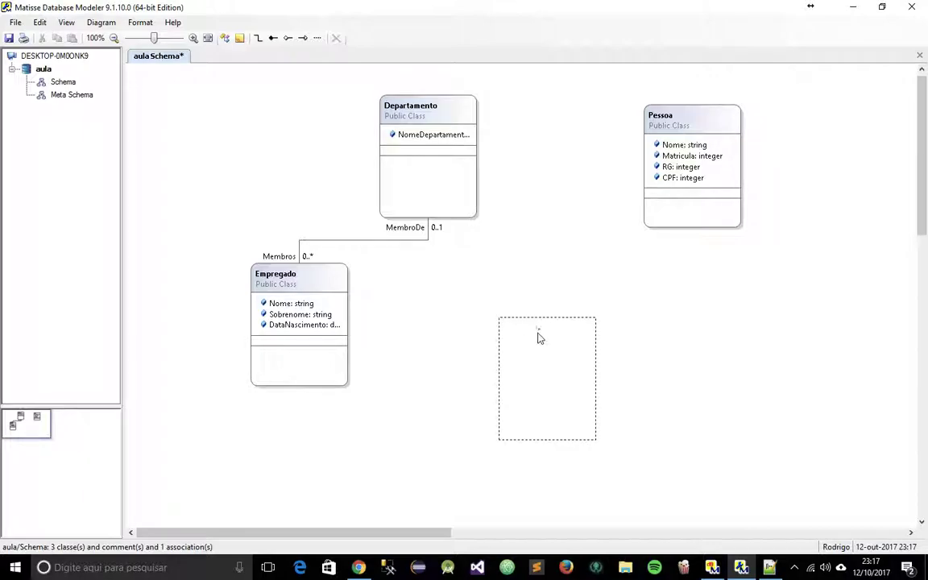
pyautogui.click(637, 365)
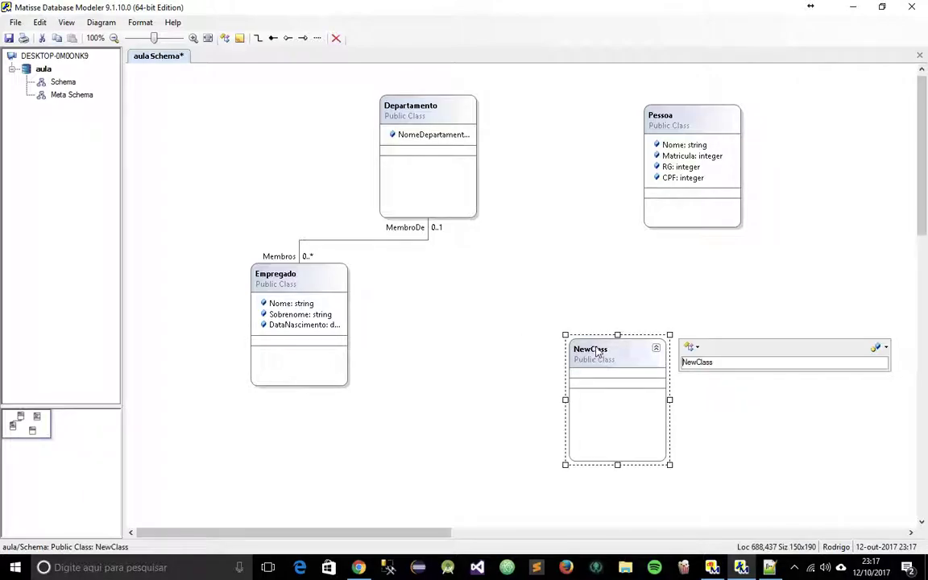
pyautogui.doubleClick(698, 362)
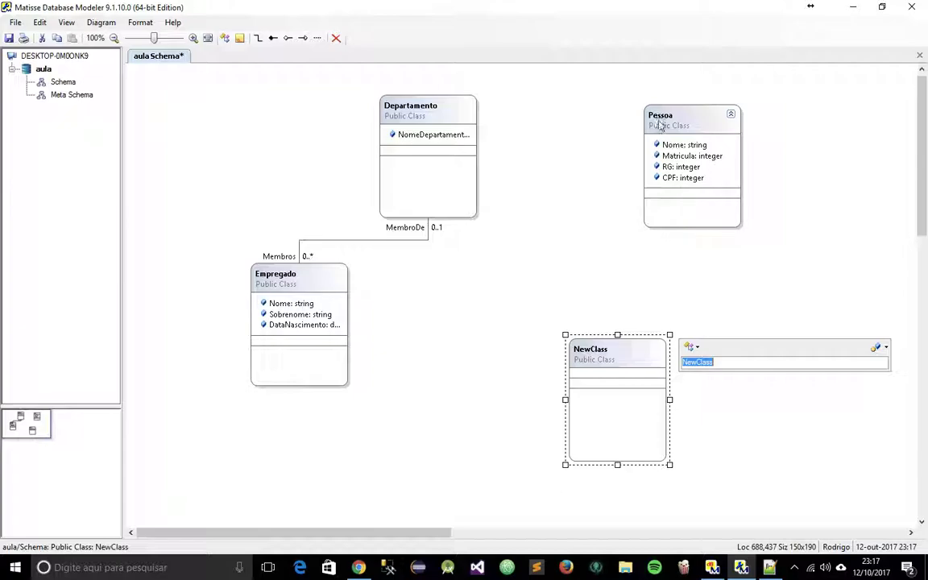
pyautogui.click(725, 363)
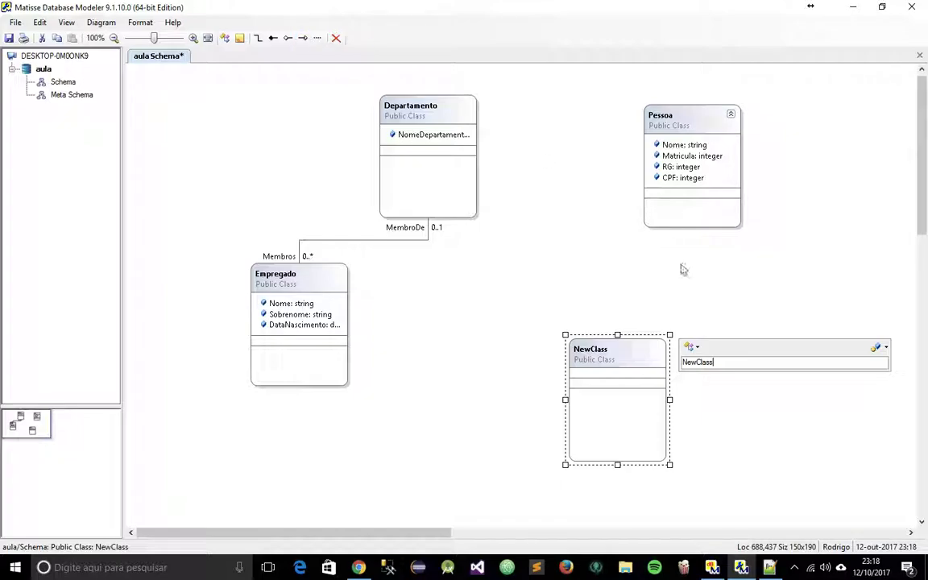
pyautogui.doubleClick(703, 364)
pyautogui.write('Professor')
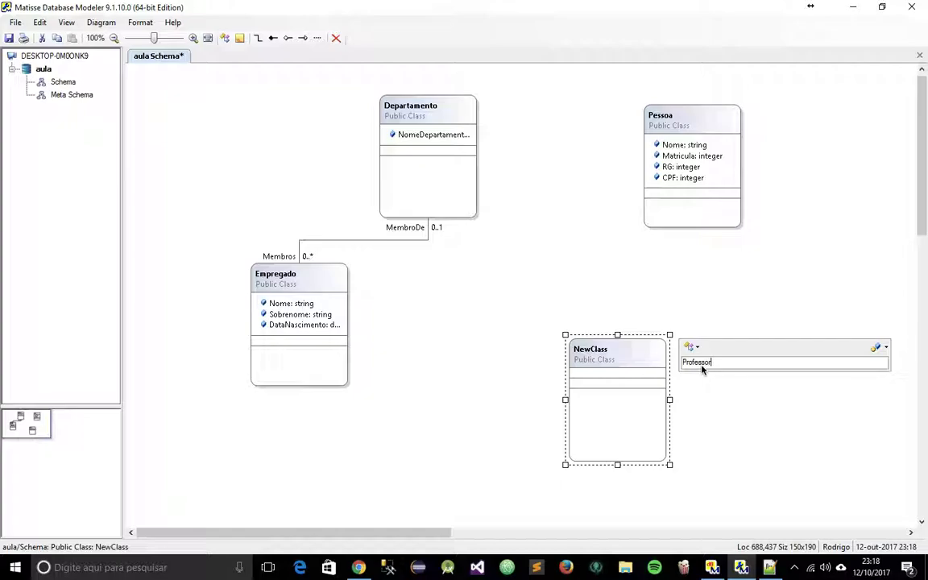
# Step: Add a public string attribute to Professor, using the name Cargo copied from the Professores INSERT statement in Notepad++
pyautogui.click(876, 347)
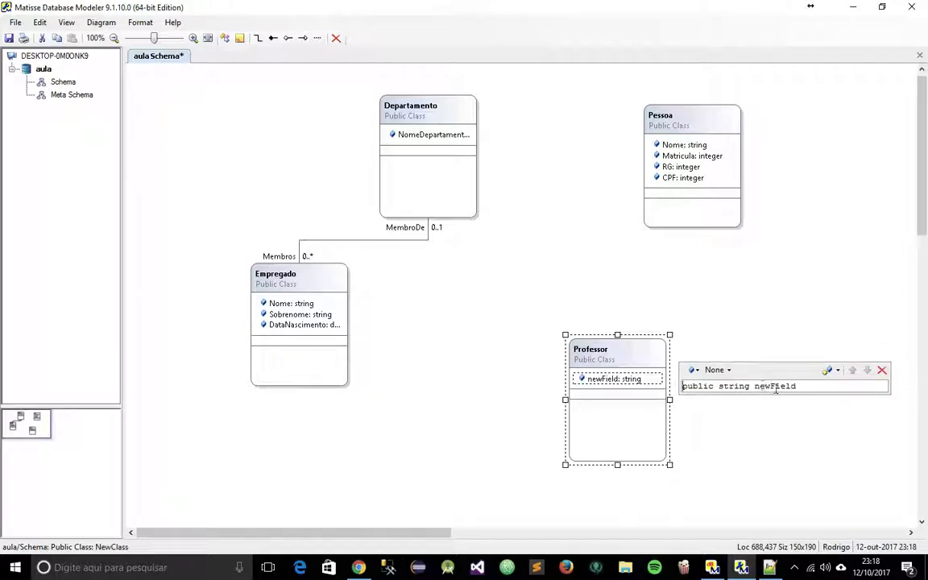
pyautogui.click(769, 569)
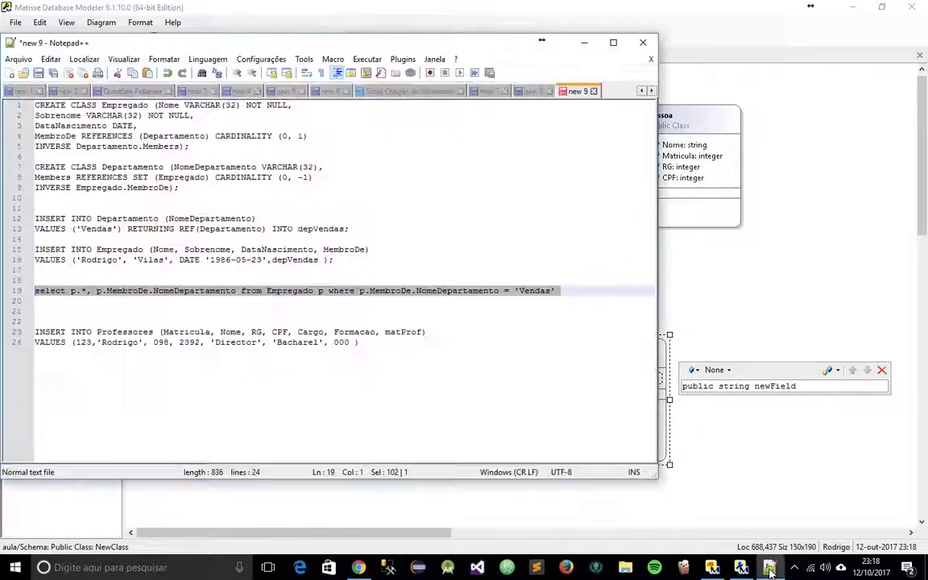
pyautogui.doubleClick(309, 332)
pyautogui.hotkey('ctrl', 'c')
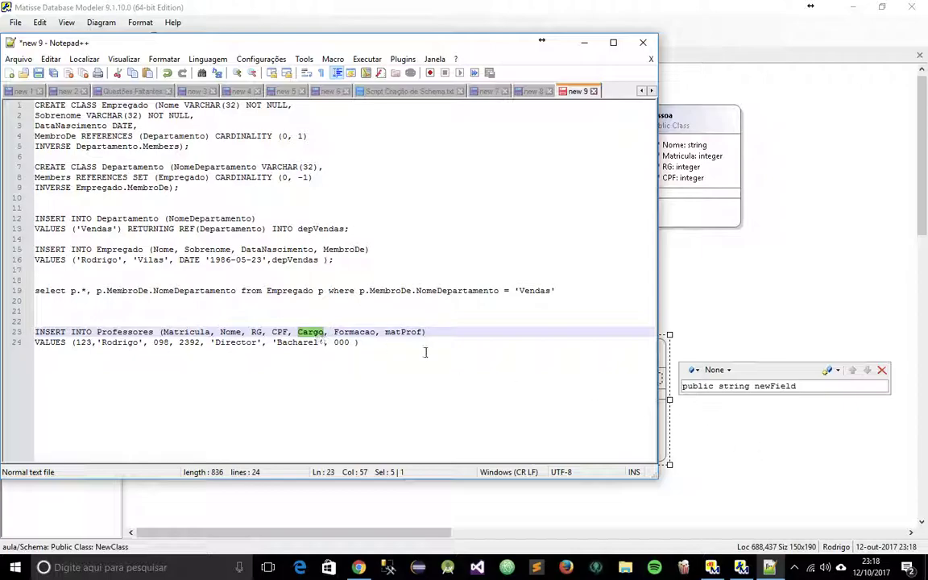
pyautogui.moveTo(818, 386); pyautogui.dragTo(755, 386)
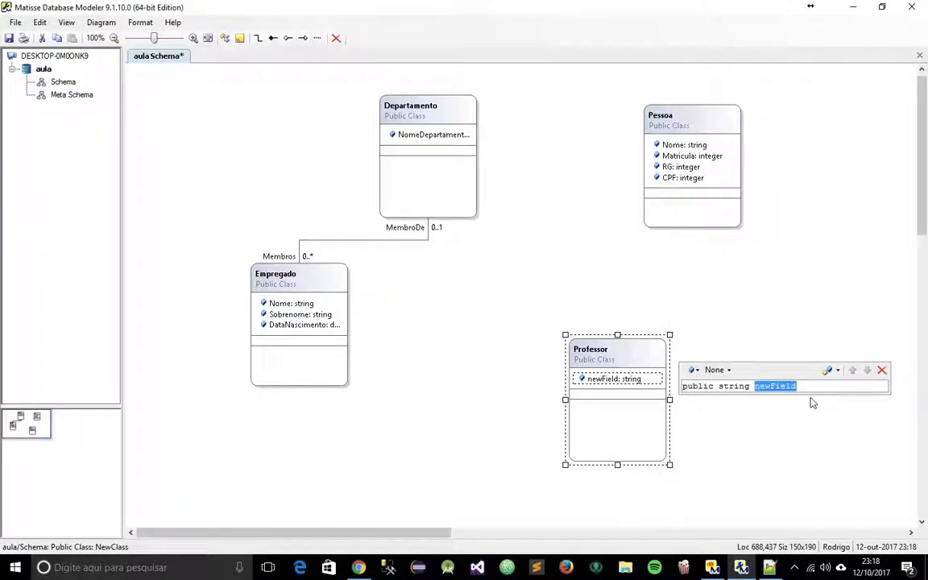
pyautogui.hotkey('ctrl', 'v')
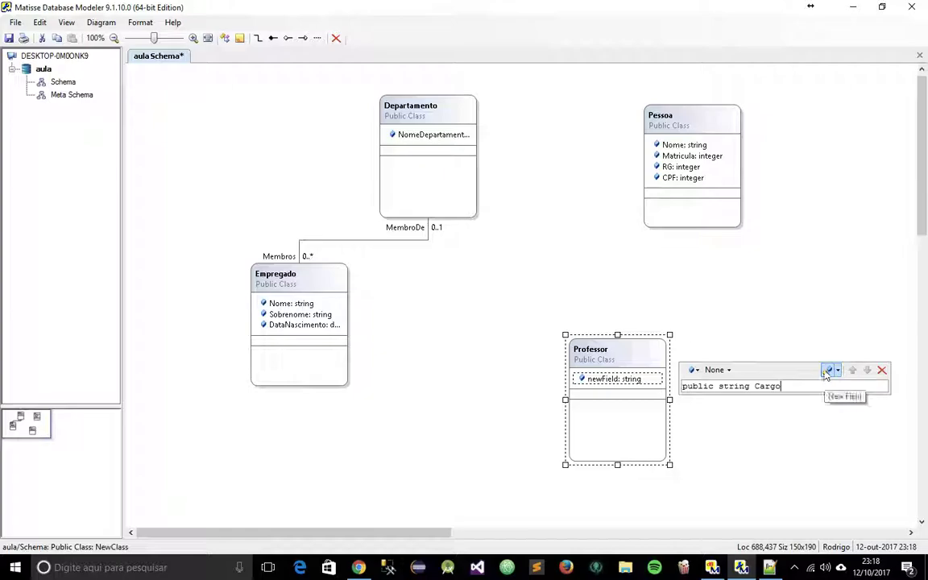
# Step: Add a second public string attribute to Professor, using the name Formacao copied from the same INSERT statement in Notepad++
pyautogui.click(828, 371)
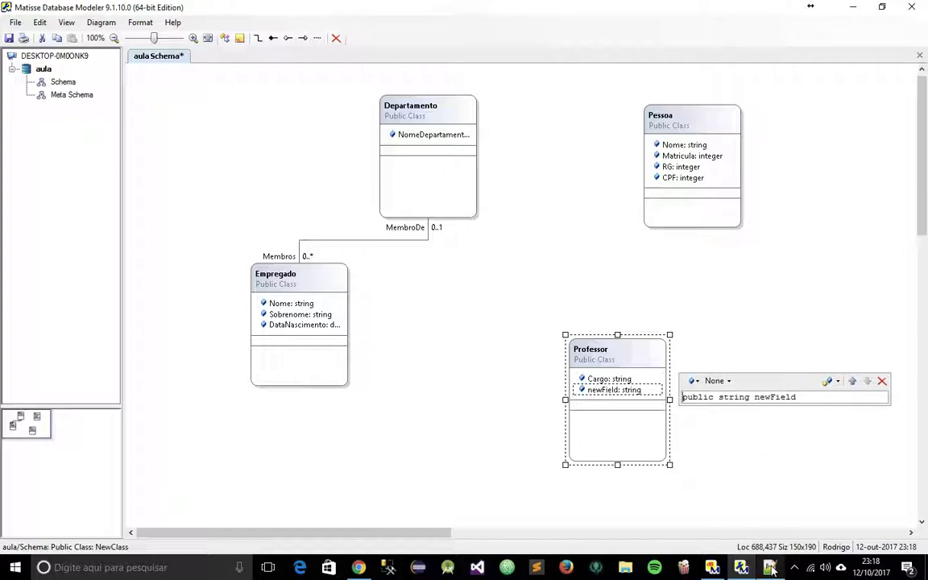
pyautogui.hotkey('alt', 'Tab')
pyautogui.hotkey('ctrl', 'Right')
pyautogui.hotkey('ctrl', 'shift', 'Right')
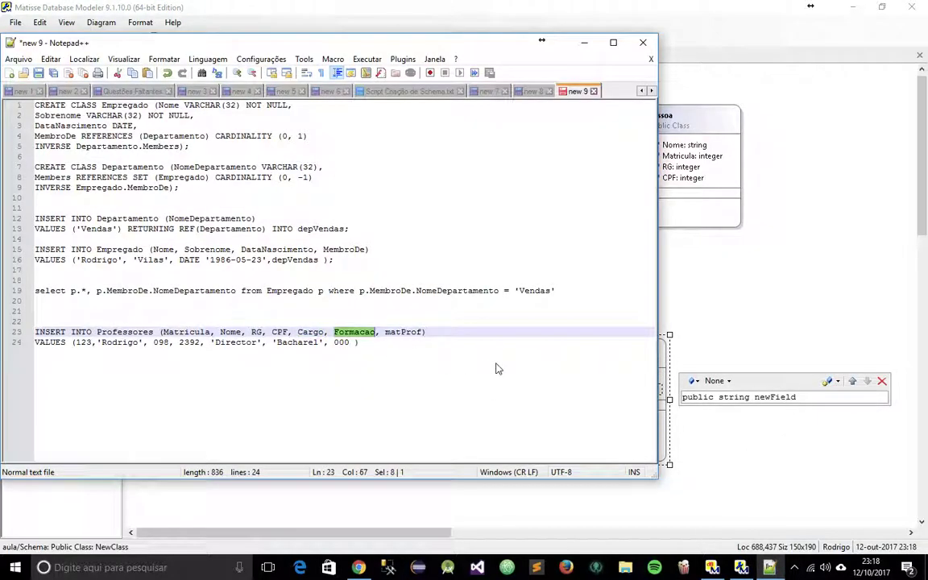
pyautogui.hotkey('ctrl', 'c')
pyautogui.hotkey('alt', 'Tab')
pyautogui.hotkey('ctrl', 'v')
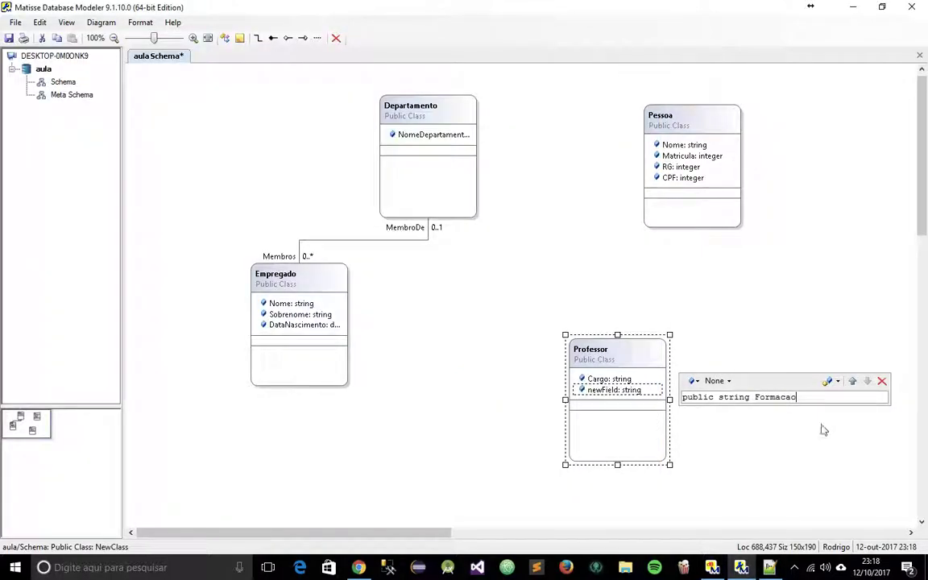
# Step: Add a public integer attribute to Professor, using the name matProf from the INSERT statement in Notepad++
pyautogui.click(834, 384)
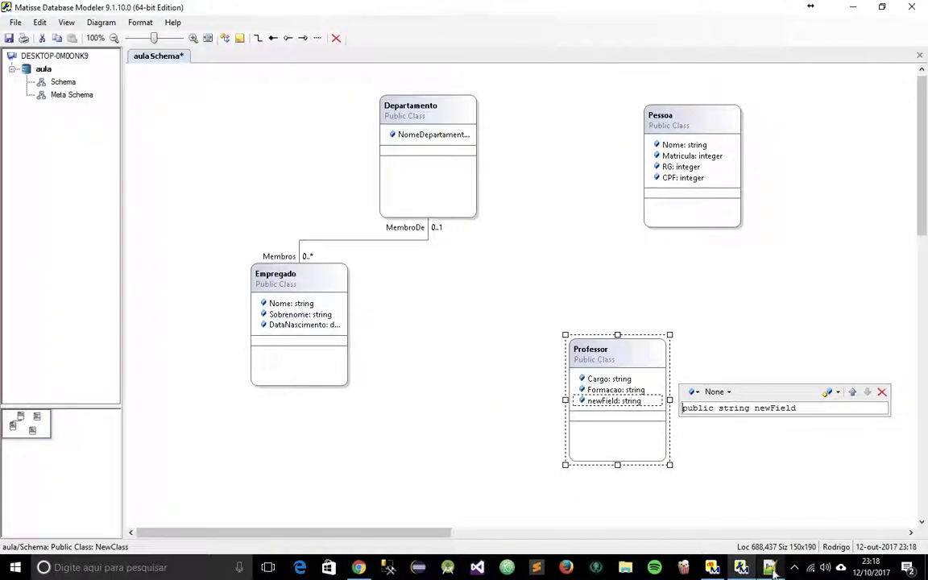
pyautogui.hotkey('alt', 'Tab')
pyautogui.doubleClick(419, 332)
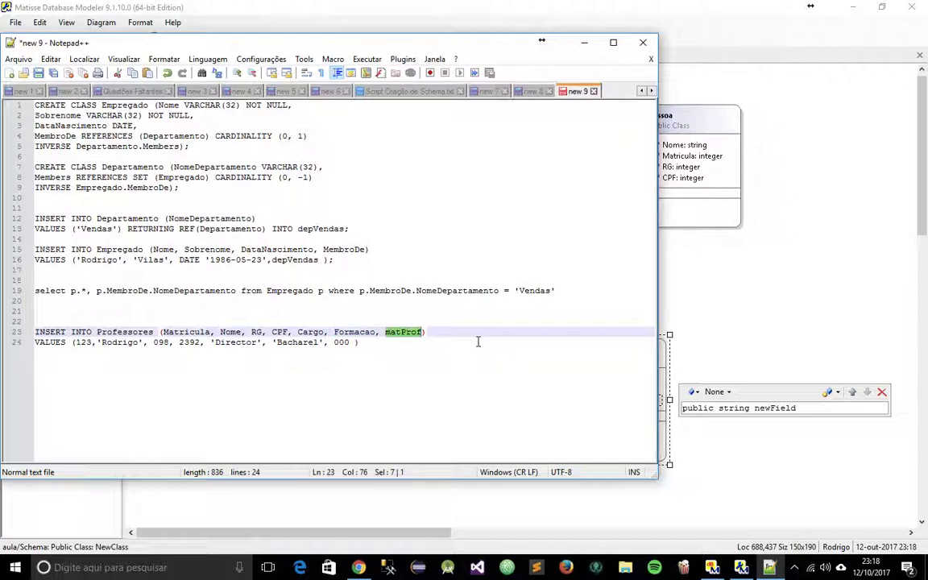
pyautogui.doubleClick(722, 408)
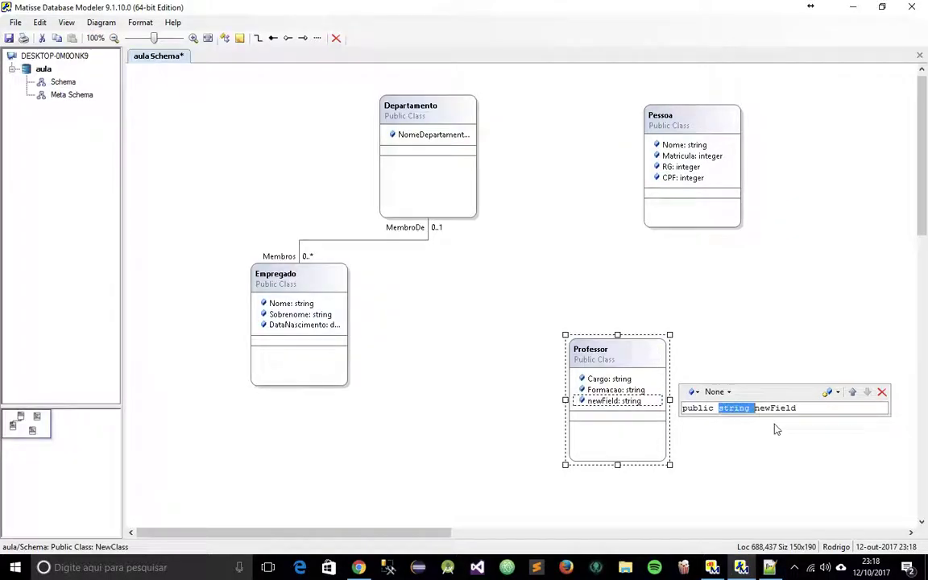
pyautogui.write('integer')
pyautogui.hotkey('shift', 'Right')
pyautogui.hotkey('shift', 'Right')
pyautogui.hotkey('shift', 'Right')
pyautogui.hotkey('shift', 'Right')
pyautogui.hotkey('shift', 'Right')
pyautogui.hotkey('shift', 'Right')
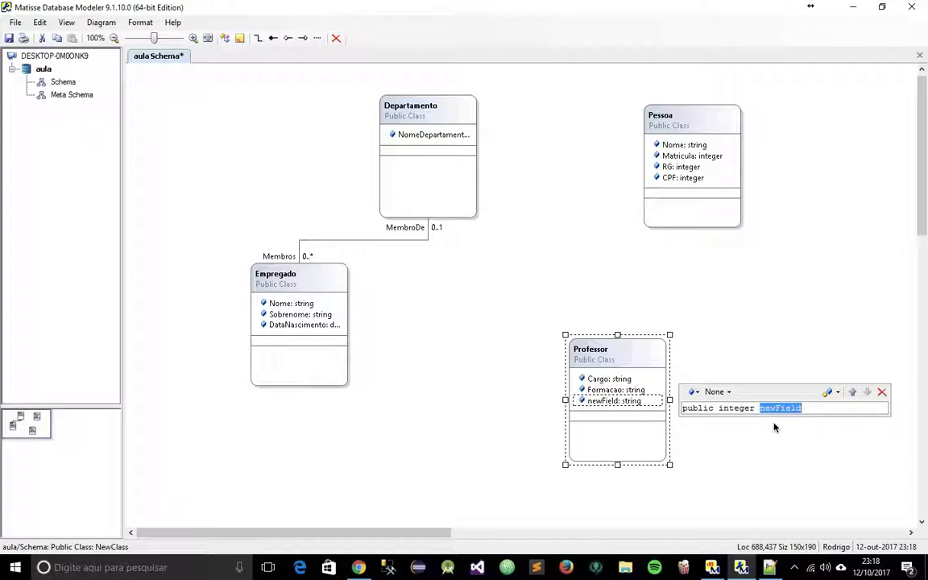
pyautogui.write('Salario')
pyautogui.click(829, 392)
pyautogui.click(802, 352)
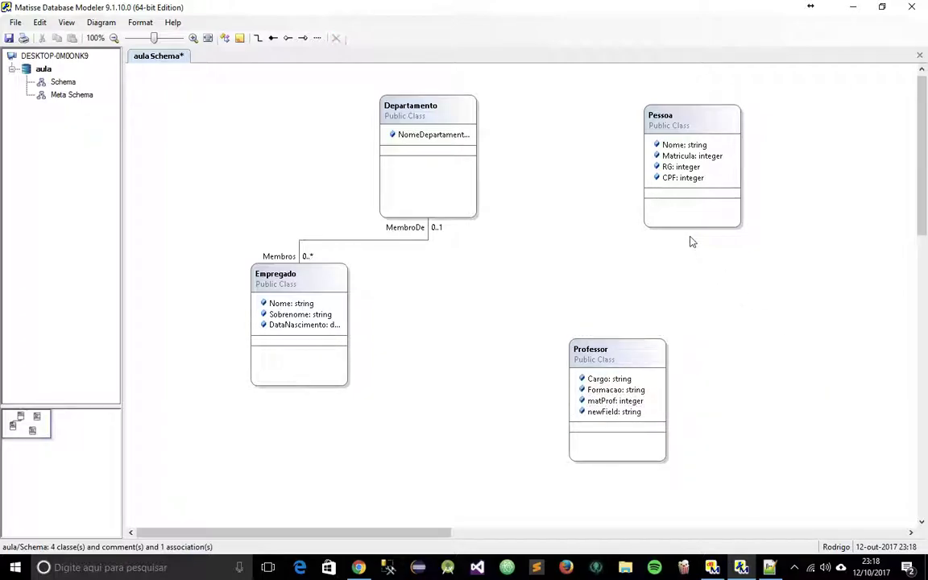
# Step: Open the member editor of the Pessoa class and add a public index named PMatricula
pyautogui.scroll(-1, 694, 194)
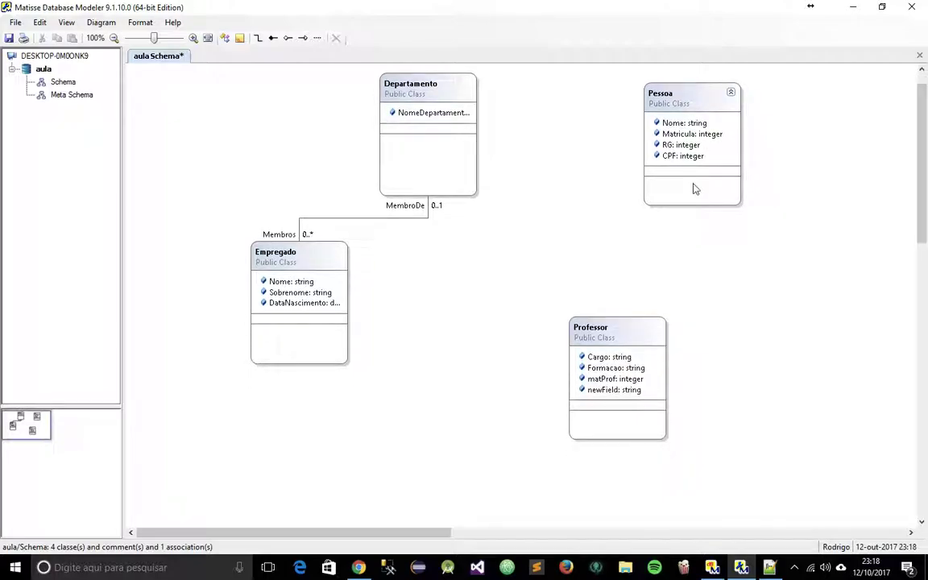
pyautogui.rightClick(697, 188)
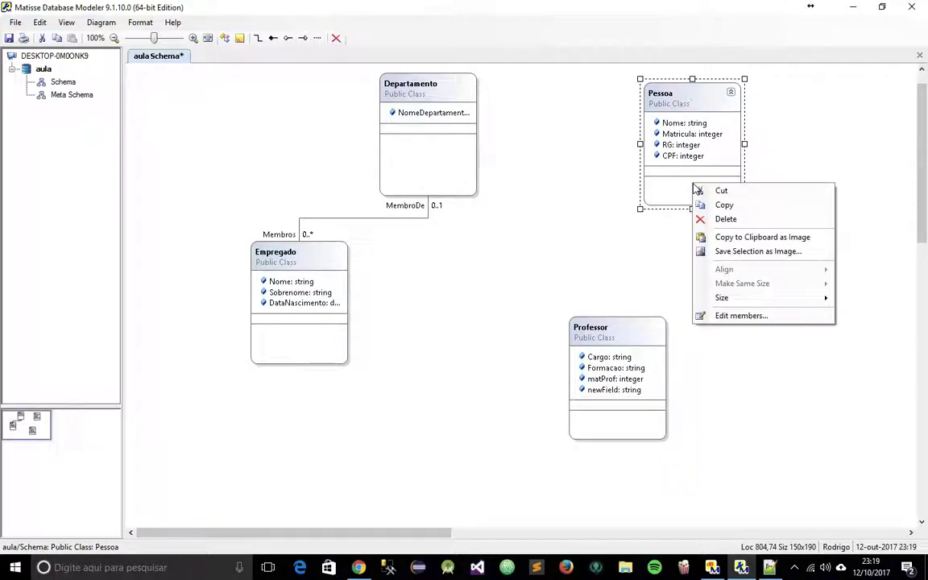
pyautogui.click(758, 316)
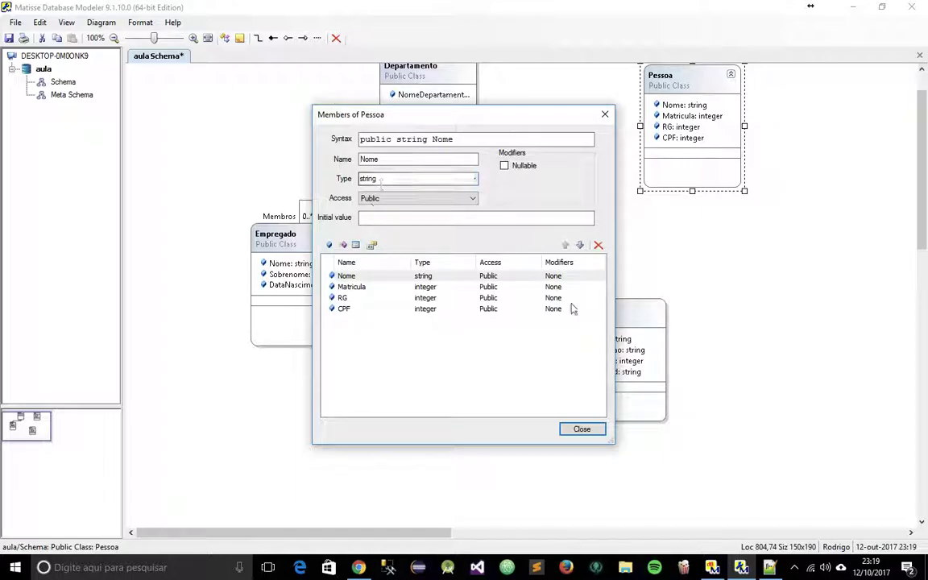
pyautogui.click(356, 245)
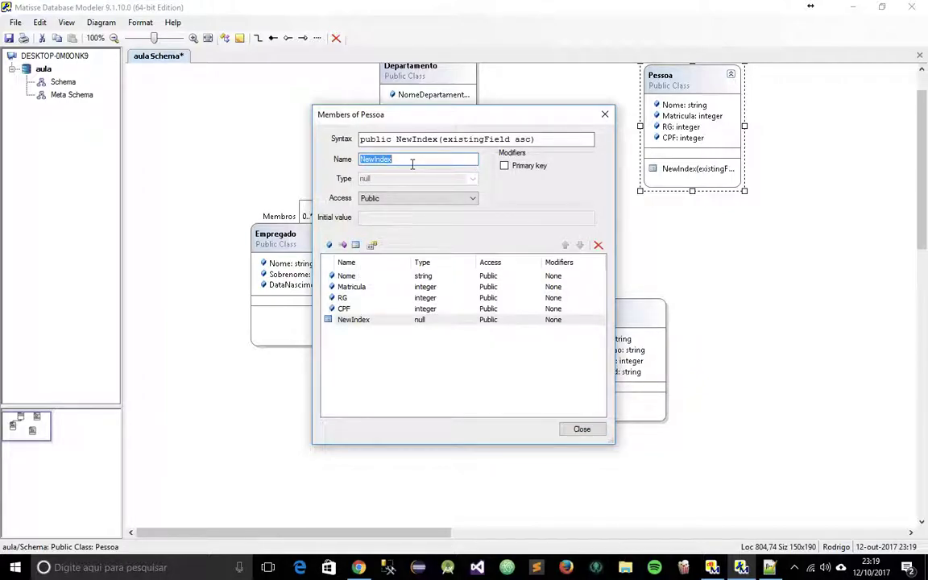
pyautogui.write('PM')
pyautogui.tripleClick(447, 139)
pyautogui.press('BackSpace')
pyautogui.press('Return')
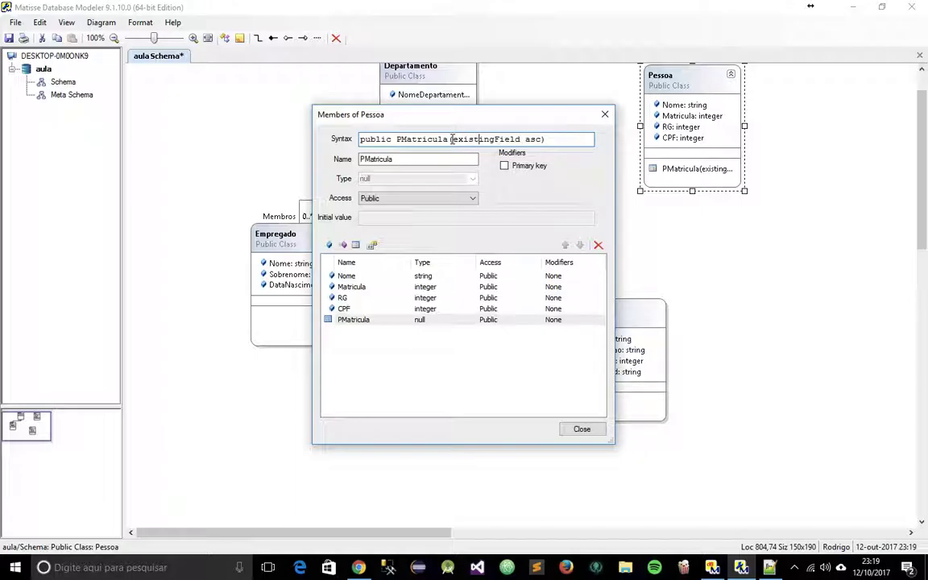
# Step: Set the indexed field of PMatricula to matricula in ascending order and make the index a primary key
pyautogui.doubleClick(472, 140)
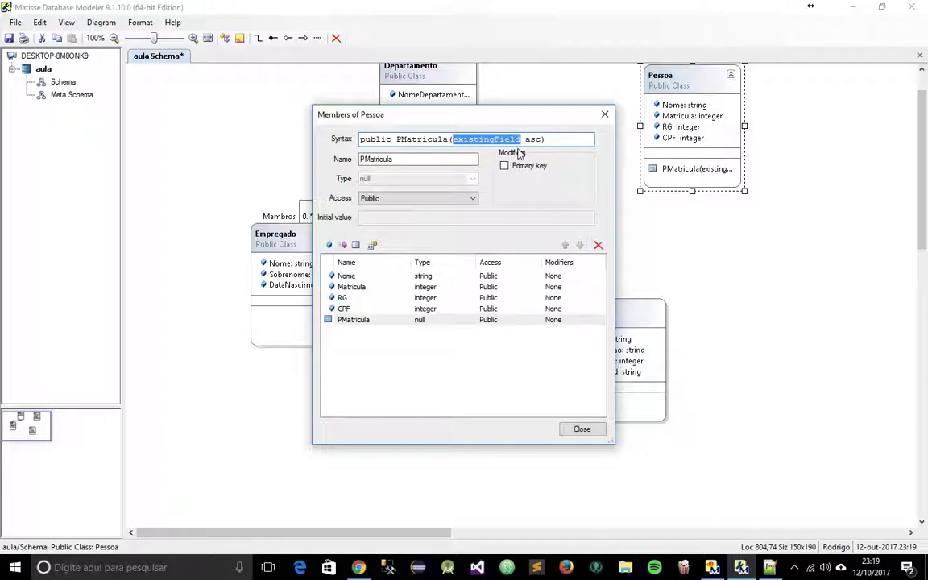
pyautogui.write('matricula')
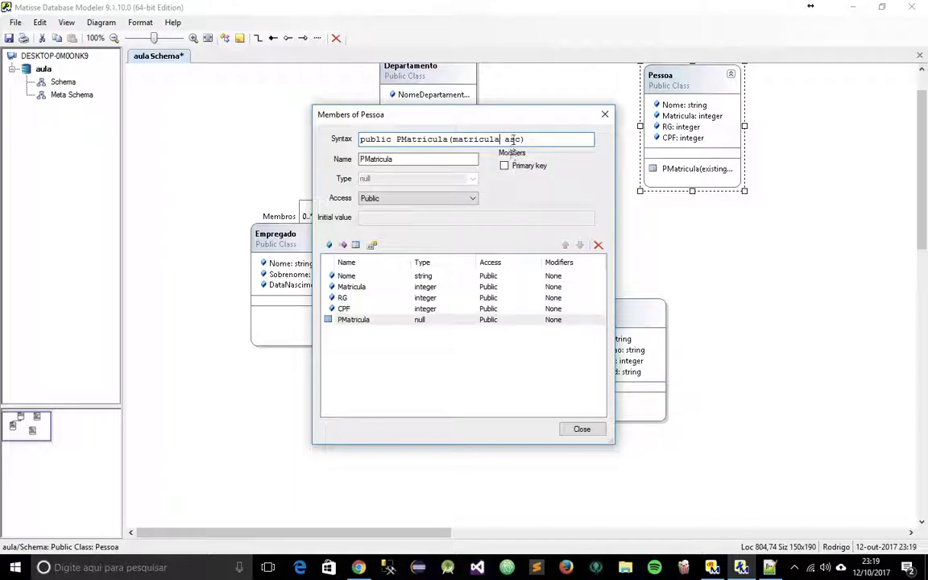
pyautogui.click(506, 166)
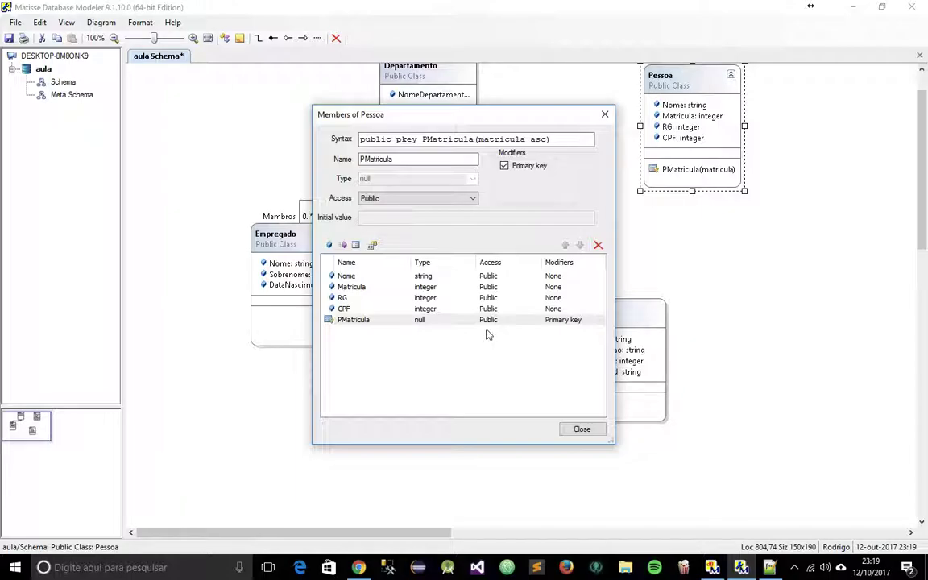
# Step: Close the member editor of Pessoa and delete the unused newField attribute from the Professor class
pyautogui.click(591, 432)
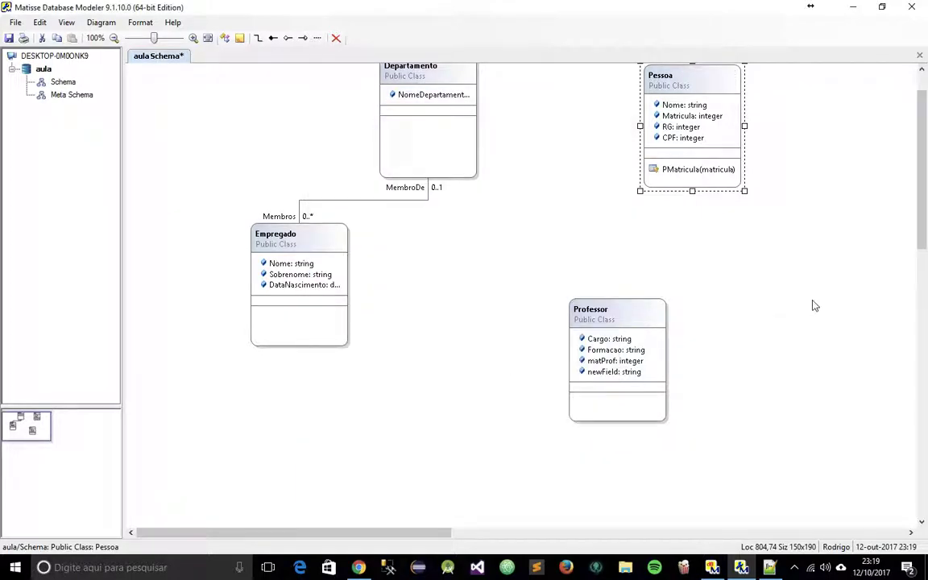
pyautogui.click(610, 408)
pyautogui.click(620, 375)
pyautogui.rightClick(619, 375)
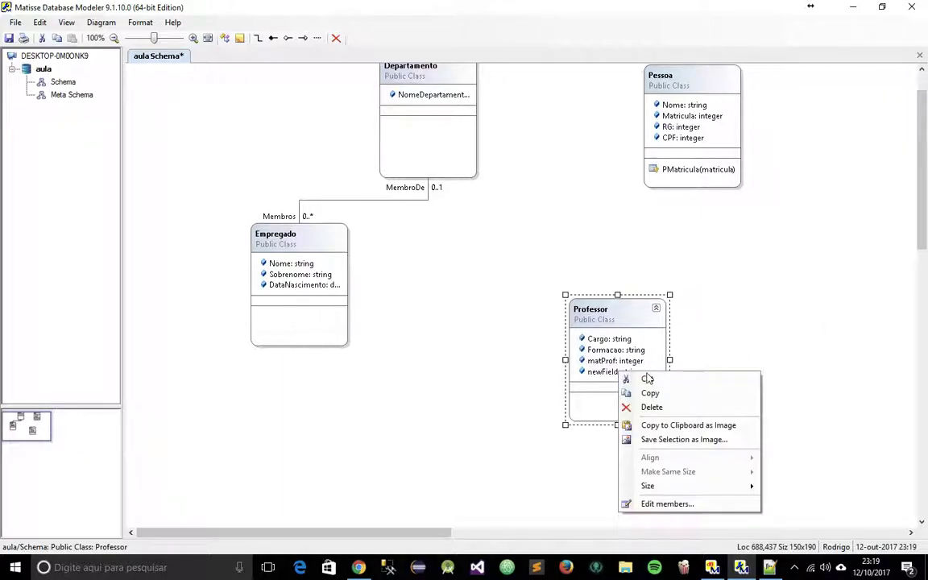
pyautogui.click(598, 375)
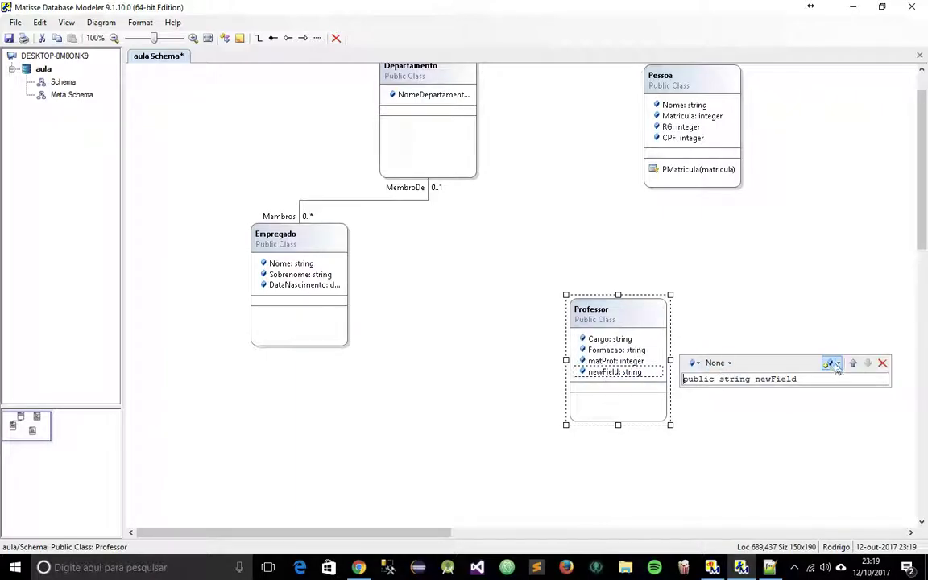
pyautogui.click(884, 364)
pyautogui.click(689, 421)
# Step: Open the member editor of the Professor class and add a public index named PmatProf
pyautogui.rightClick(626, 390)
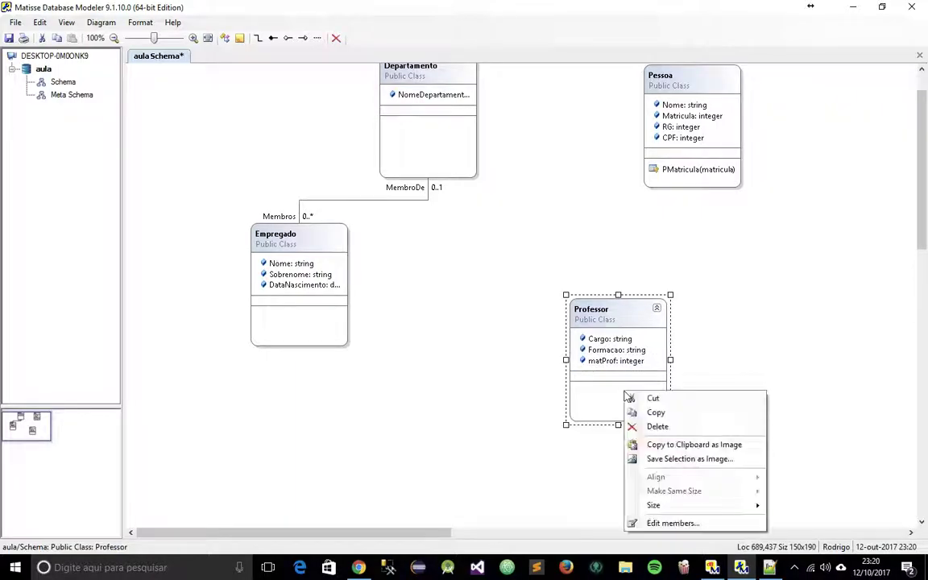
pyautogui.click(677, 523)
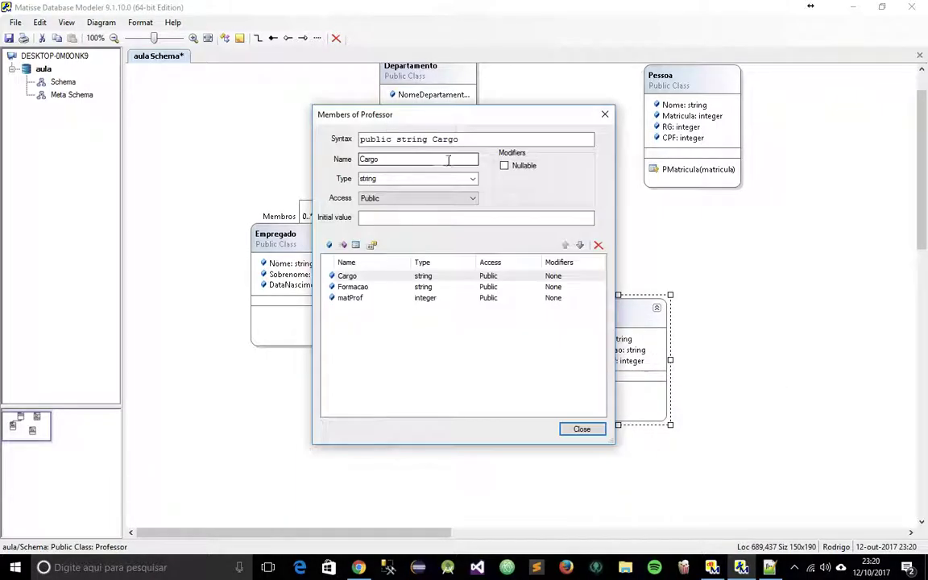
pyautogui.click(355, 244)
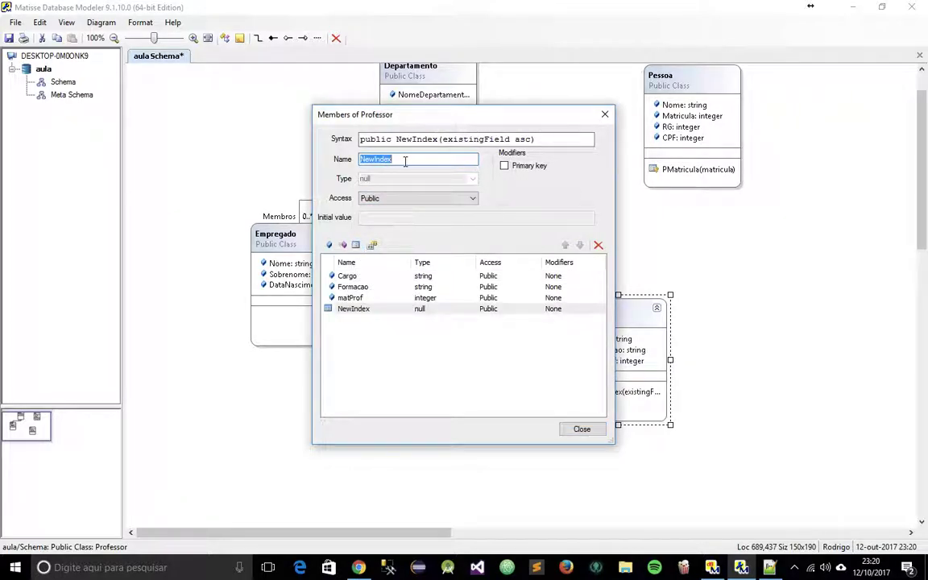
pyautogui.write('PmatProf')
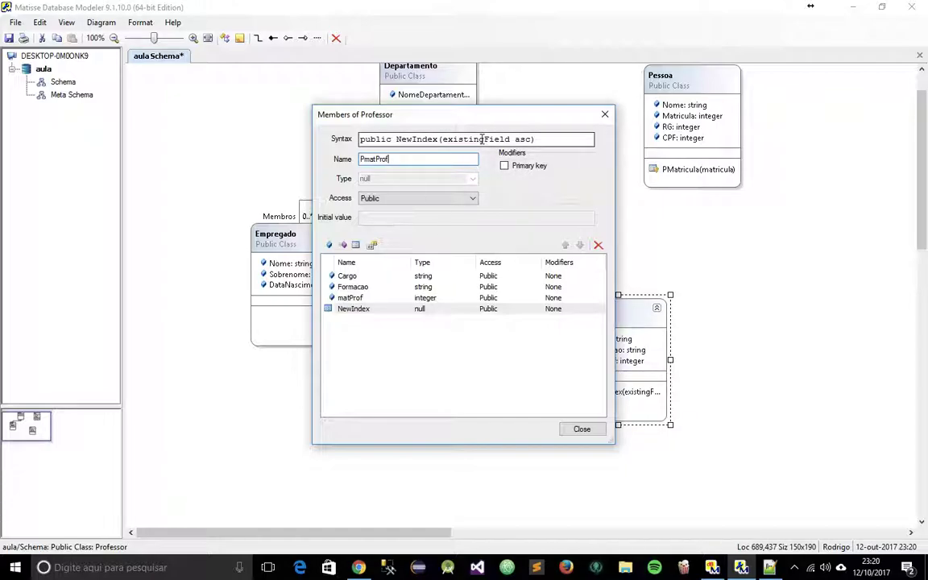
pyautogui.press('Return')
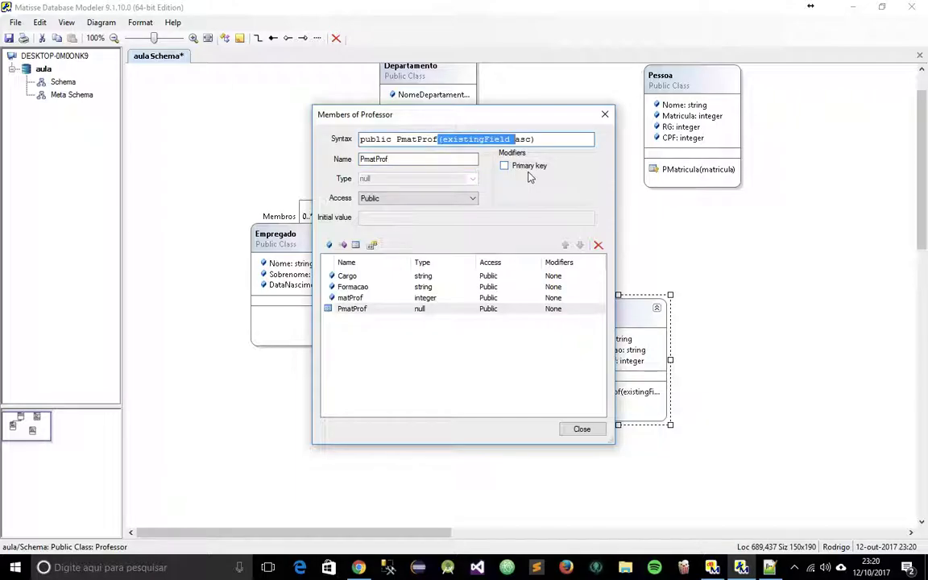
# Step: Set the indexed field of PmatProf to matProf in ascending order, make the index a primary key, and close the member editor
pyautogui.hotkey('shift', 'Left')
pyautogui.hotkey('shift', 'Left')
pyautogui.hotkey('shift', 'Left')
pyautogui.hotkey('shift', 'Left')
pyautogui.hotkey('shift', 'Left')
pyautogui.hotkey('shift', 'Left')
pyautogui.hotkey('shift', 'Left')
pyautogui.hotkey('shift', 'Left')
pyautogui.hotkey('shift', 'Left')
pyautogui.hotkey('shift', 'Left')
pyautogui.hotkey('shift', 'Left')
pyautogui.hotkey('shift', 'Left')
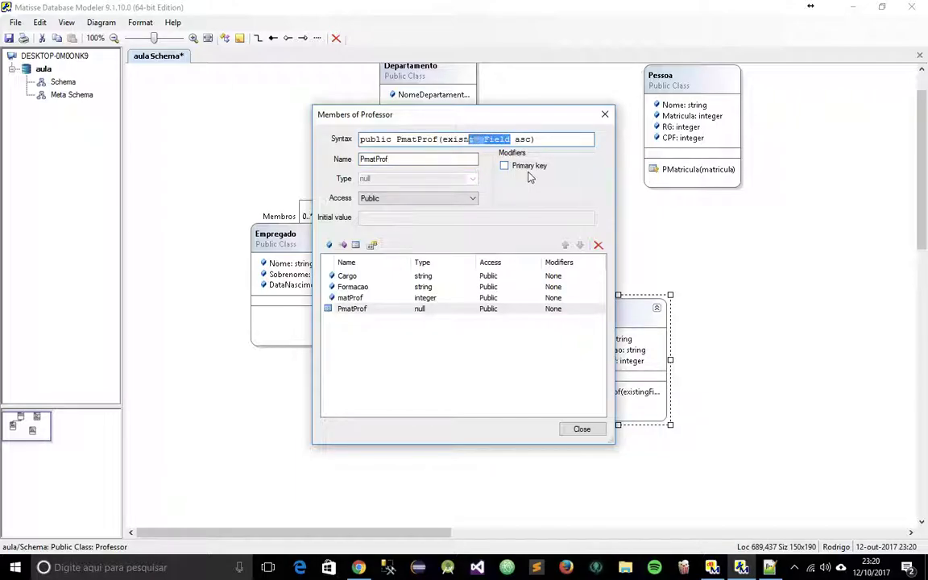
pyautogui.write('matProf')
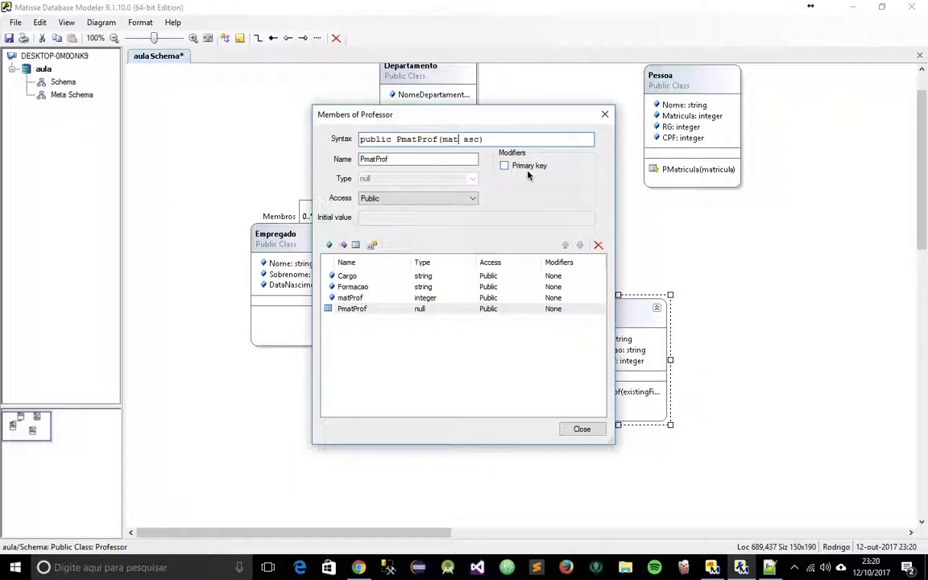
pyautogui.click(503, 166)
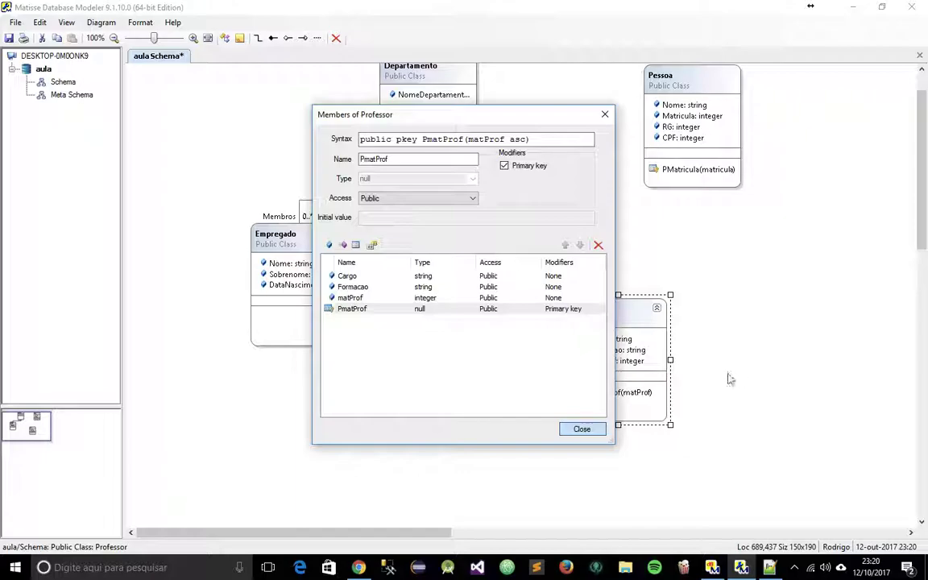
pyautogui.click(589, 428)
pyautogui.click(815, 321)
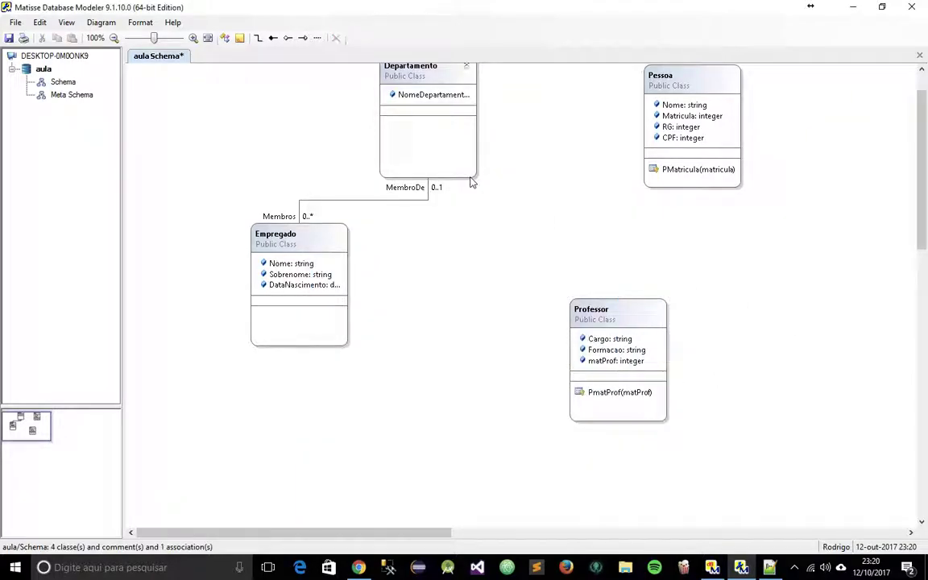
# Step: Draw an inheritance link from Professor to Pessoa in the diagram and save the aula schema
pyautogui.click(645, 365)
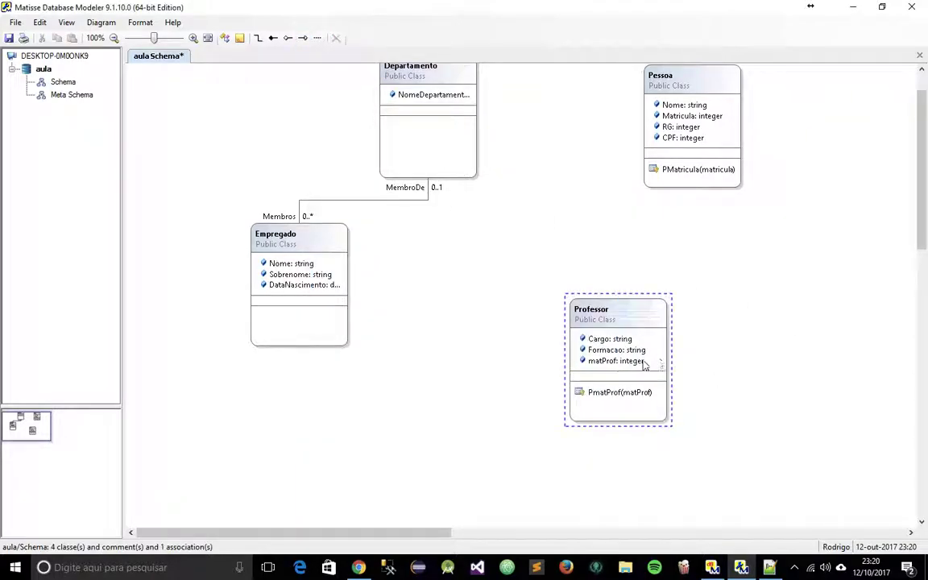
pyautogui.moveTo(635, 365); pyautogui.dragTo(684, 155)
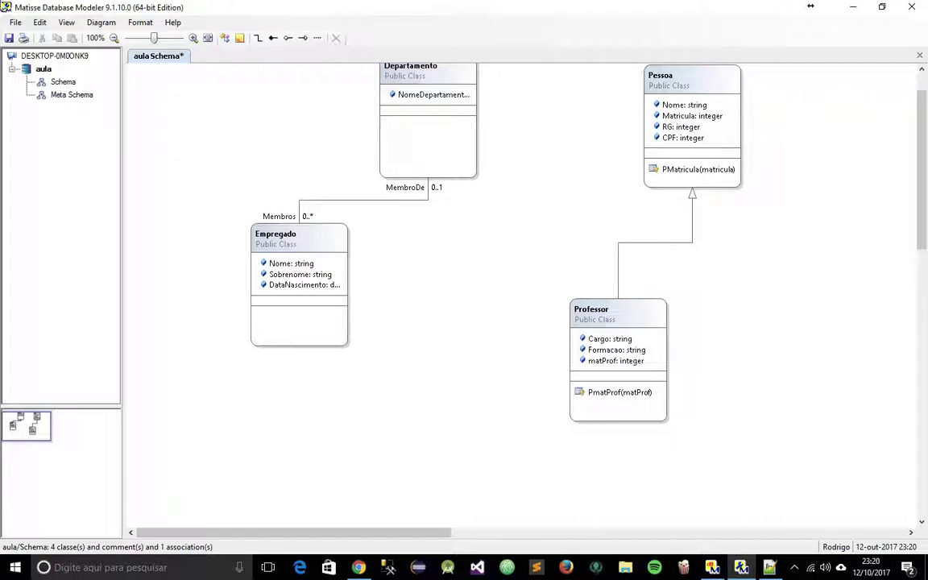
pyautogui.click(8, 37)
# Step: Switch to Matisse Enterprise Manager, refresh the aula database, and examine the attributes of the Pessoa and Professor classes
pyautogui.click(713, 567)
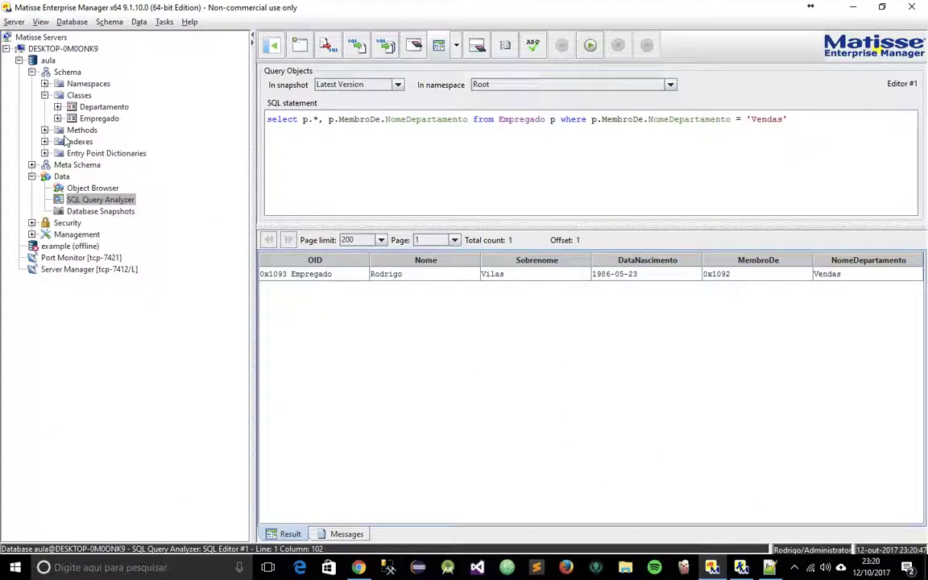
pyautogui.rightClick(49, 62)
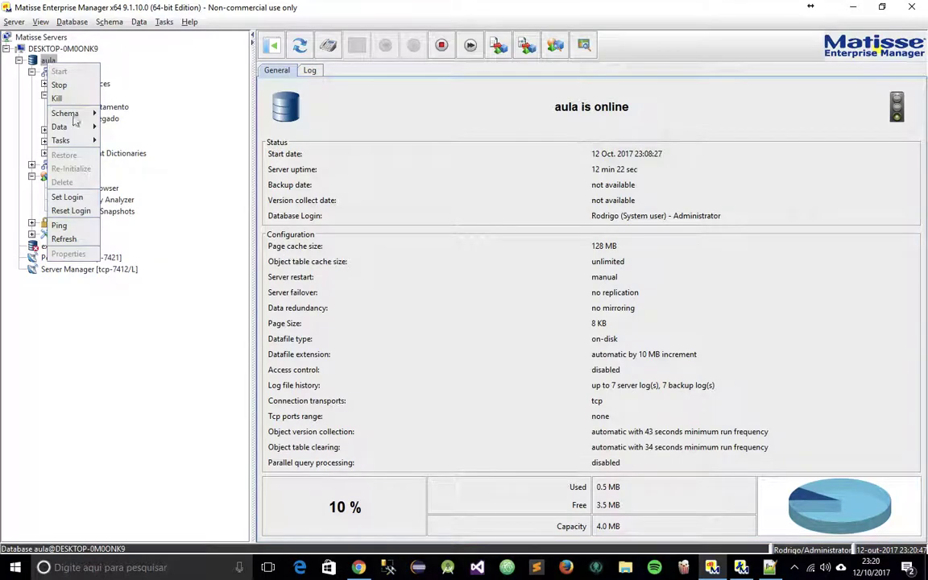
pyautogui.click(63, 238)
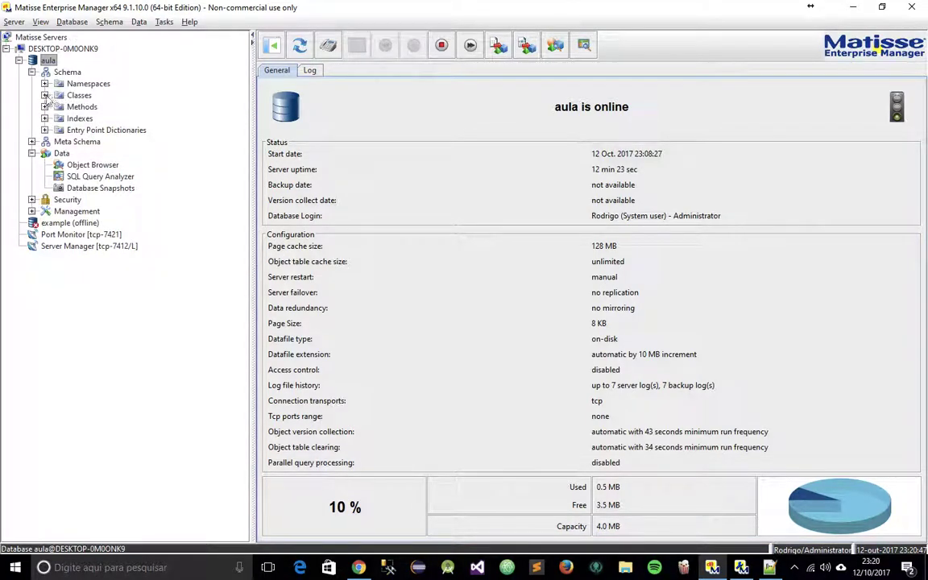
pyautogui.click(44, 95)
pyautogui.click(57, 130)
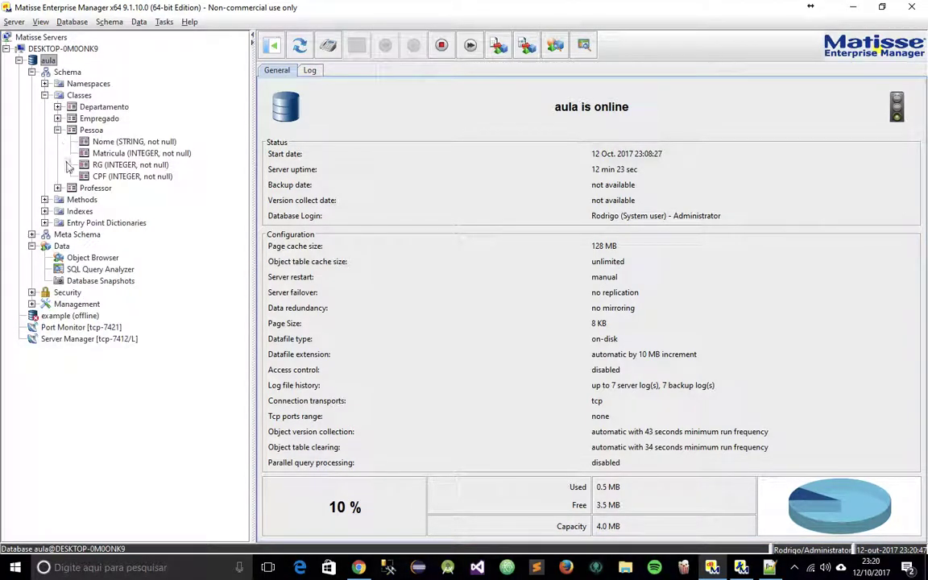
pyautogui.click(57, 188)
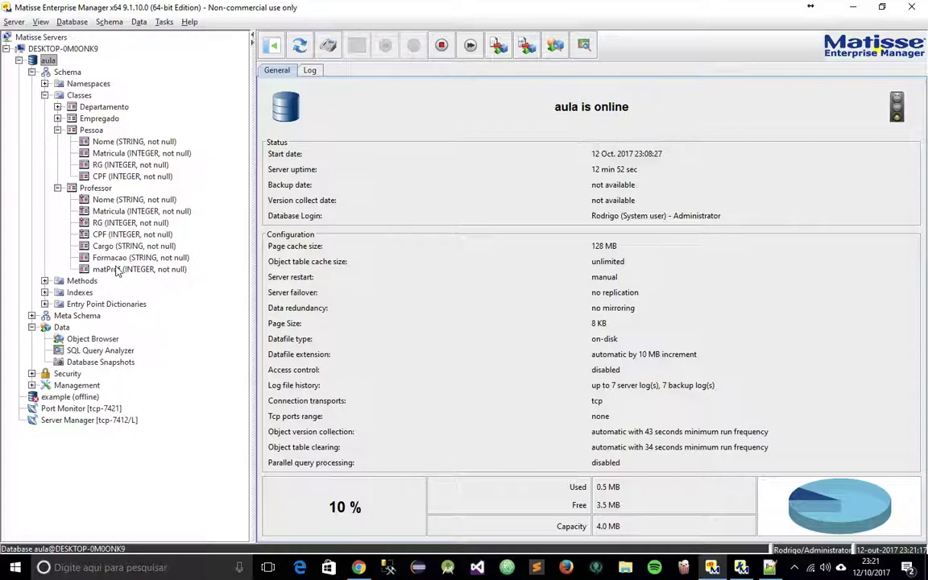
# Step: Copy the INSERT INTO Professores statement from Notepad++ and paste it over the current query in the SQL Query Analyzer of Matisse Enterprise Manager
pyautogui.click(769, 568)
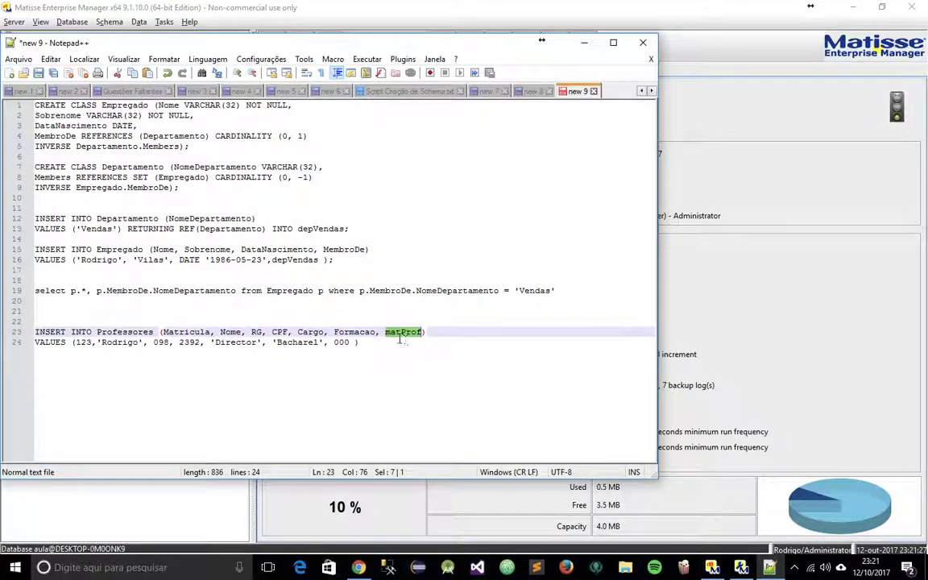
pyautogui.moveTo(361, 342); pyautogui.dragTo(26, 329)
pyautogui.hotkey('ctrl', 'c')
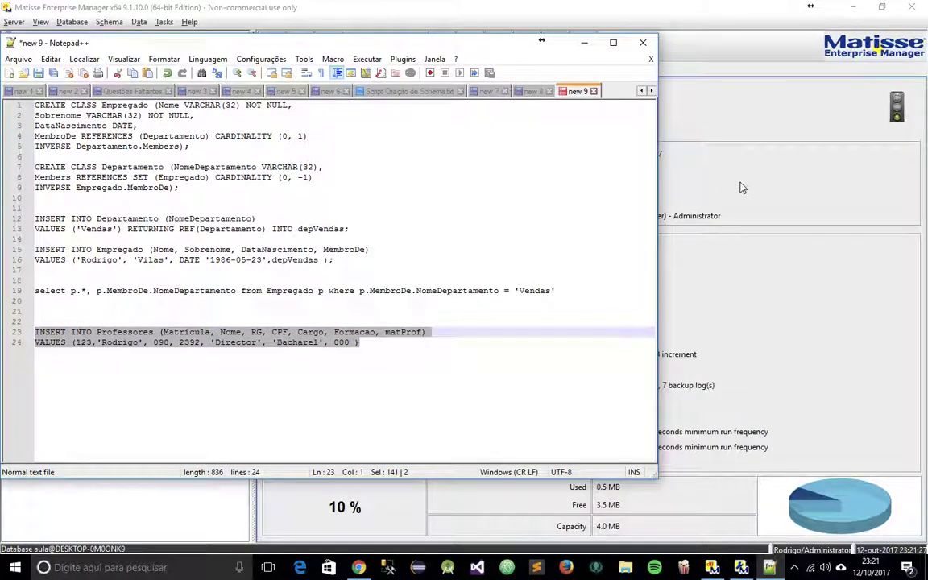
pyautogui.click(668, 169)
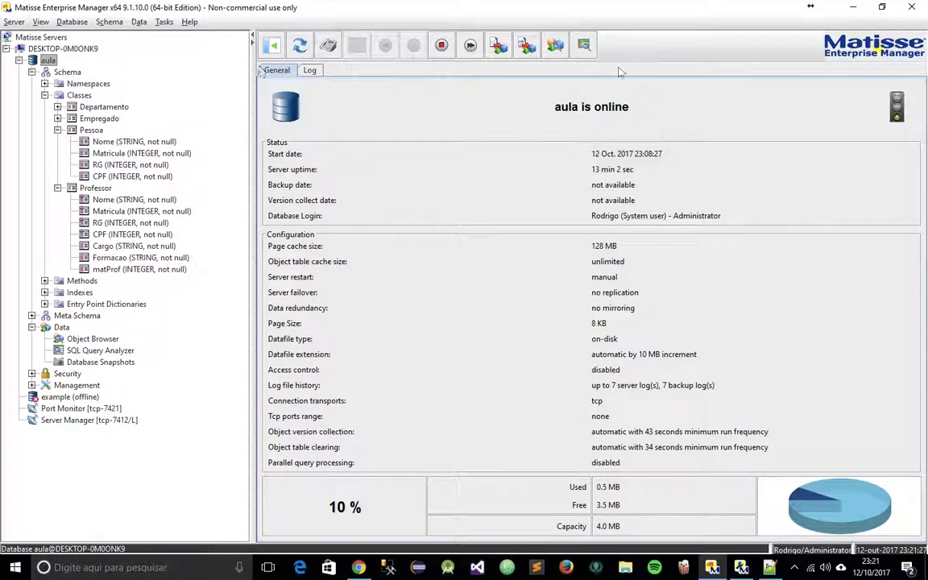
pyautogui.click(527, 44)
pyautogui.moveTo(834, 127); pyautogui.dragTo(191, 95)
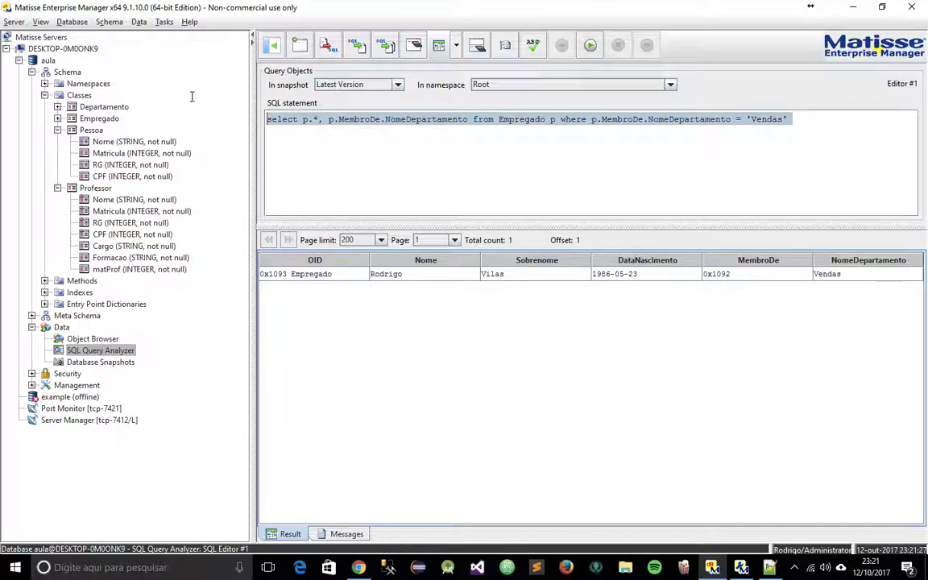
pyautogui.hotkey('ctrl', 'v')
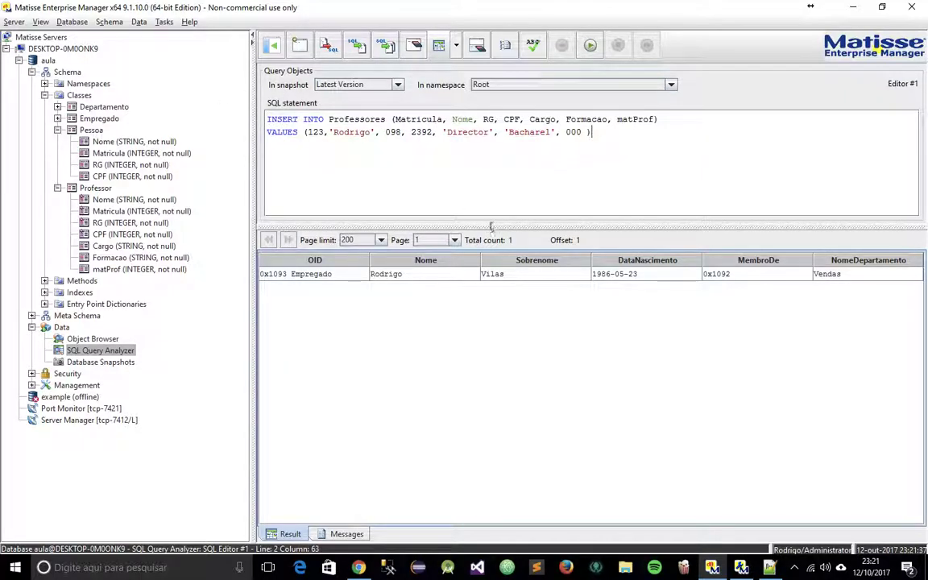
# Step: Correct the class name in the INSERT statement to Professor, check its column list, and execute the statement
pyautogui.click(387, 119)
pyautogui.press('BackSpace')
pyautogui.press('BackSpace')
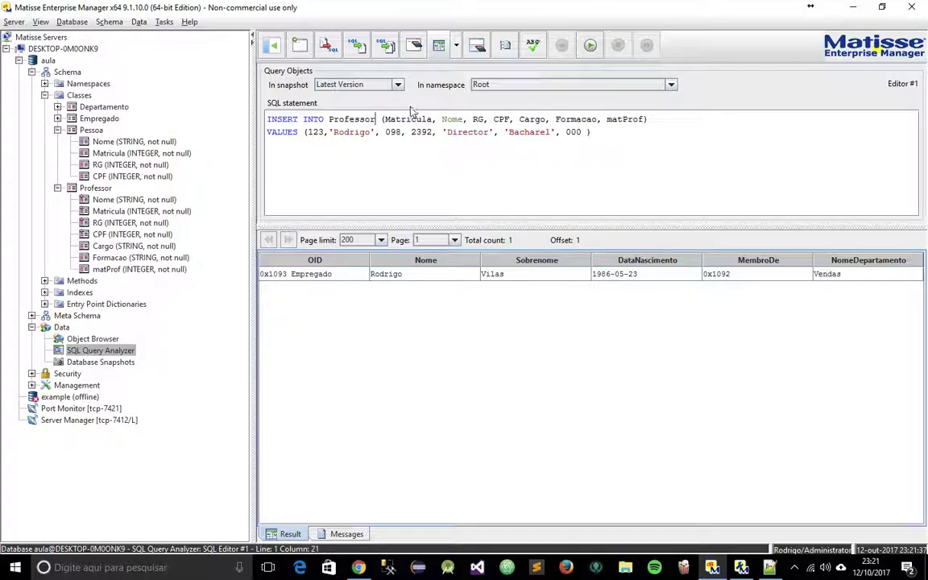
pyautogui.moveTo(385, 119); pyautogui.dragTo(403, 119)
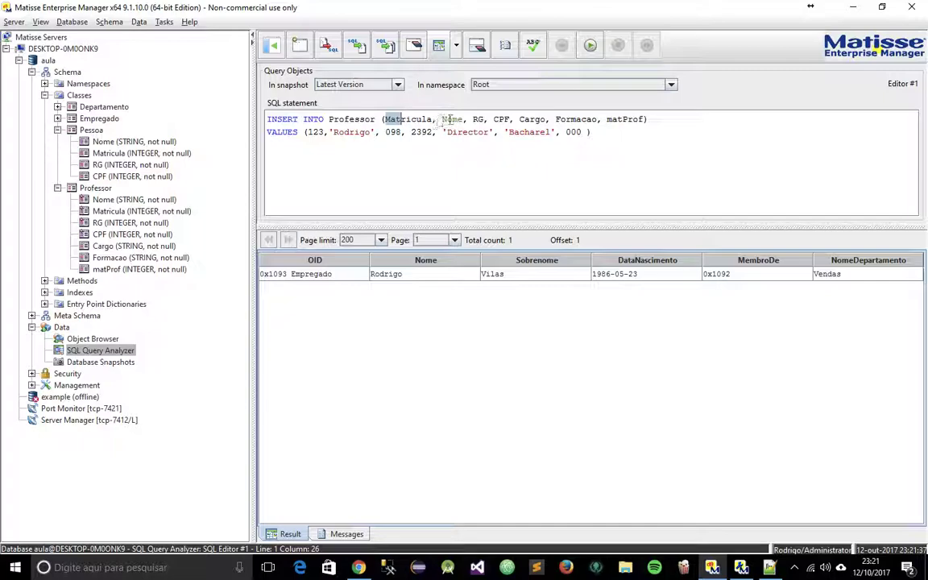
pyautogui.doubleClick(452, 119)
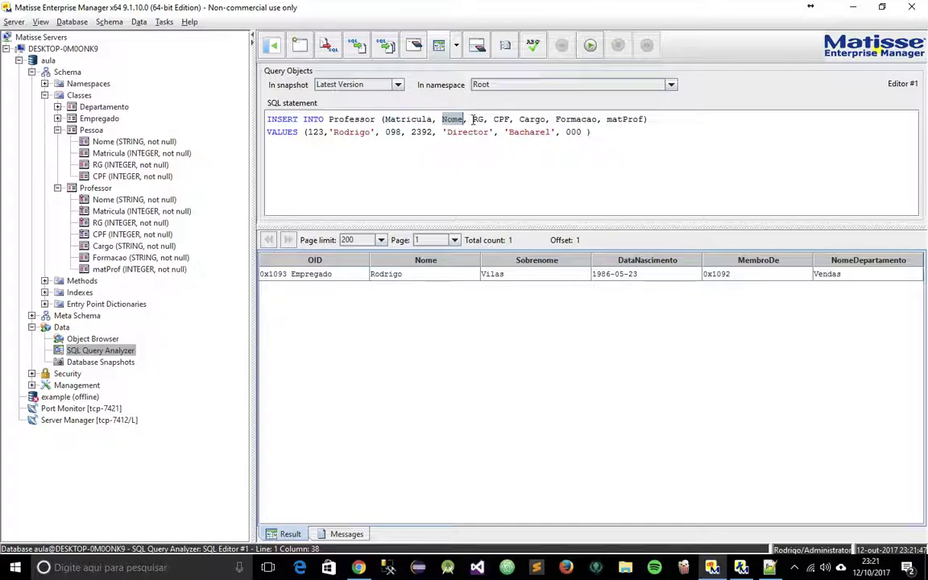
pyautogui.doubleClick(501, 120)
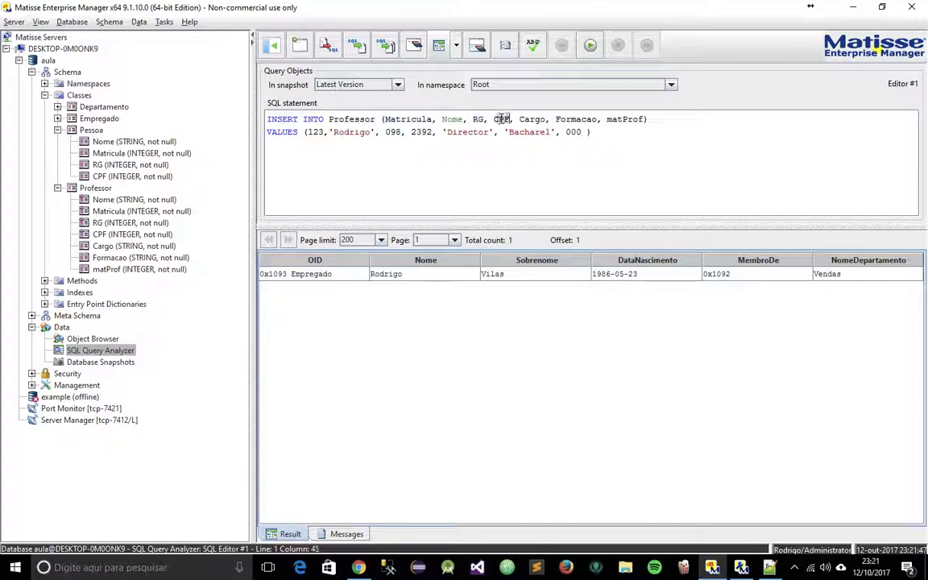
pyautogui.doubleClick(533, 119)
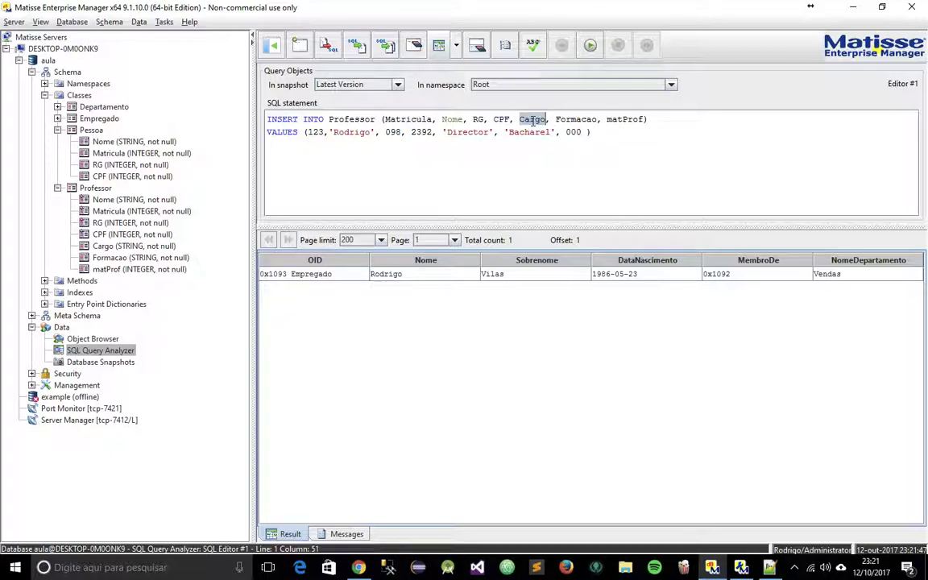
pyautogui.doubleClick(576, 119)
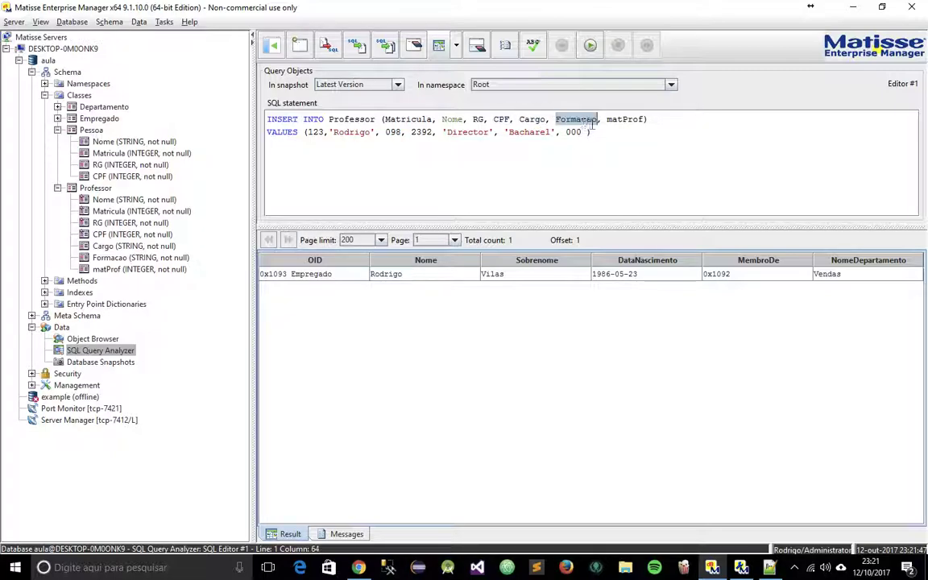
pyautogui.doubleClick(625, 119)
pyautogui.click(315, 148)
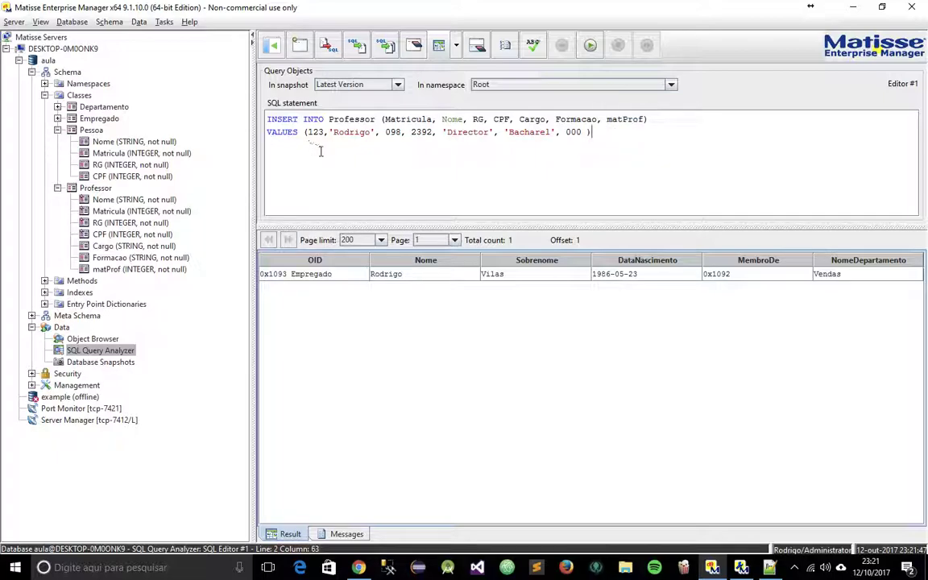
pyautogui.click(591, 47)
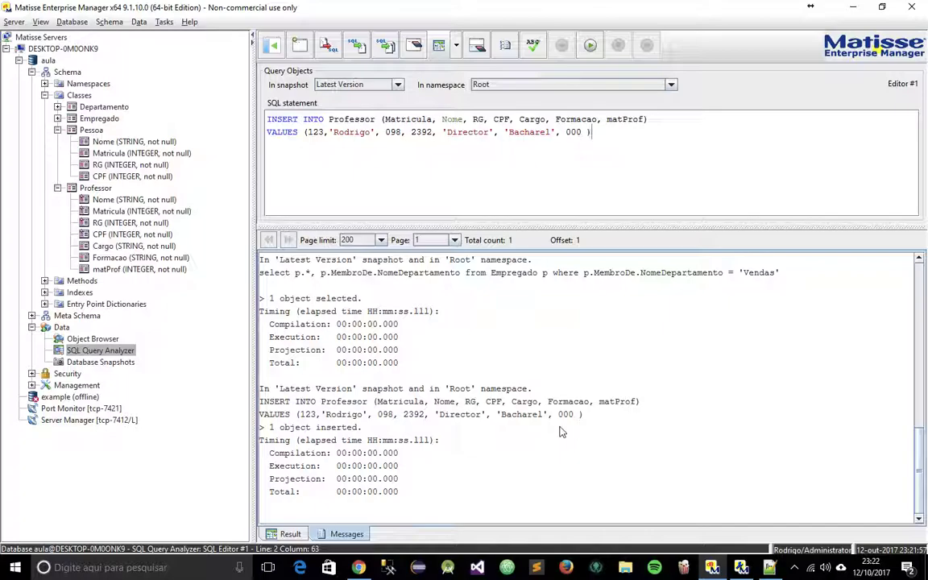
# Step: Clear the message output, then run select * from professor in place of the INSERT statement and examine the result columns
pyautogui.click(476, 46)
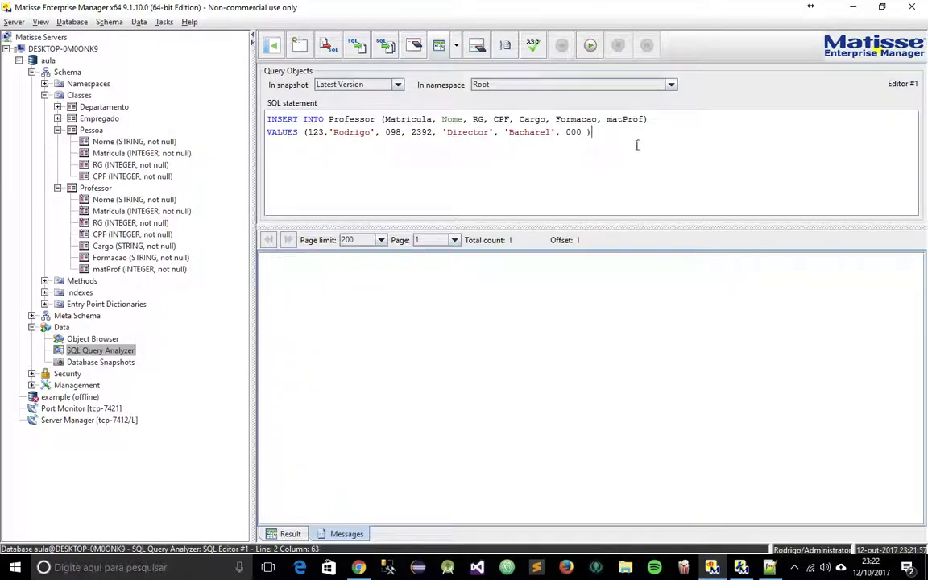
pyautogui.hotkey('ctrl', 'a')
pyautogui.write('se')
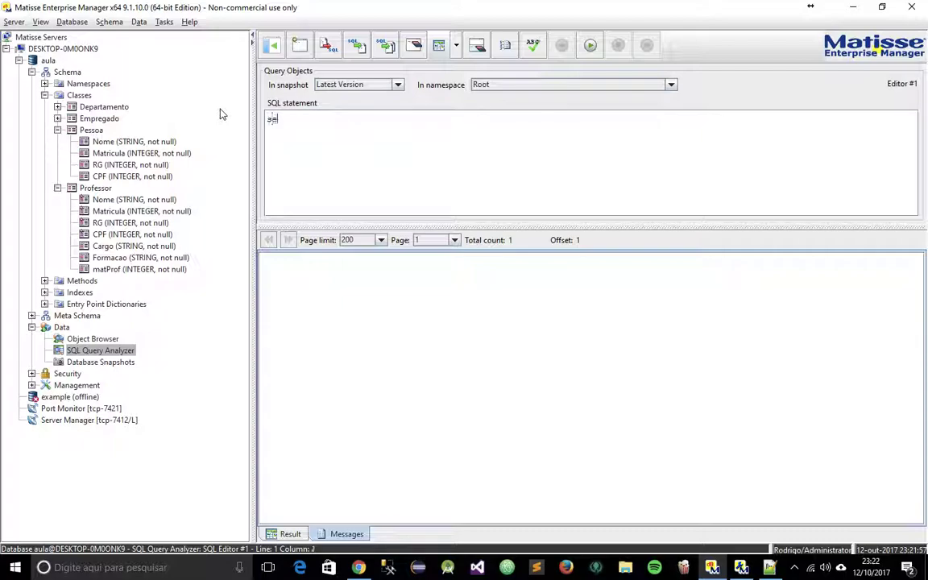
pyautogui.write('lect * professor')
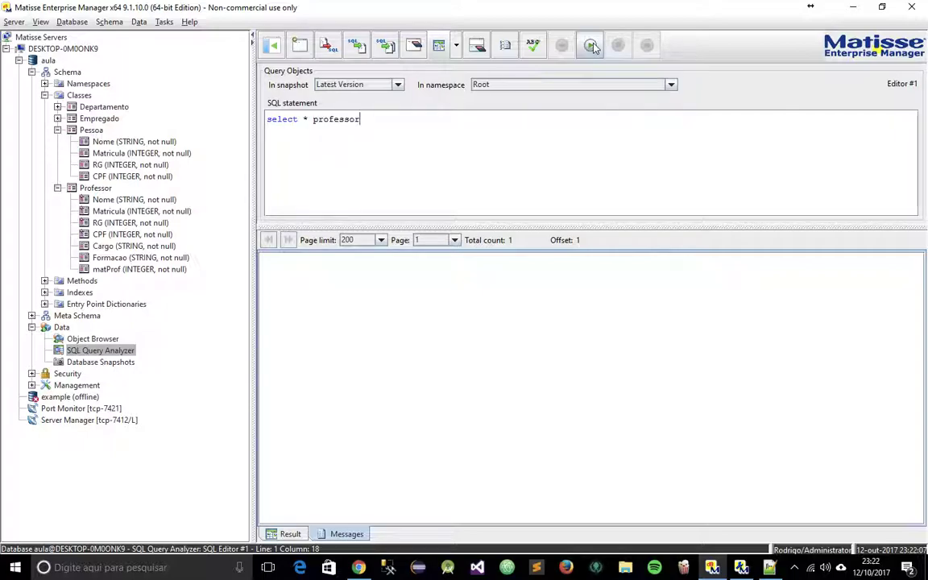
pyautogui.click(590, 47)
pyautogui.click(311, 118)
pyautogui.write('from')
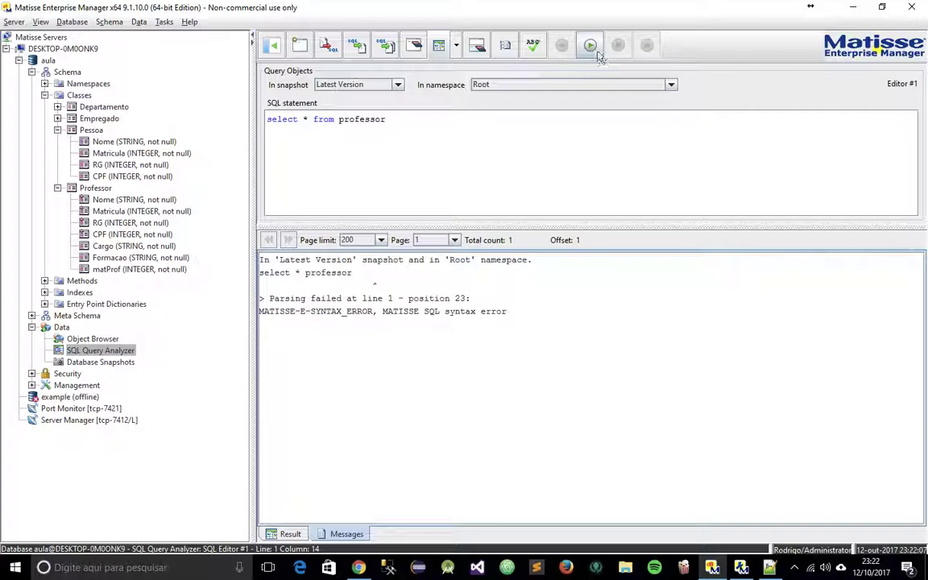
pyautogui.click(591, 47)
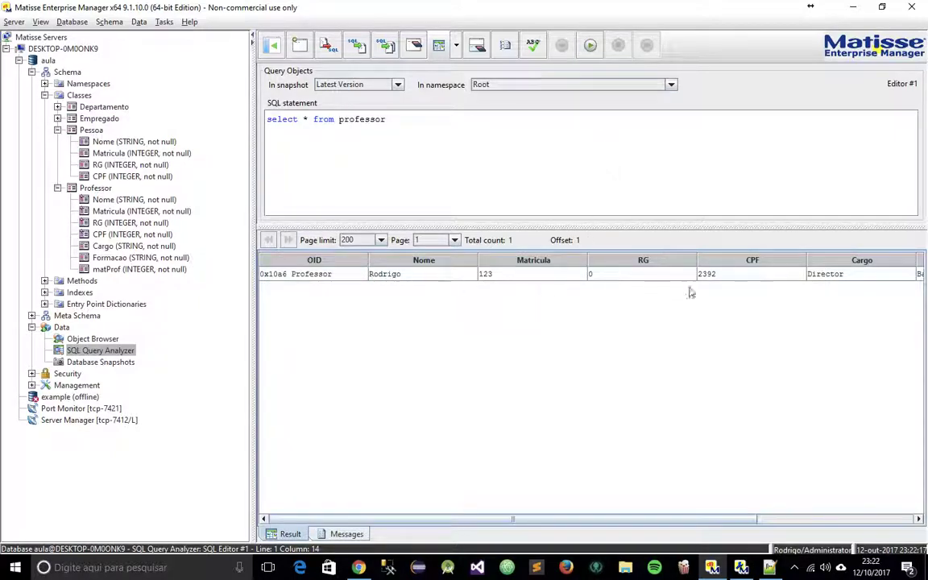
pyautogui.moveTo(715, 522); pyautogui.dragTo(627, 509)
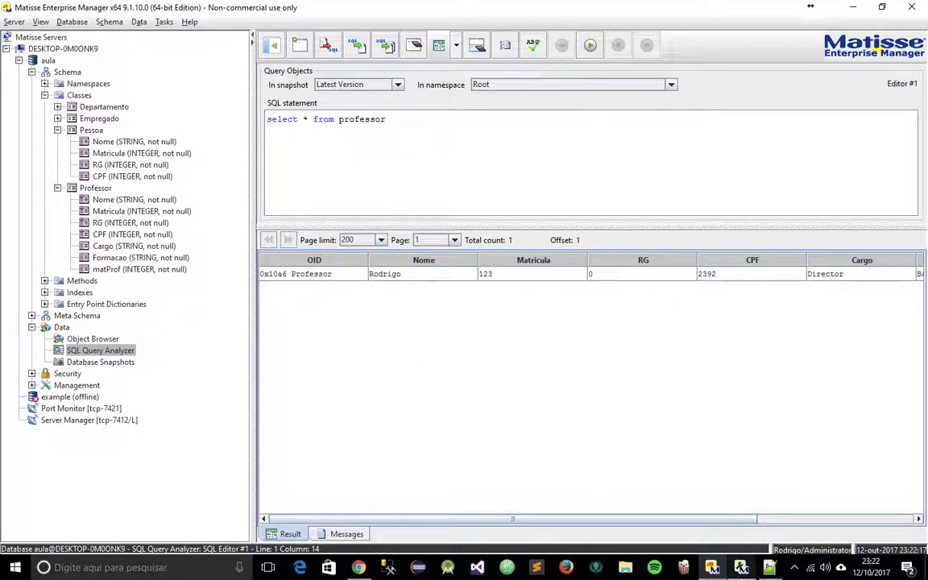
# Step: Switch to Notepad++ for the INSERT INTO Professores statement, return to Matisse Enterprise Manager, and paste it over the select query
pyautogui.click(769, 567)
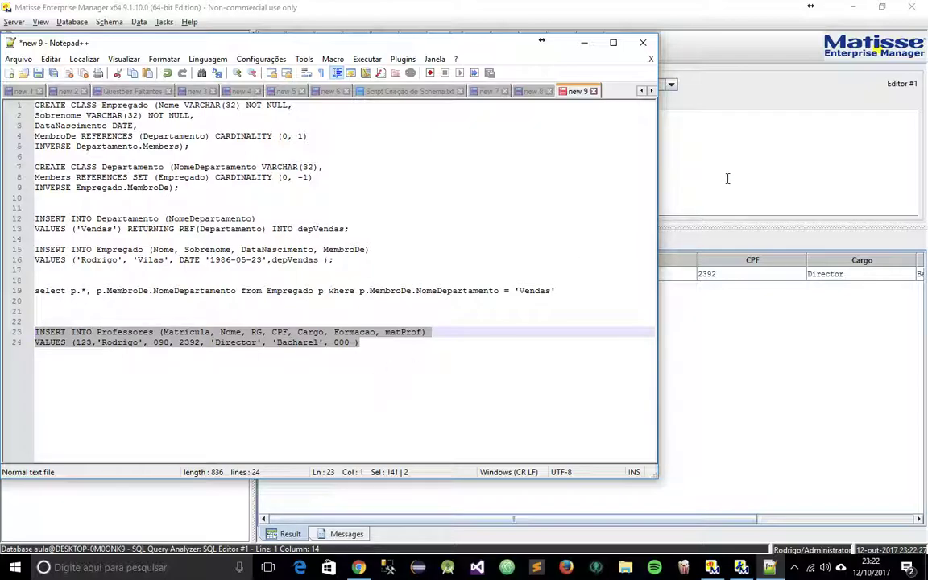
pyautogui.click(714, 147)
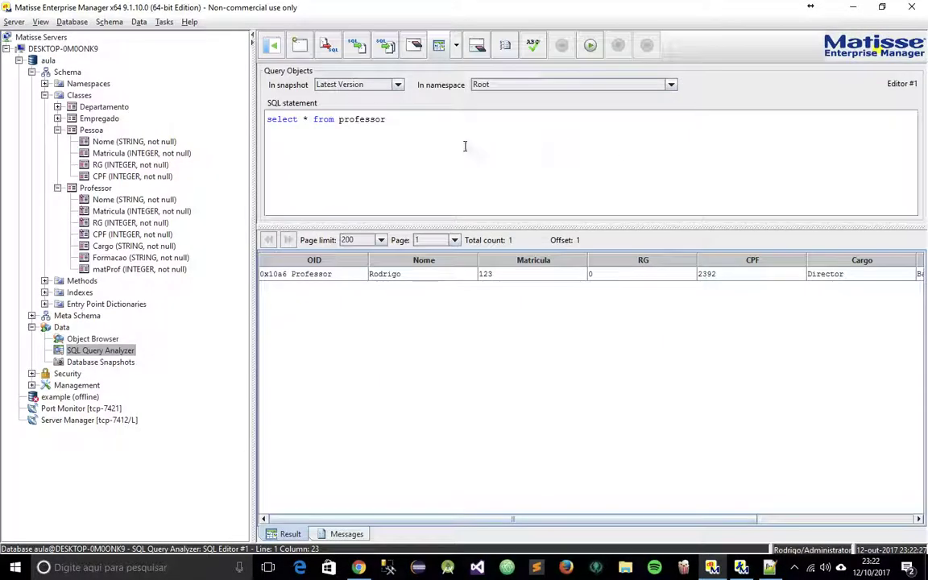
pyautogui.hotkey('ctrl', 'a')
pyautogui.write("INSERT INTO Professores (Matricula, Nome, RG, CPF, Cargo, Formacao, matProf) VALUES (123,'Rodrigo', 098, 2392, 'Director', 'Bacharel', 000 )")
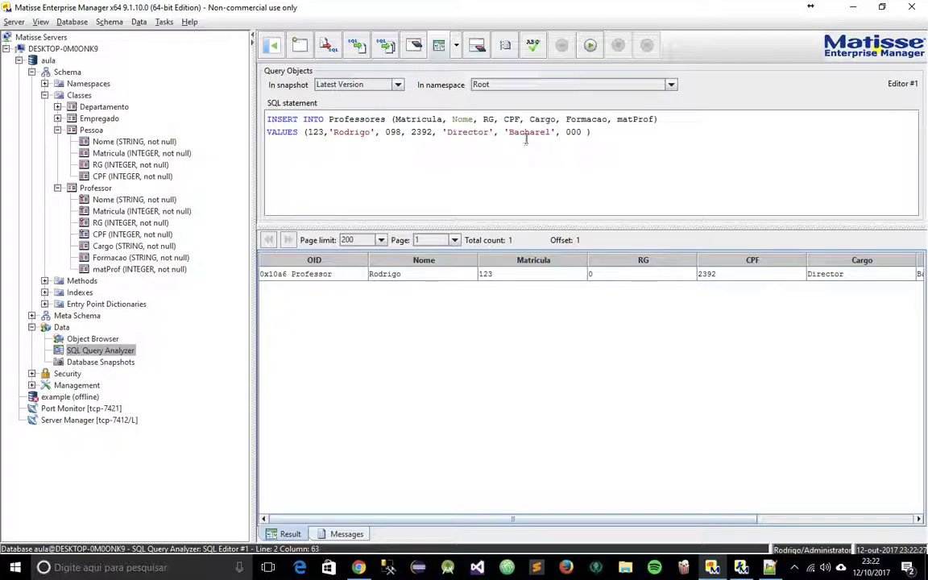
# Step: Change the Nome value to a different first name, correct the class name to Professor, and try to execute the INSERT statement
pyautogui.doubleClick(345, 131)
pyautogui.write('Daniel')
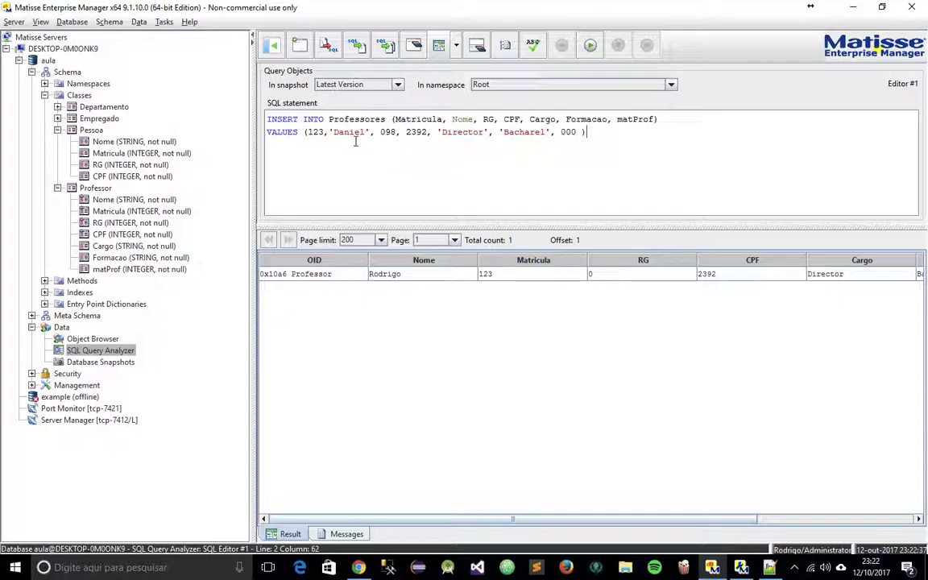
pyautogui.click(388, 118)
pyautogui.press('BackSpace')
pyautogui.press('BackSpace')
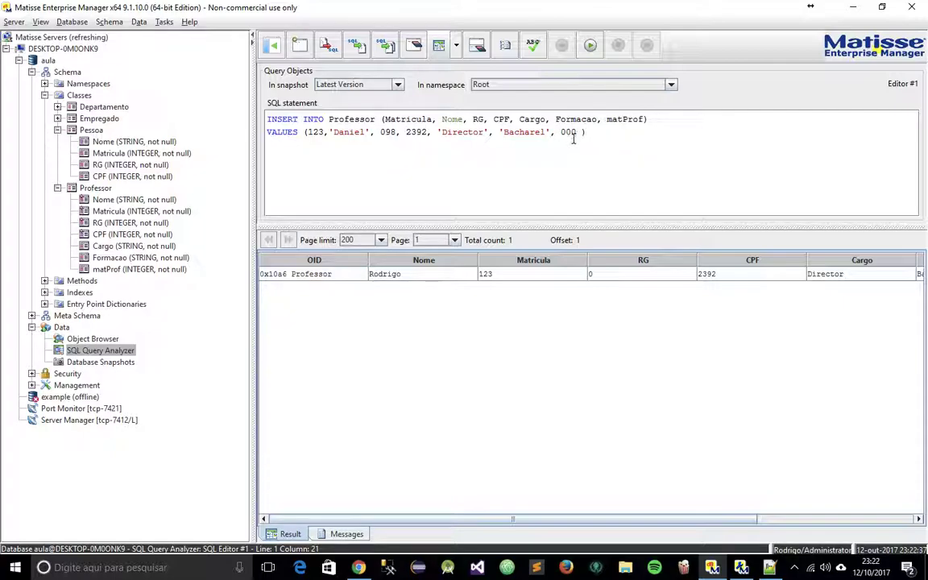
pyautogui.click(590, 45)
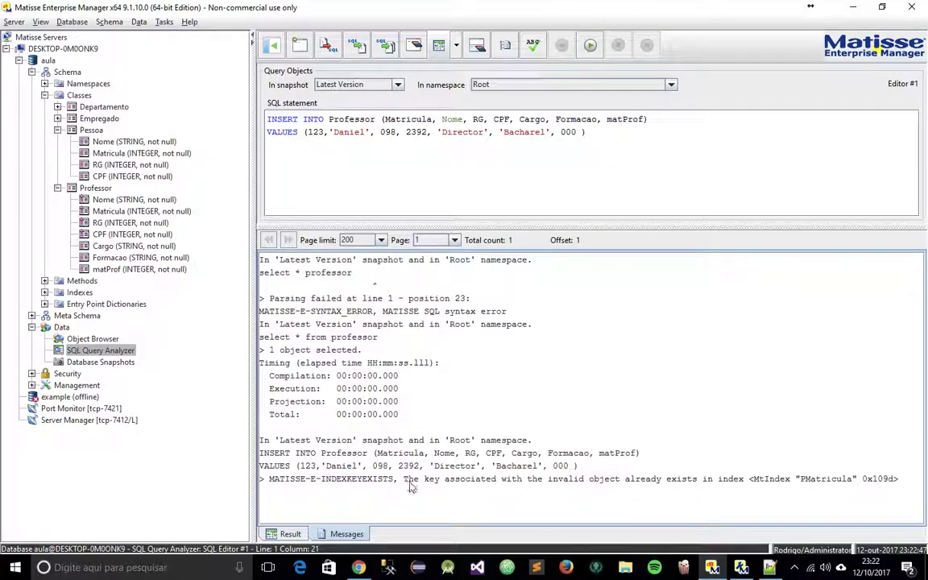
# Step: Check the index named in the error, set the Matricula value to 124, and try to execute the INSERT statement again
pyautogui.doubleClick(822, 480)
pyautogui.click(323, 131)
pyautogui.press('BackSpace')
pyautogui.write('4')
pyautogui.click(591, 45)
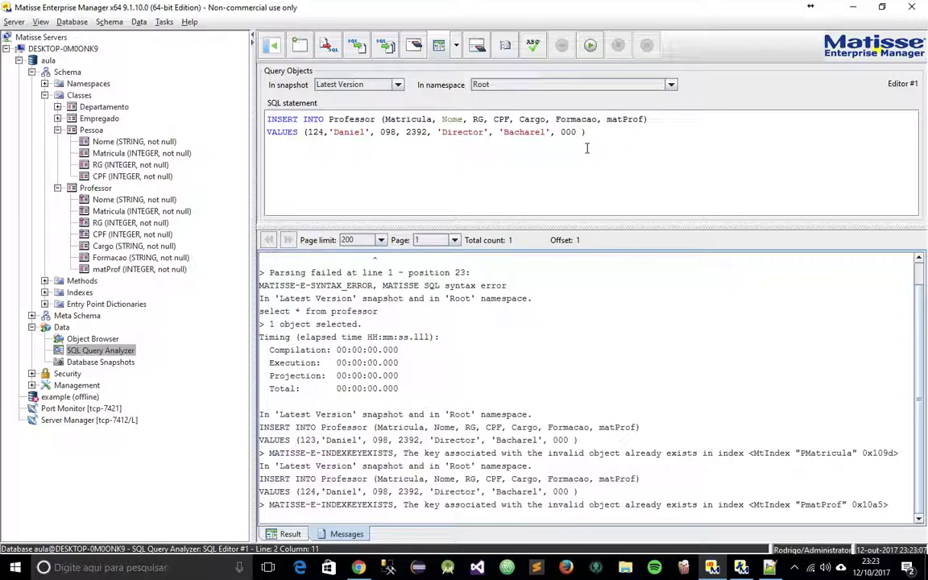
# Step: Set the matProf value to 001 in the INSERT statement and execute it
pyautogui.press('BackSpace')
pyautogui.write('1')
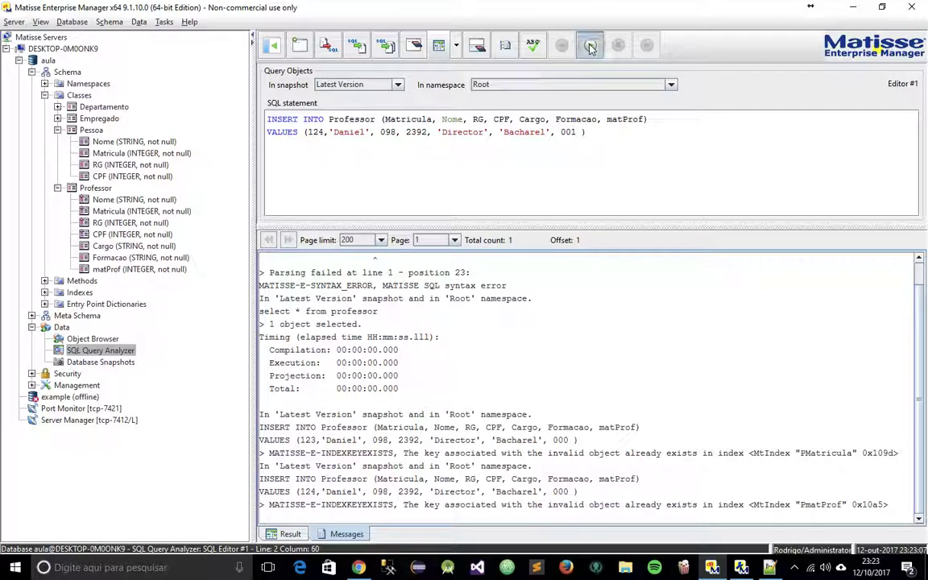
pyautogui.click(591, 48)
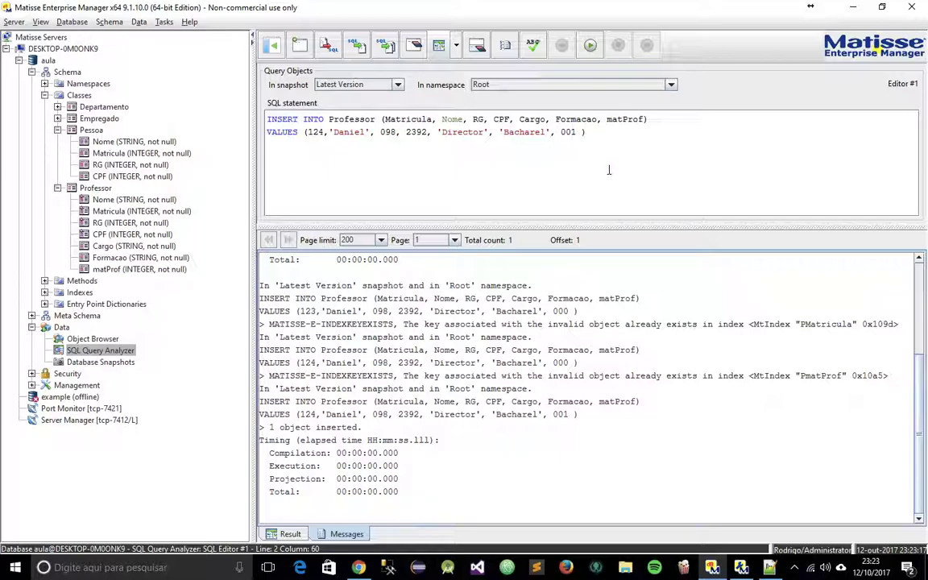
# Step: Replace the INSERT statement with select * from professor, run the query, and examine the listed professors
pyautogui.hotkey('ctrl', 'a')
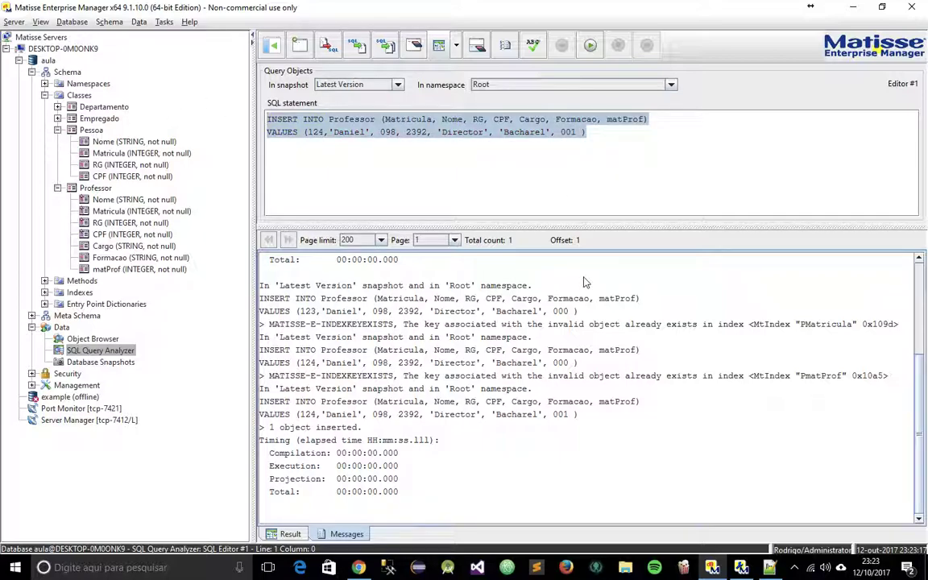
pyautogui.write('select ')
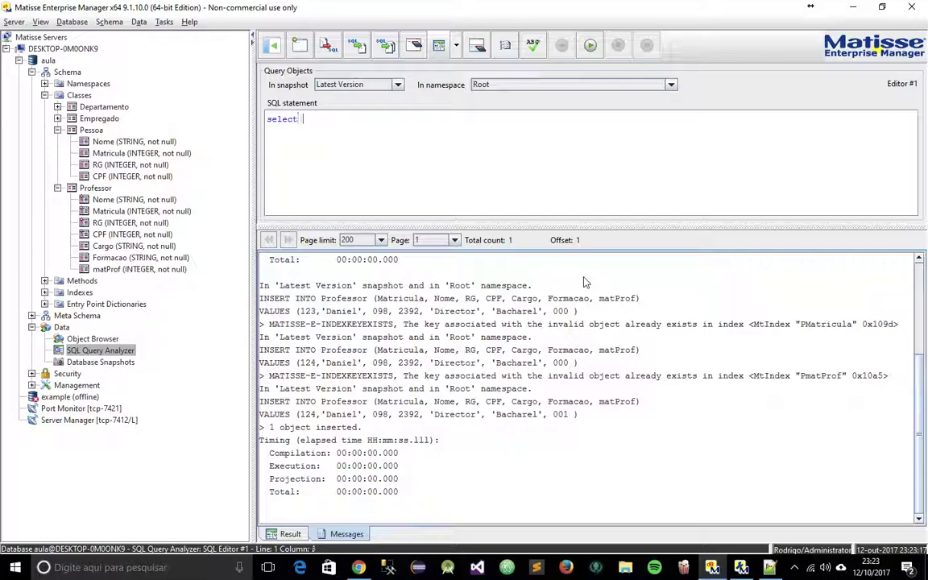
pyautogui.write('* from professor')
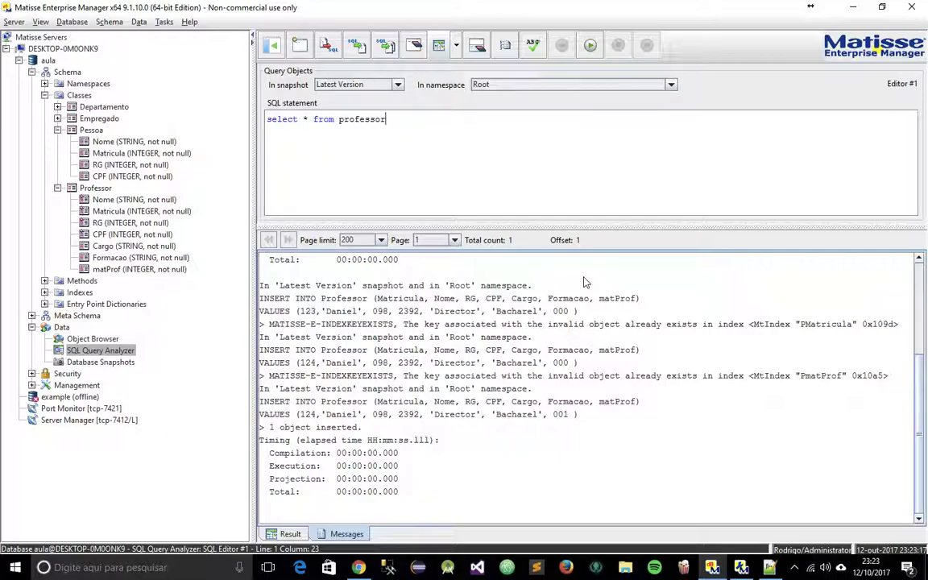
pyautogui.click(533, 45)
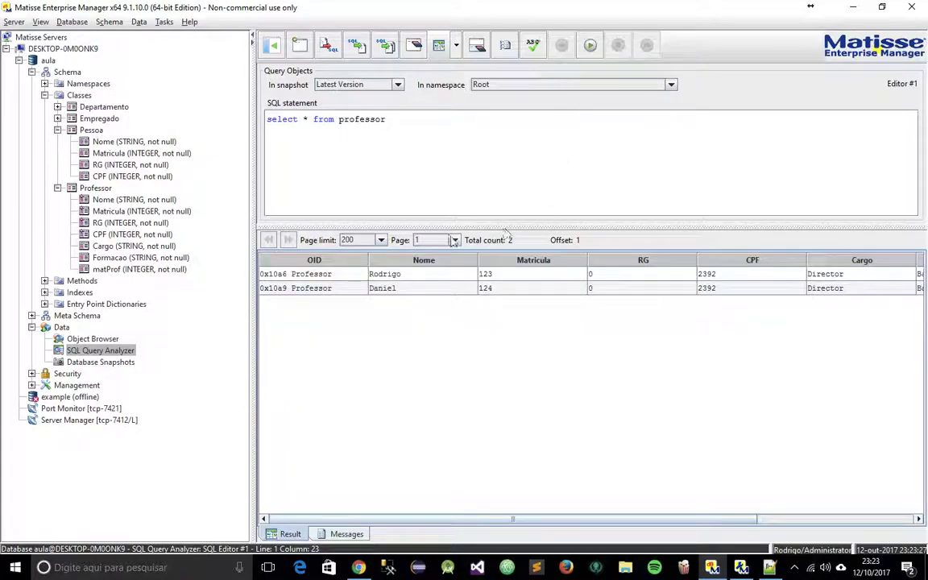
pyautogui.moveTo(556, 519)
pyautogui.mouseDown()
pyautogui.moveTo(802, 531)
pyautogui.moveTo(553, 529)
pyautogui.mouseUp()
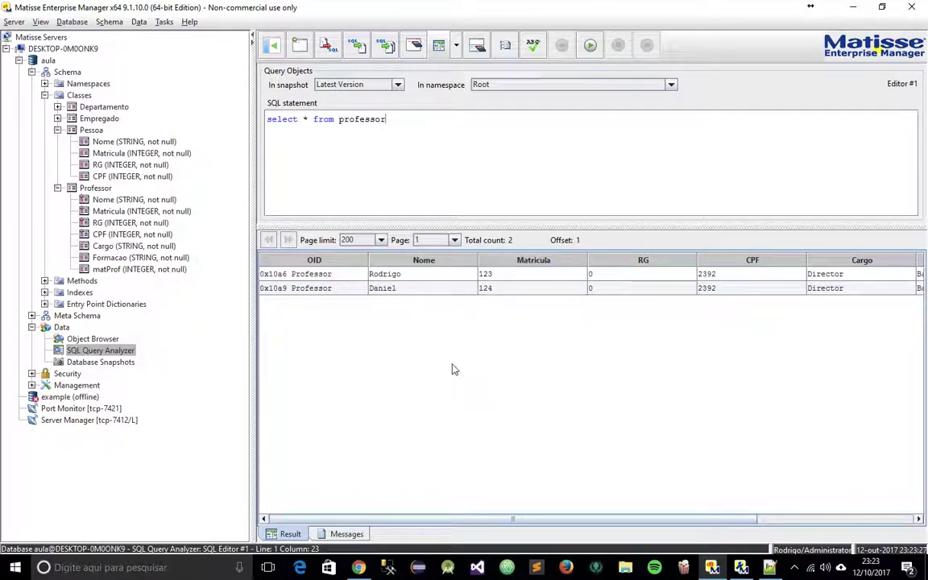